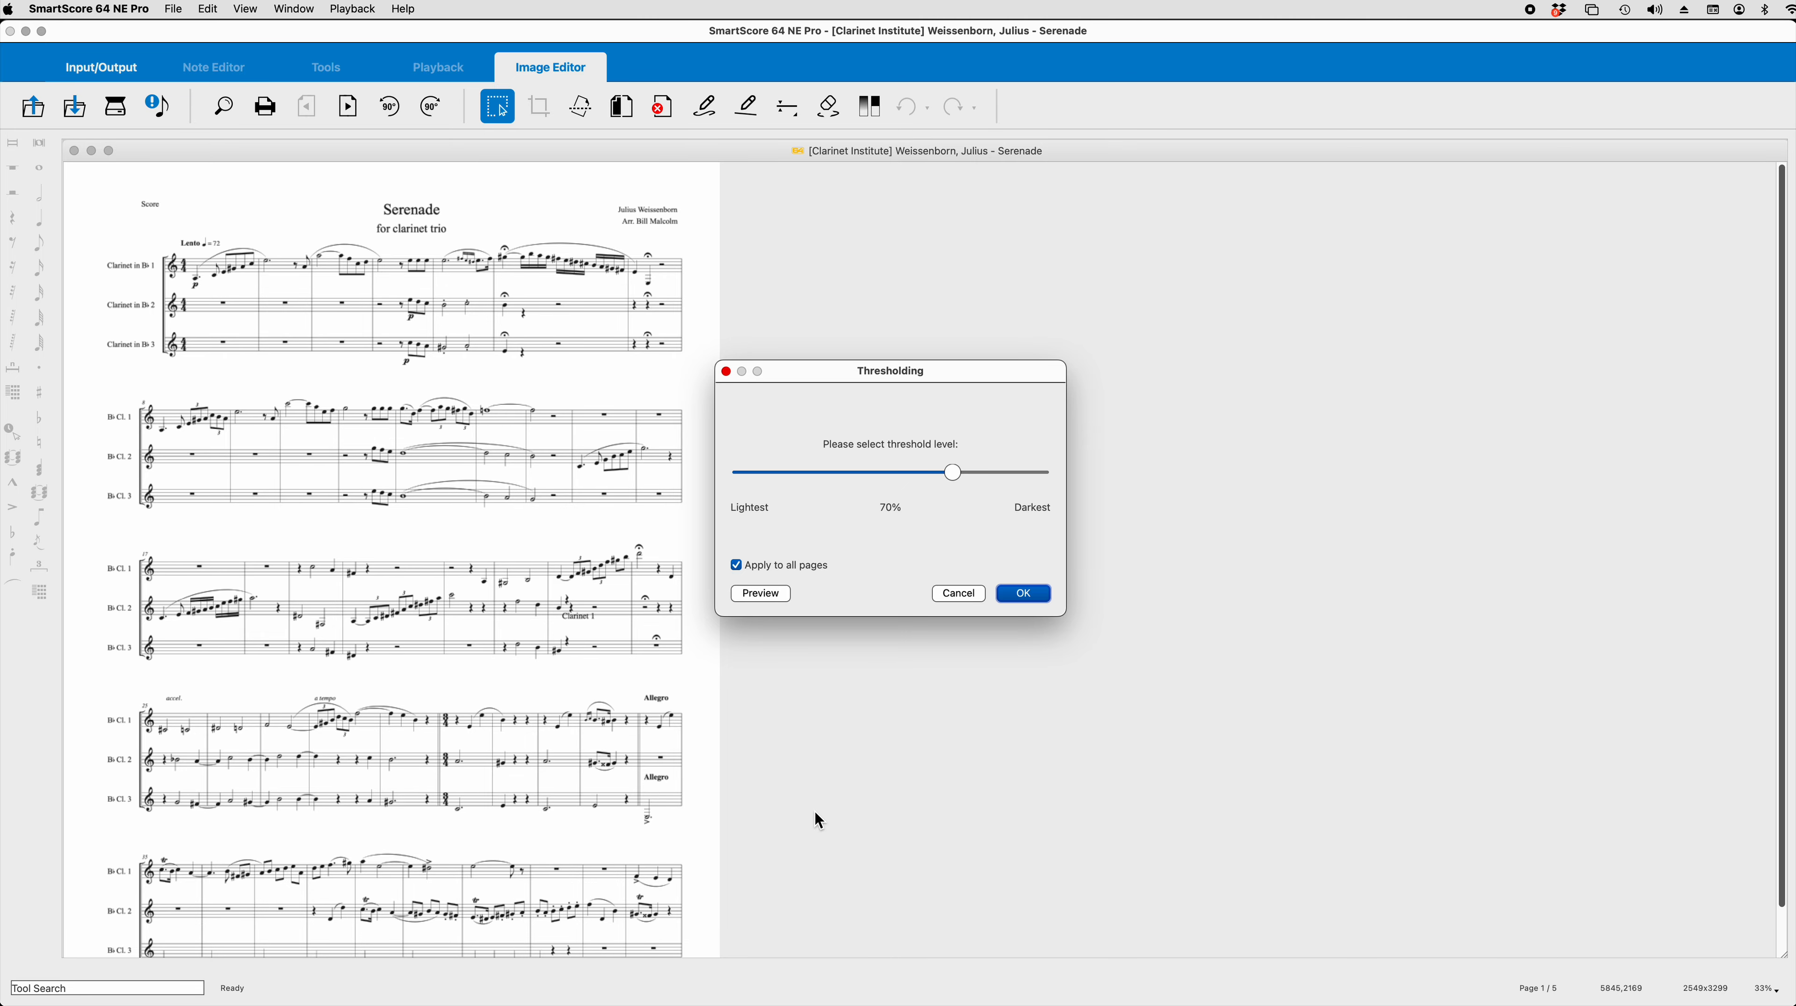
# Step: Apply the 70% threshold to all pages and recognize the score with Text turned off, without saving the image changes
pyautogui.click(1026, 592)
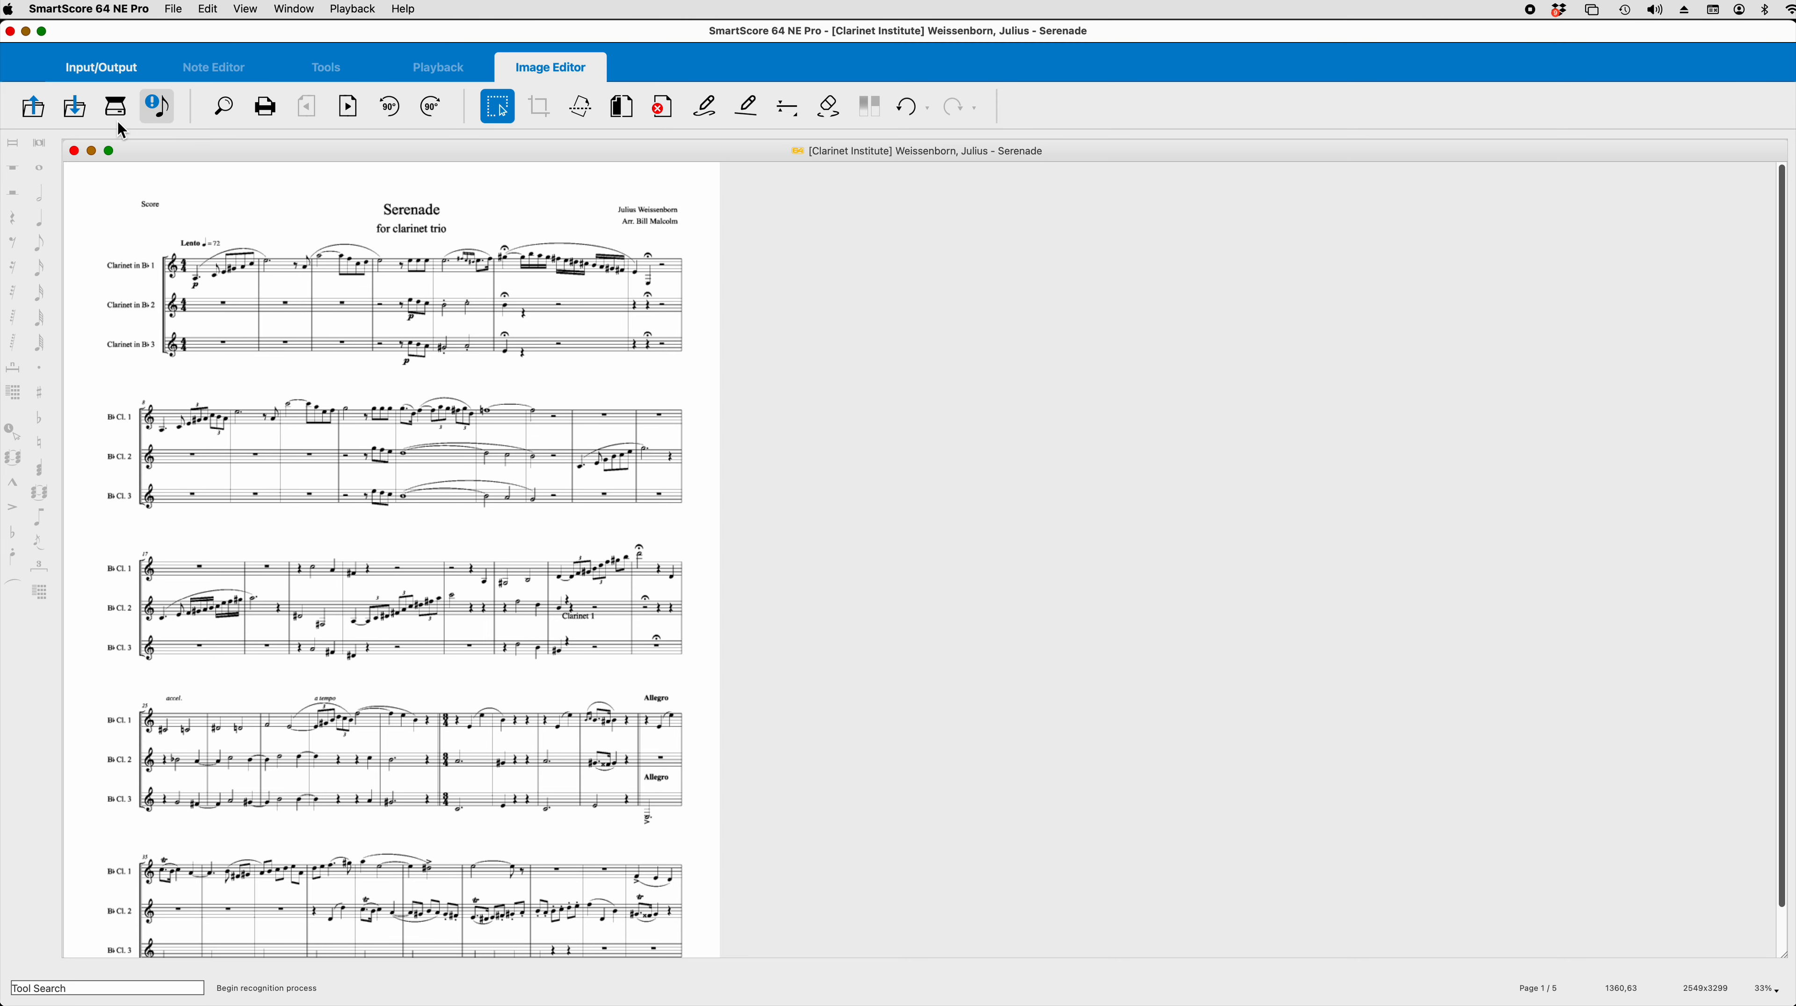
pyautogui.click(171, 116)
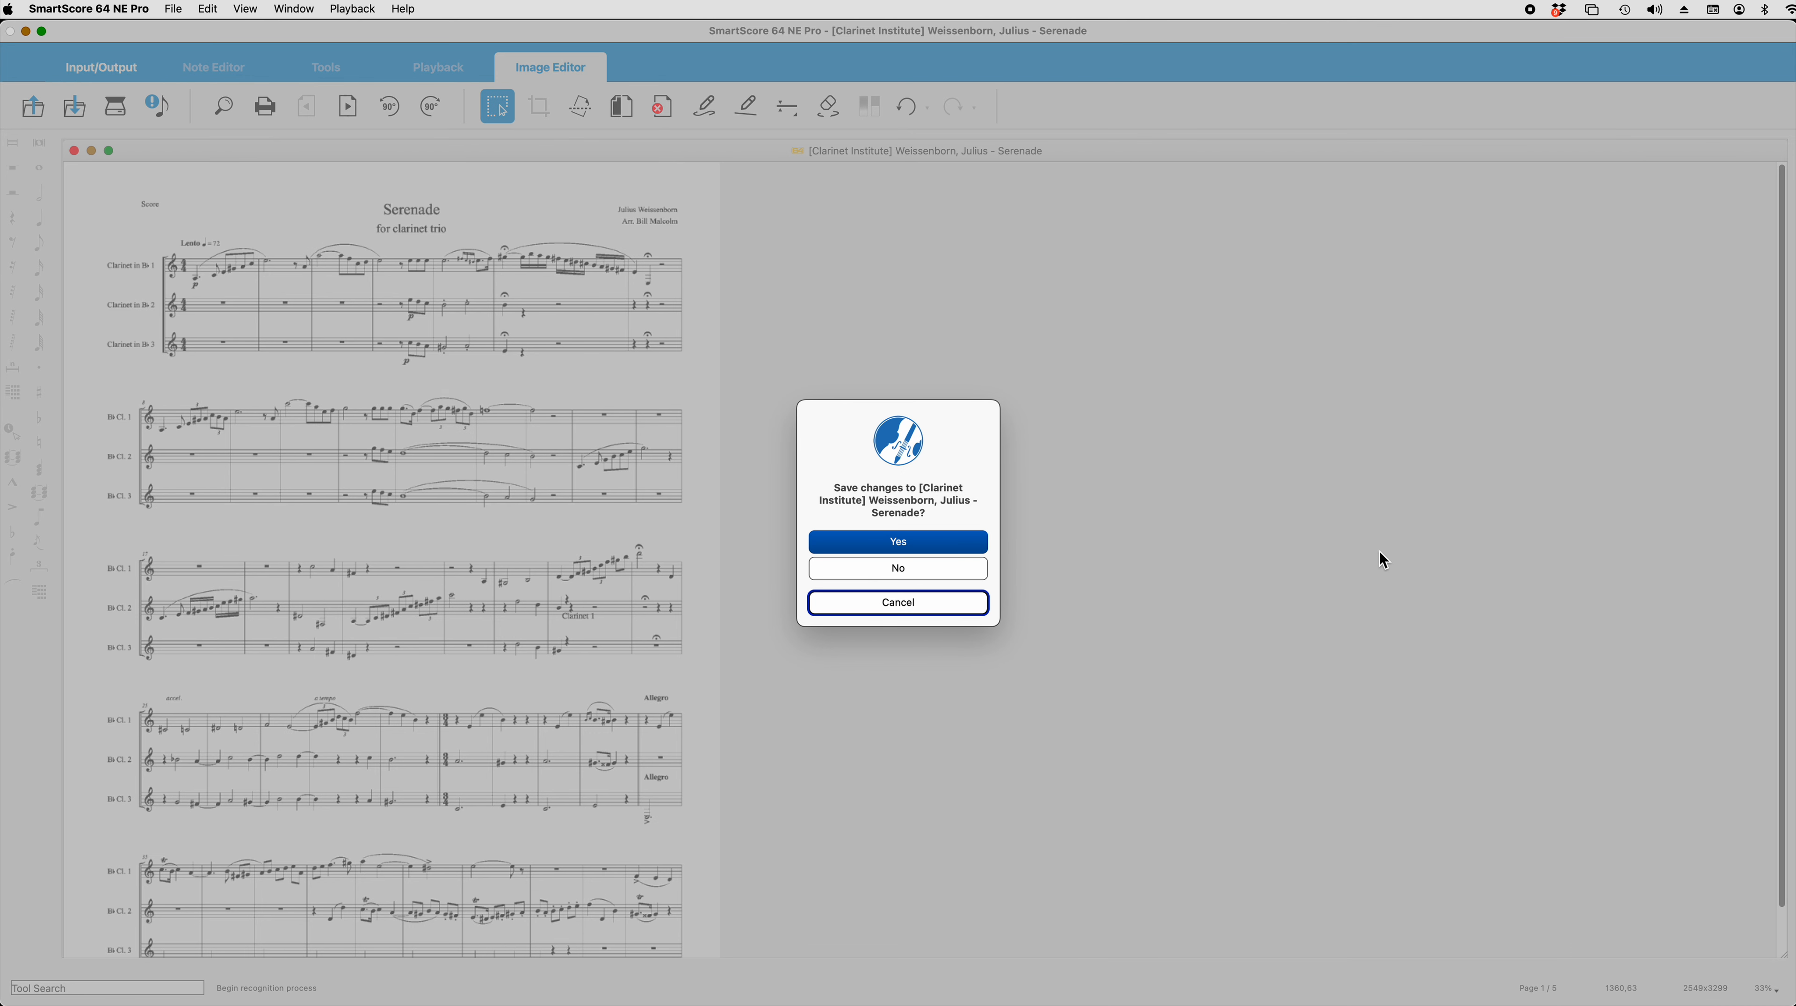
pyautogui.click(906, 569)
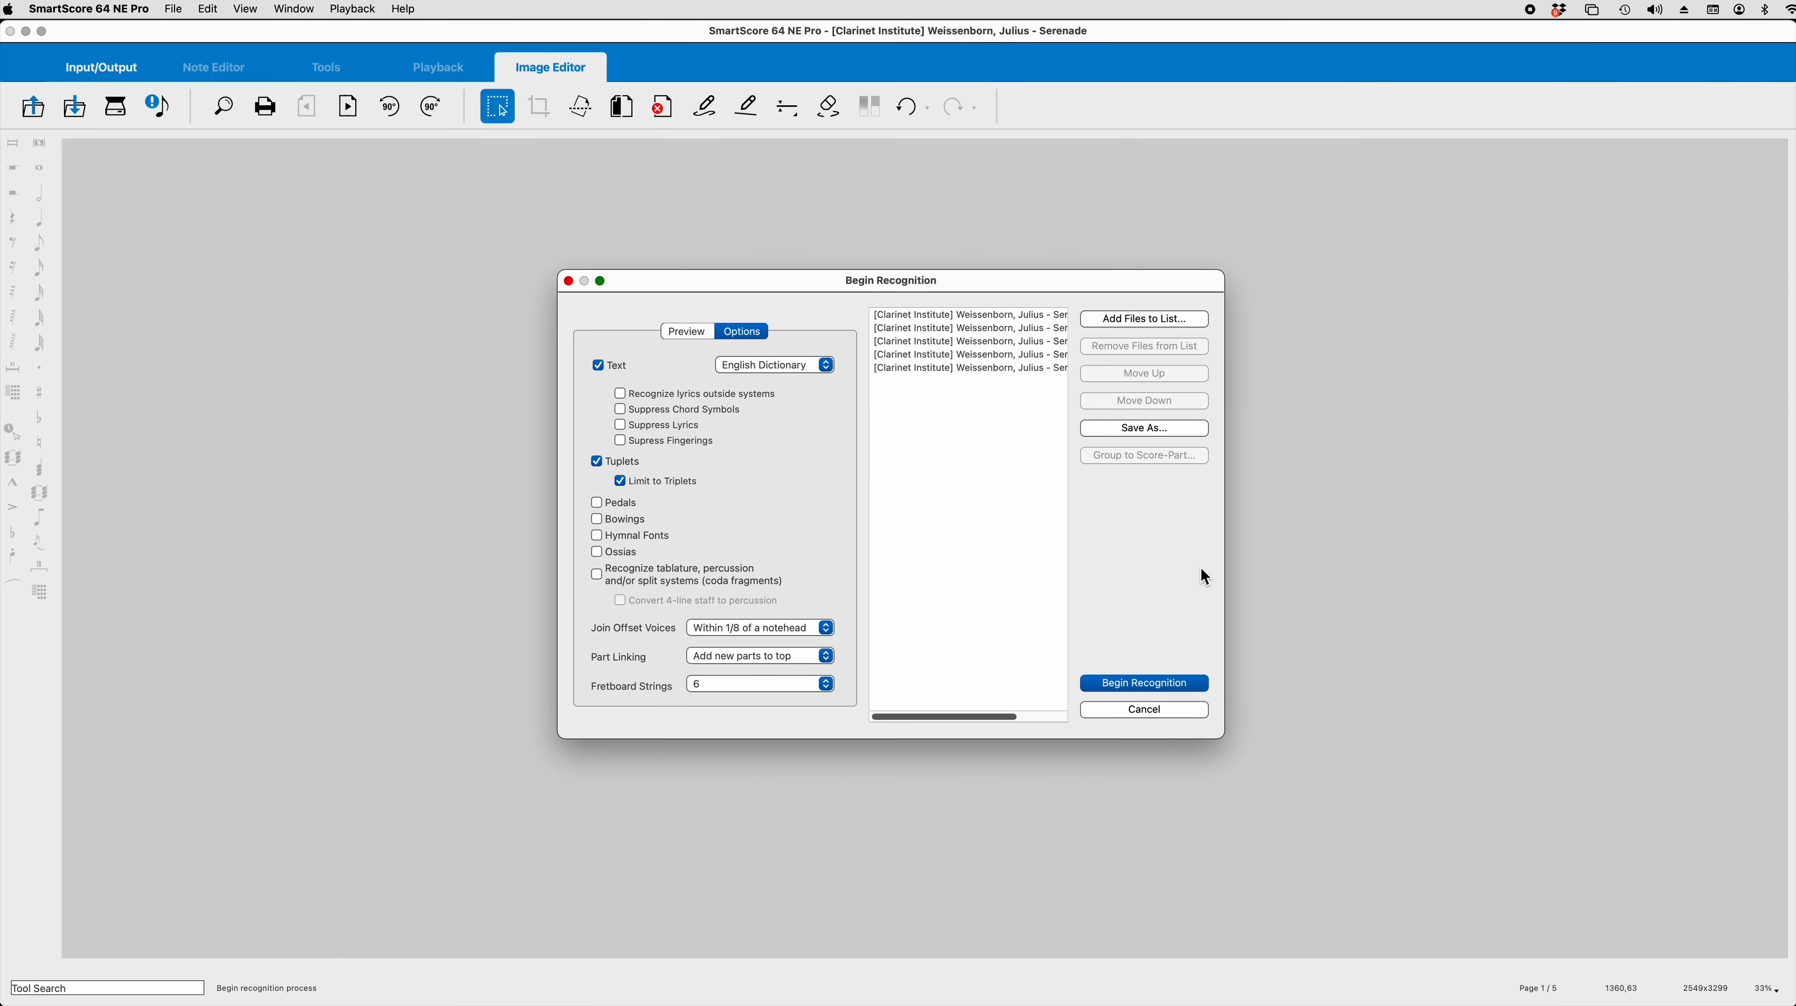
pyautogui.click(600, 367)
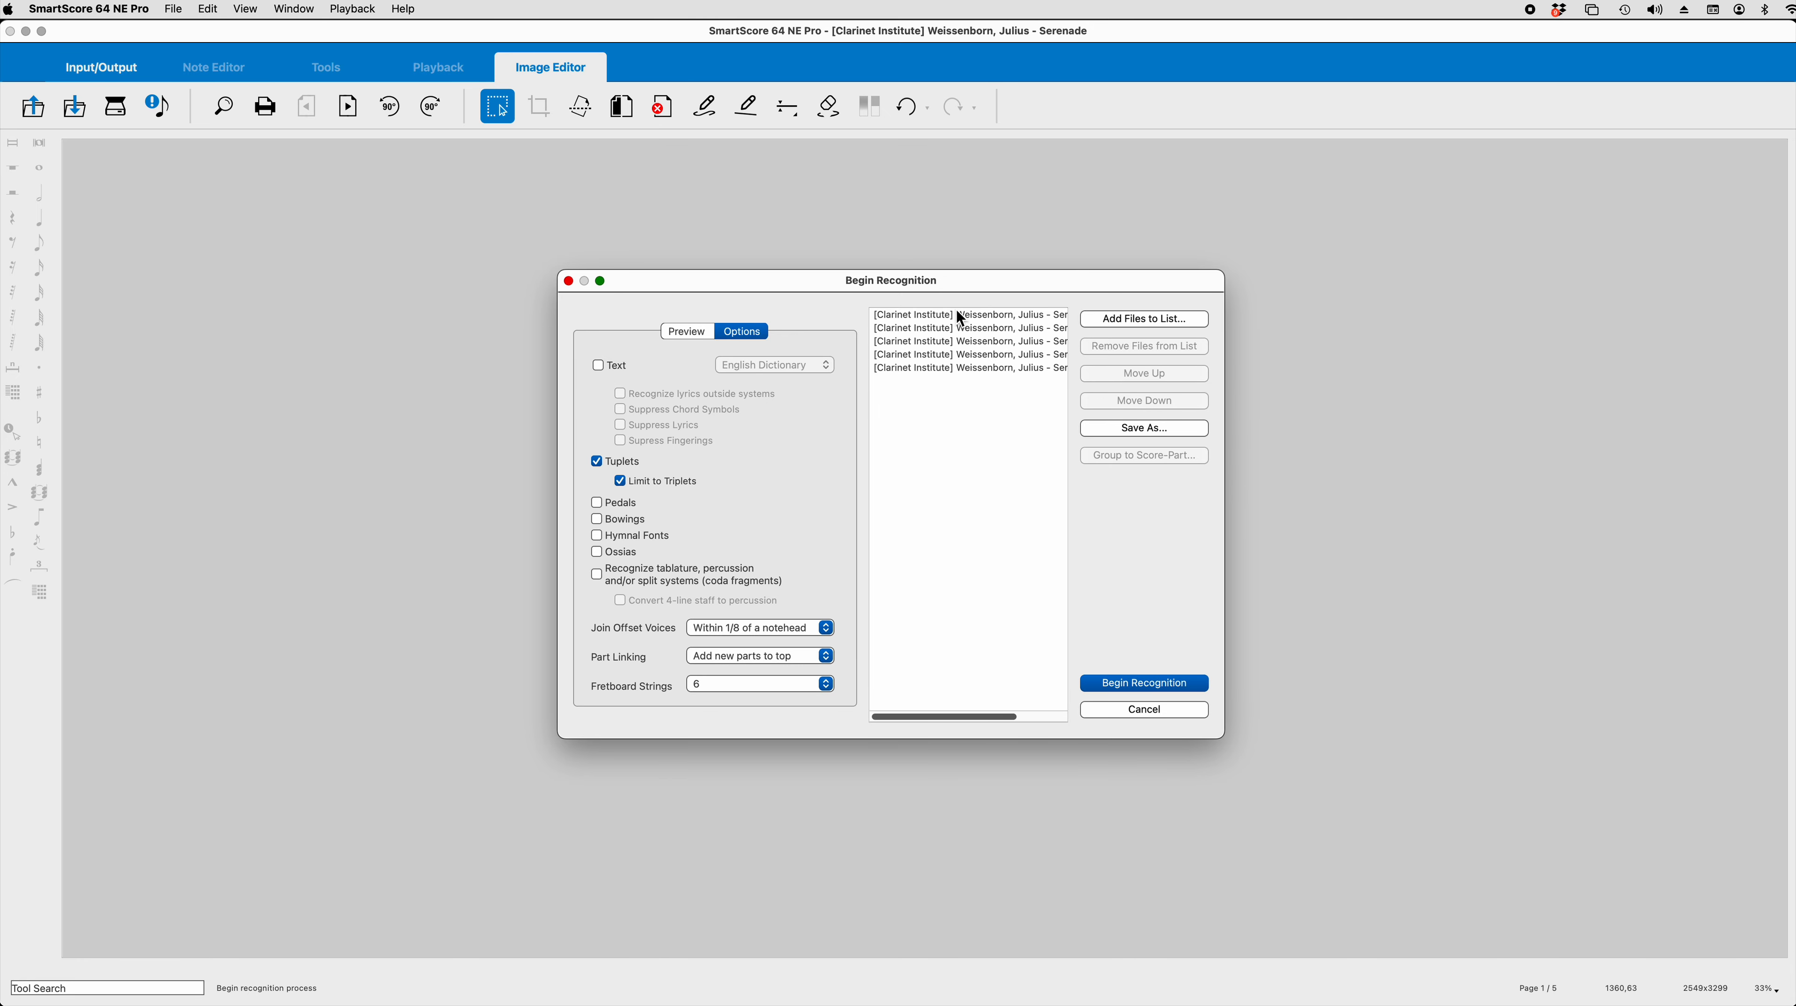
pyautogui.click(1155, 693)
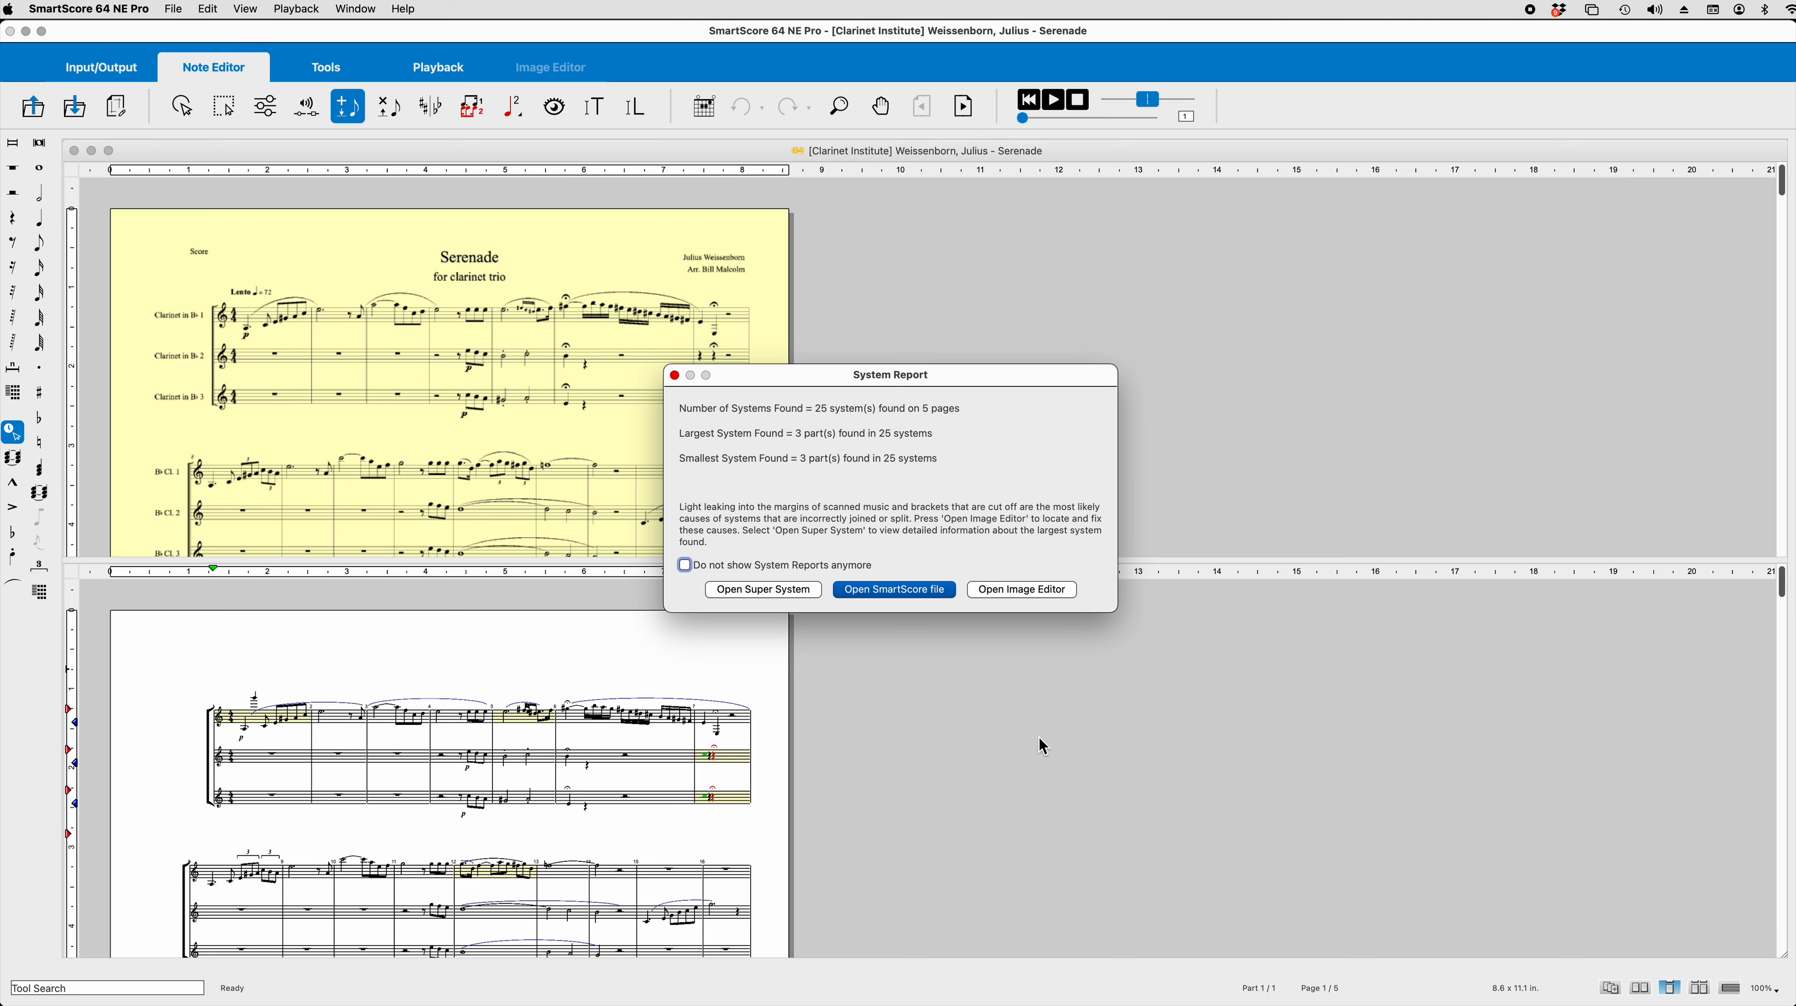
# Step: Open the recognized score as a SmartScore file with Unify Key Signatures turned off, without saving the file
pyautogui.click(913, 589)
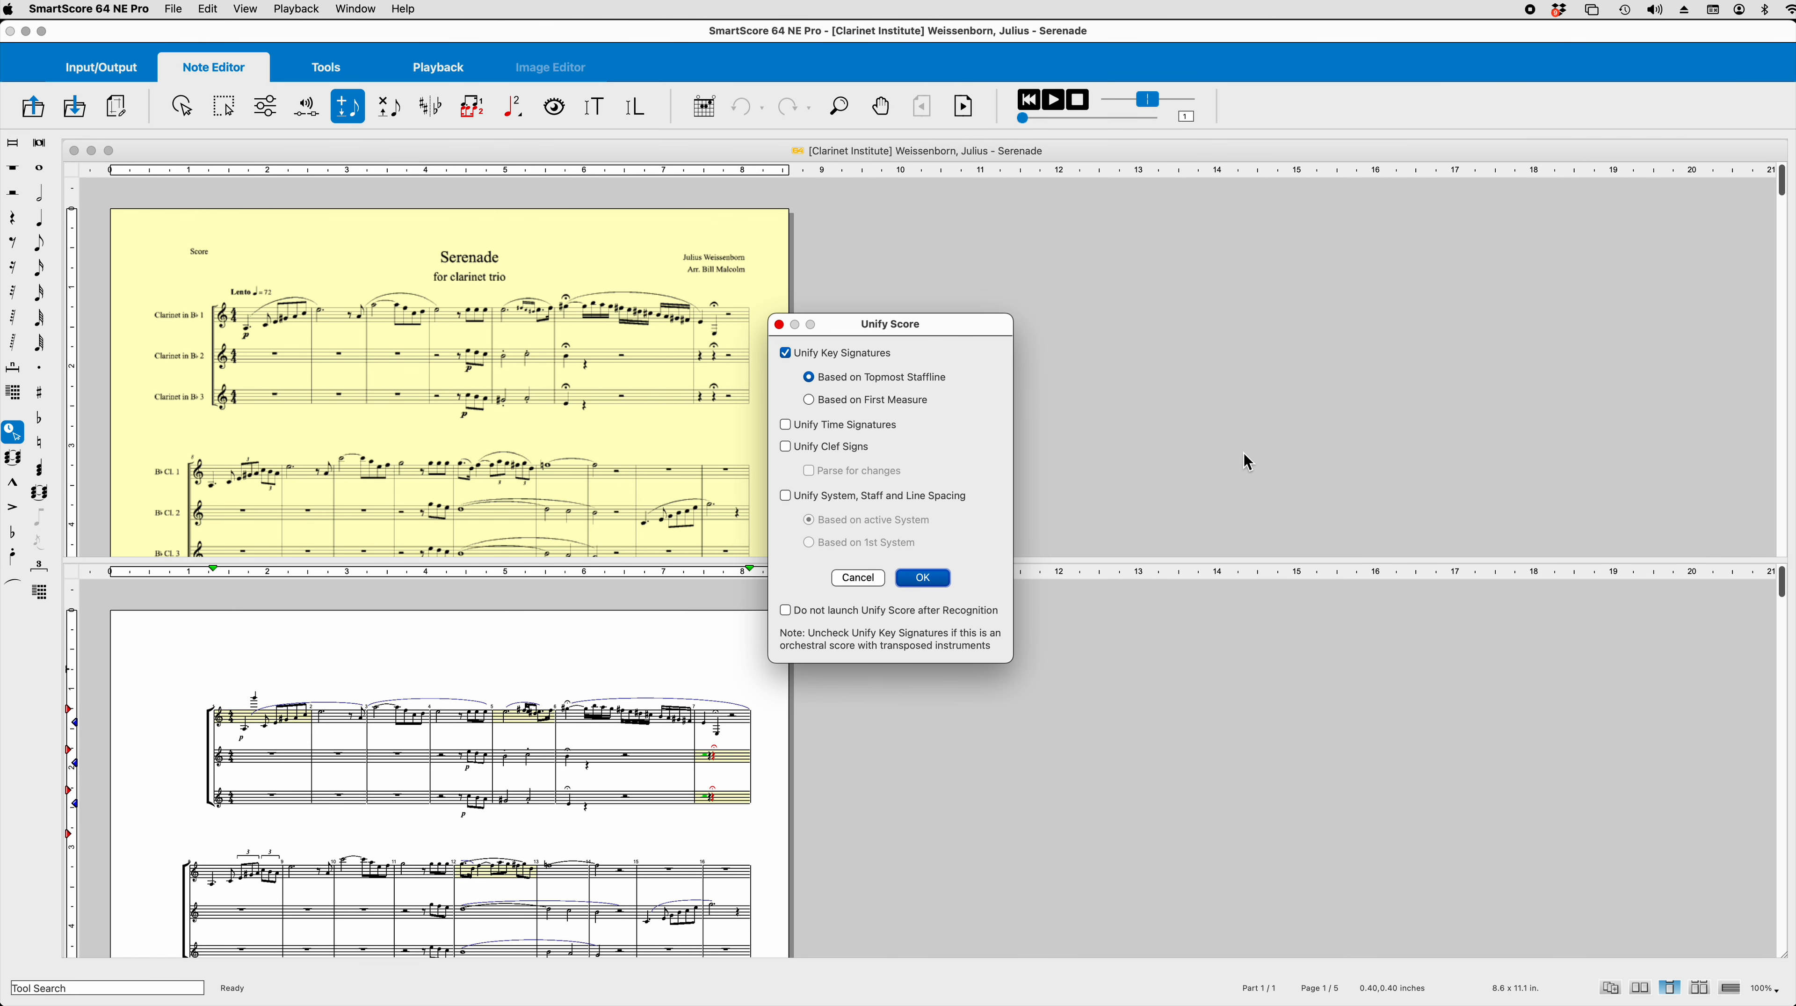
pyautogui.click(786, 353)
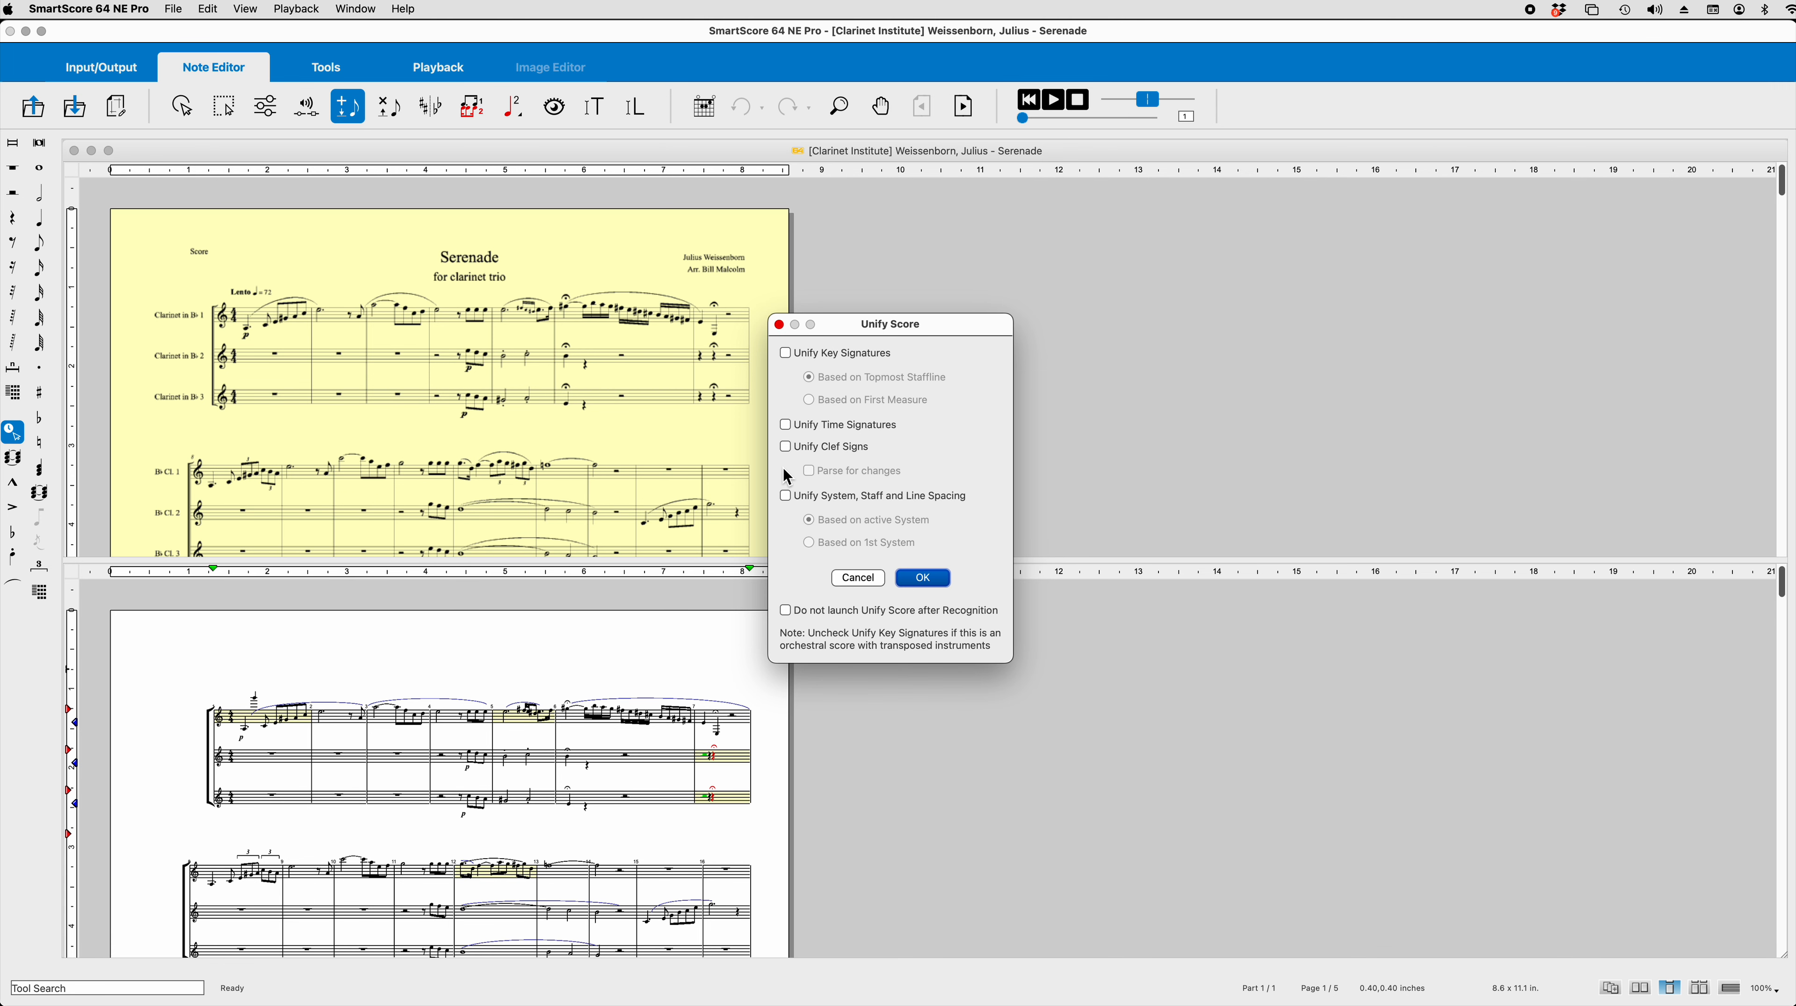
pyautogui.click(909, 584)
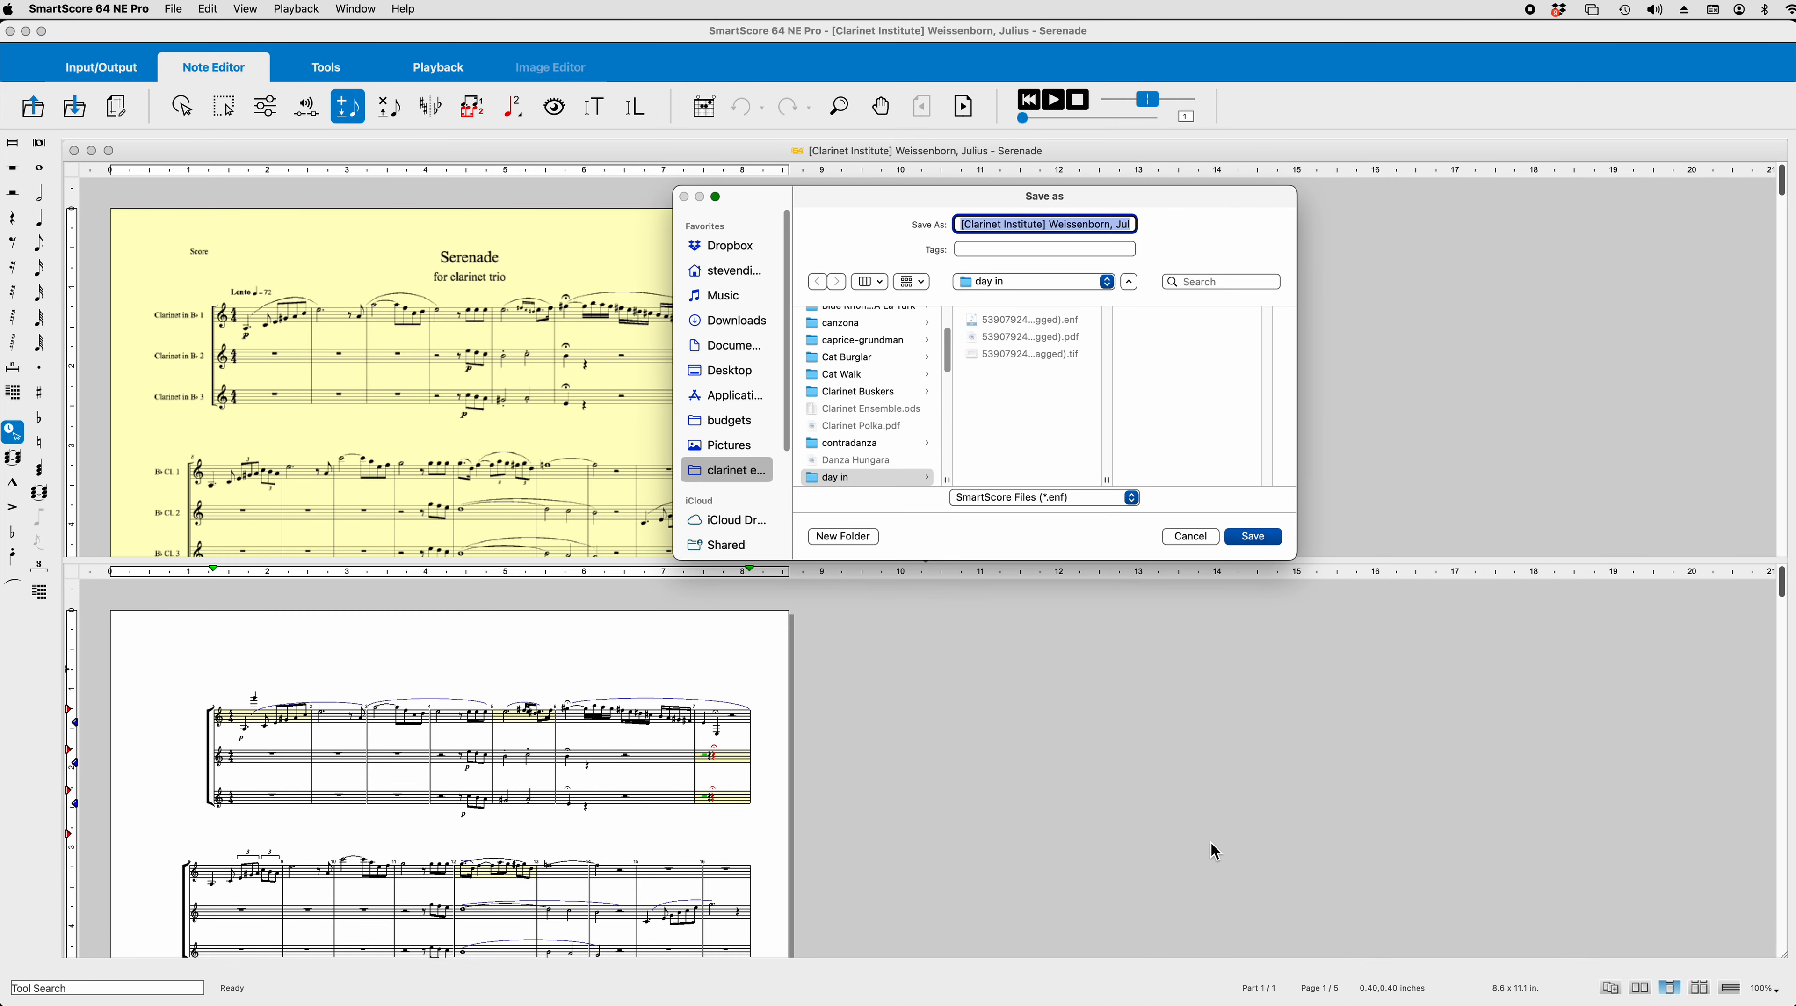
pyautogui.click(1201, 537)
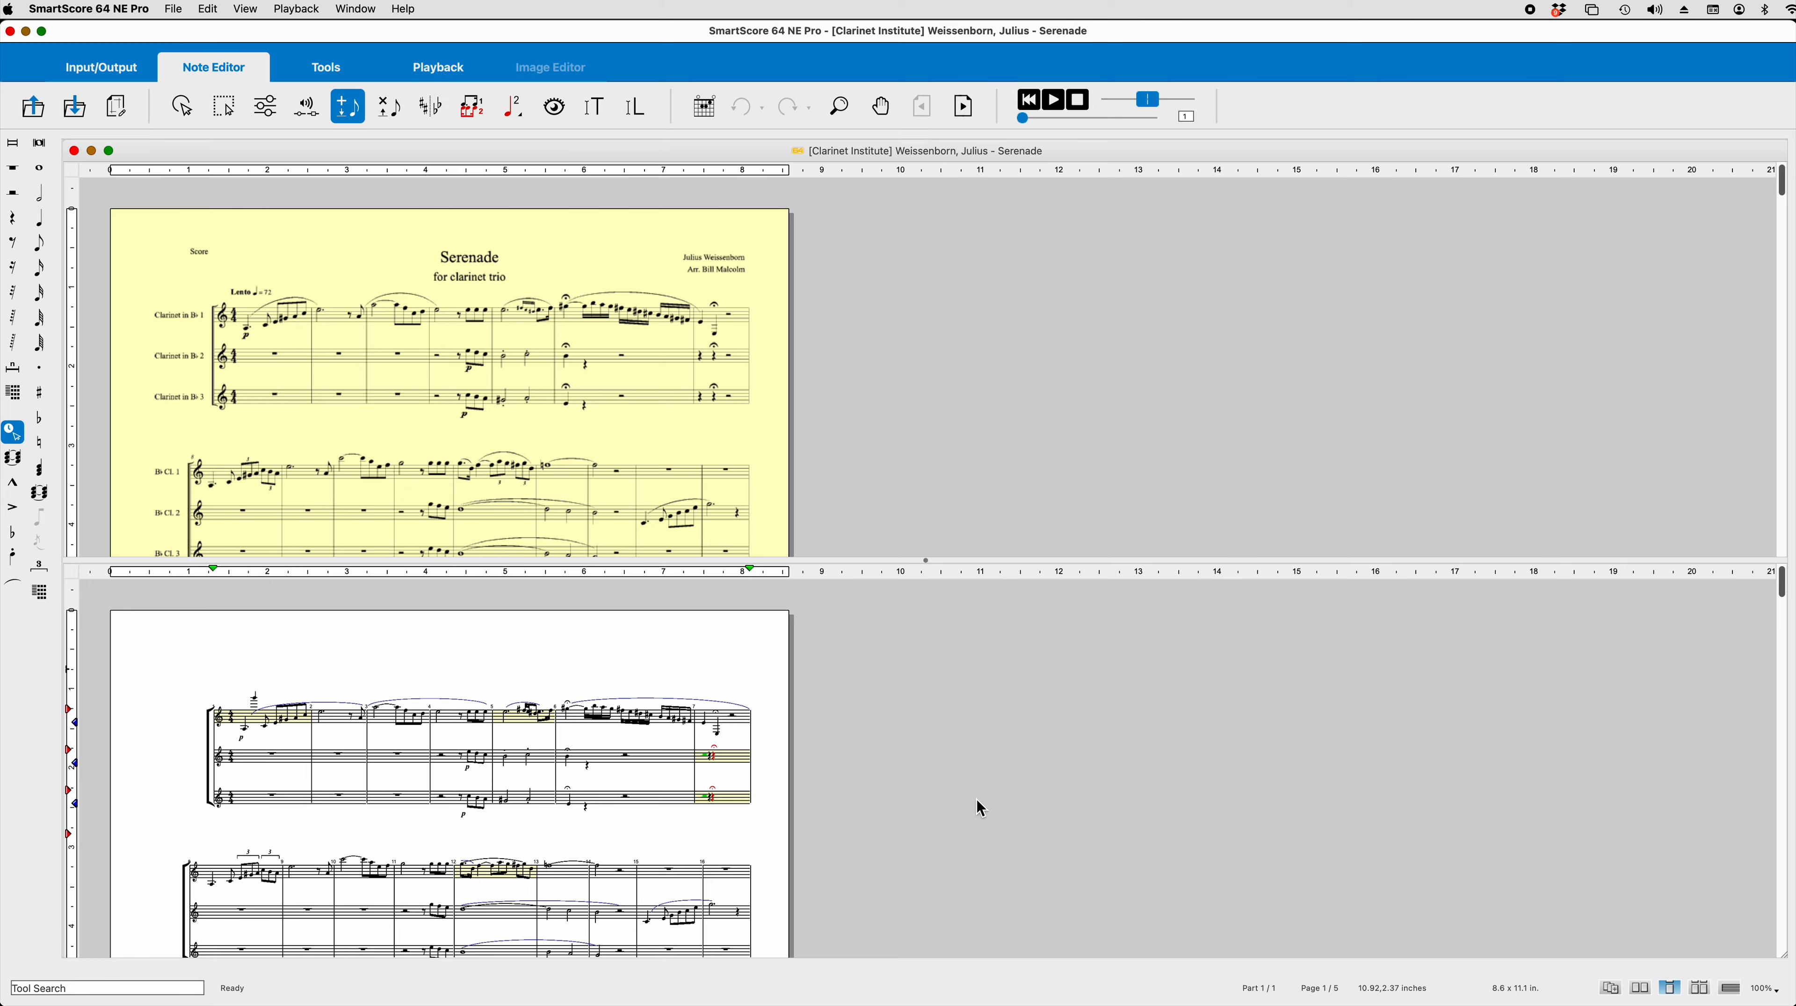
# Step: Delete the stray high note above measure 1 in the Clarinet 1 staff of the recognized score
pyautogui.press('super+plus')
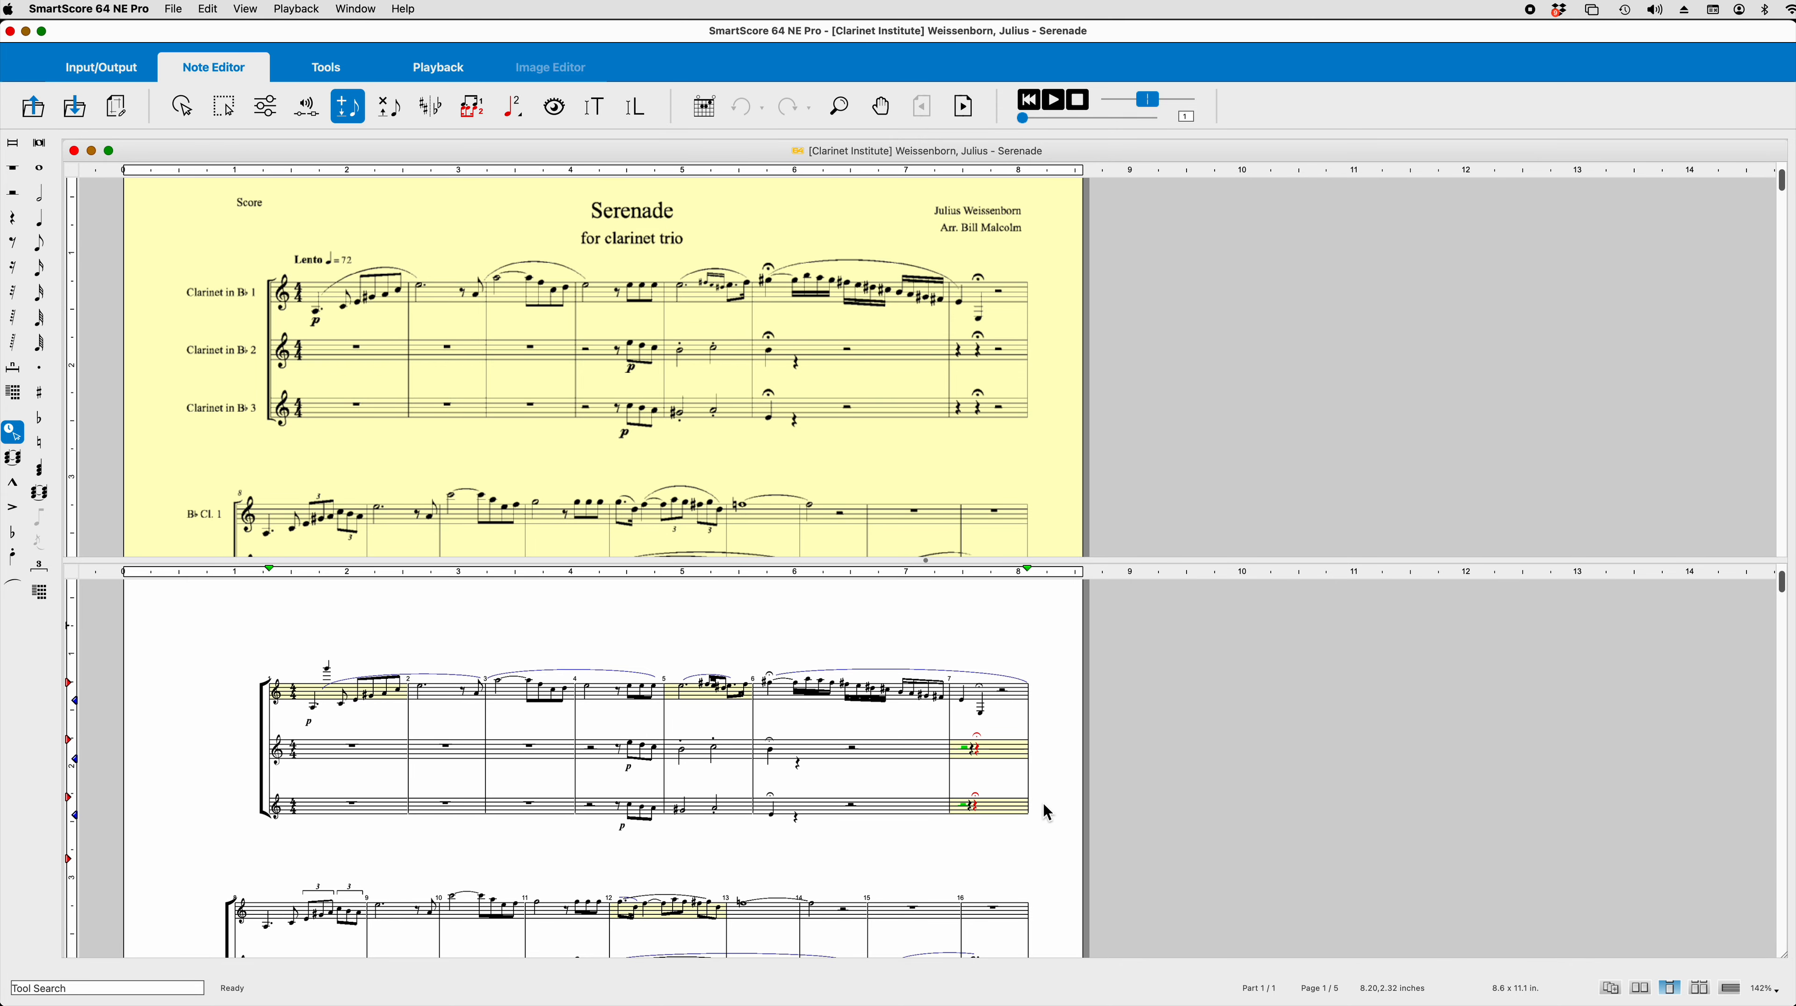
pyautogui.press('super+plus')
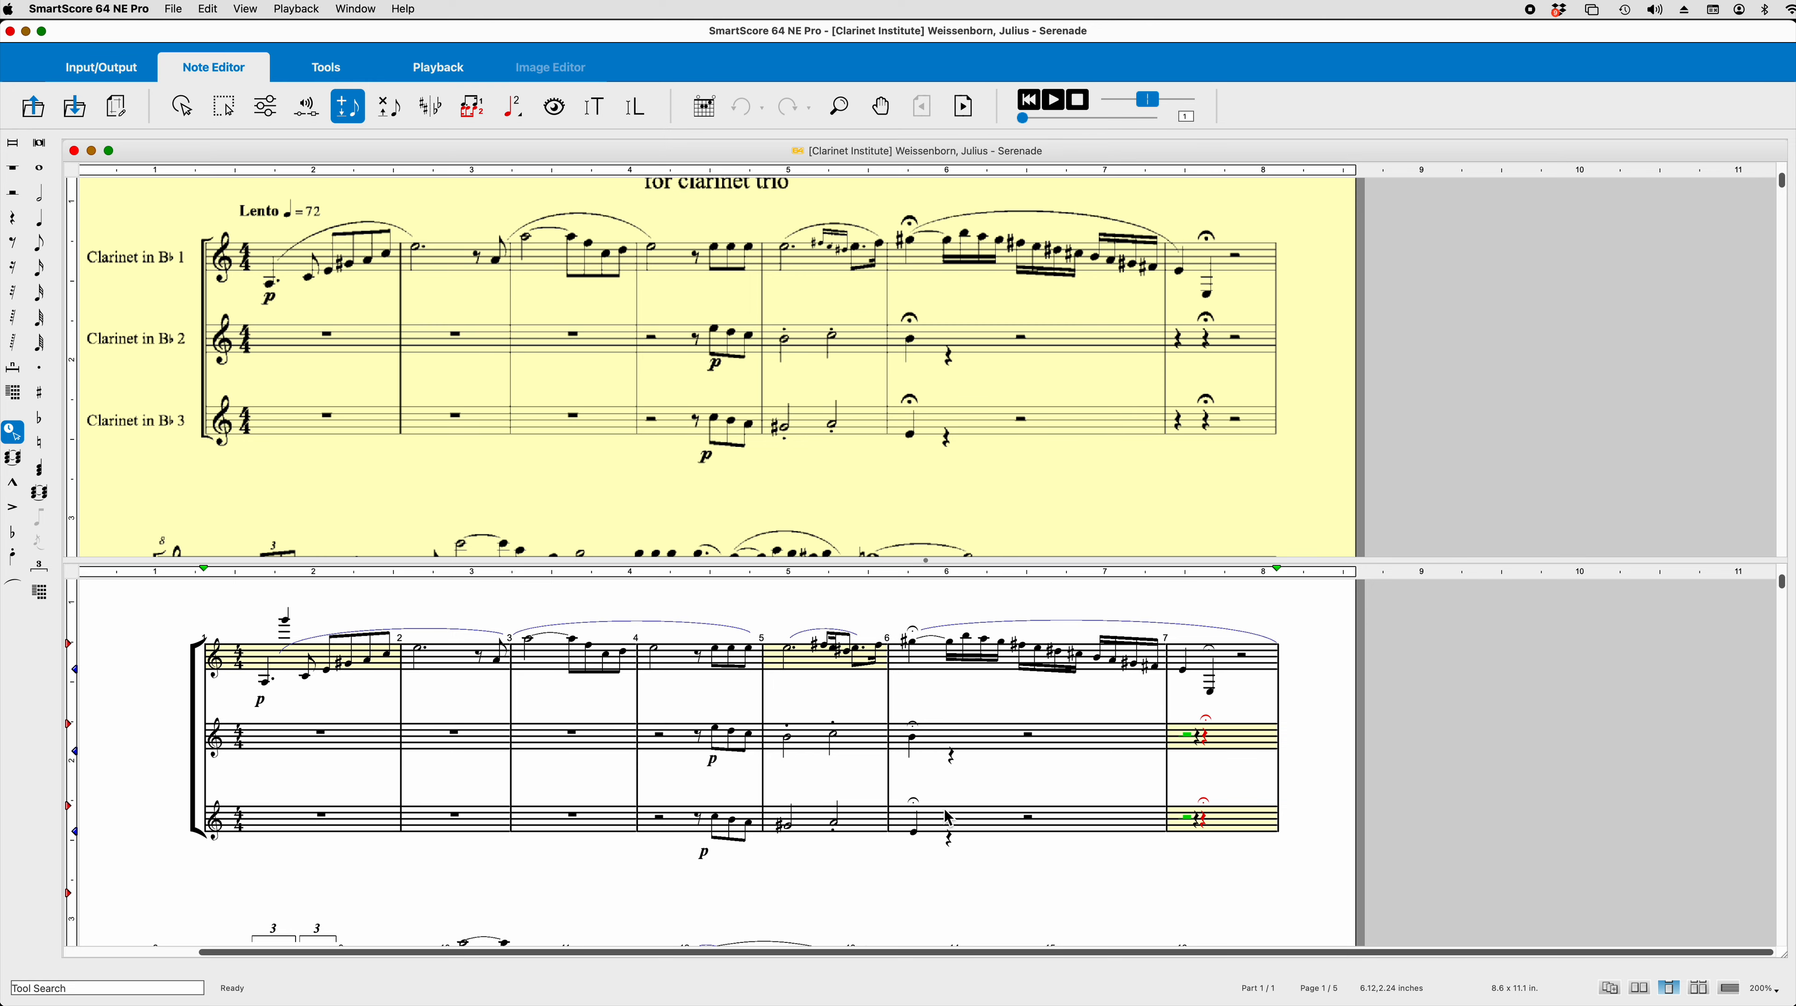
pyautogui.moveTo(482, 963); pyautogui.dragTo(416, 962)
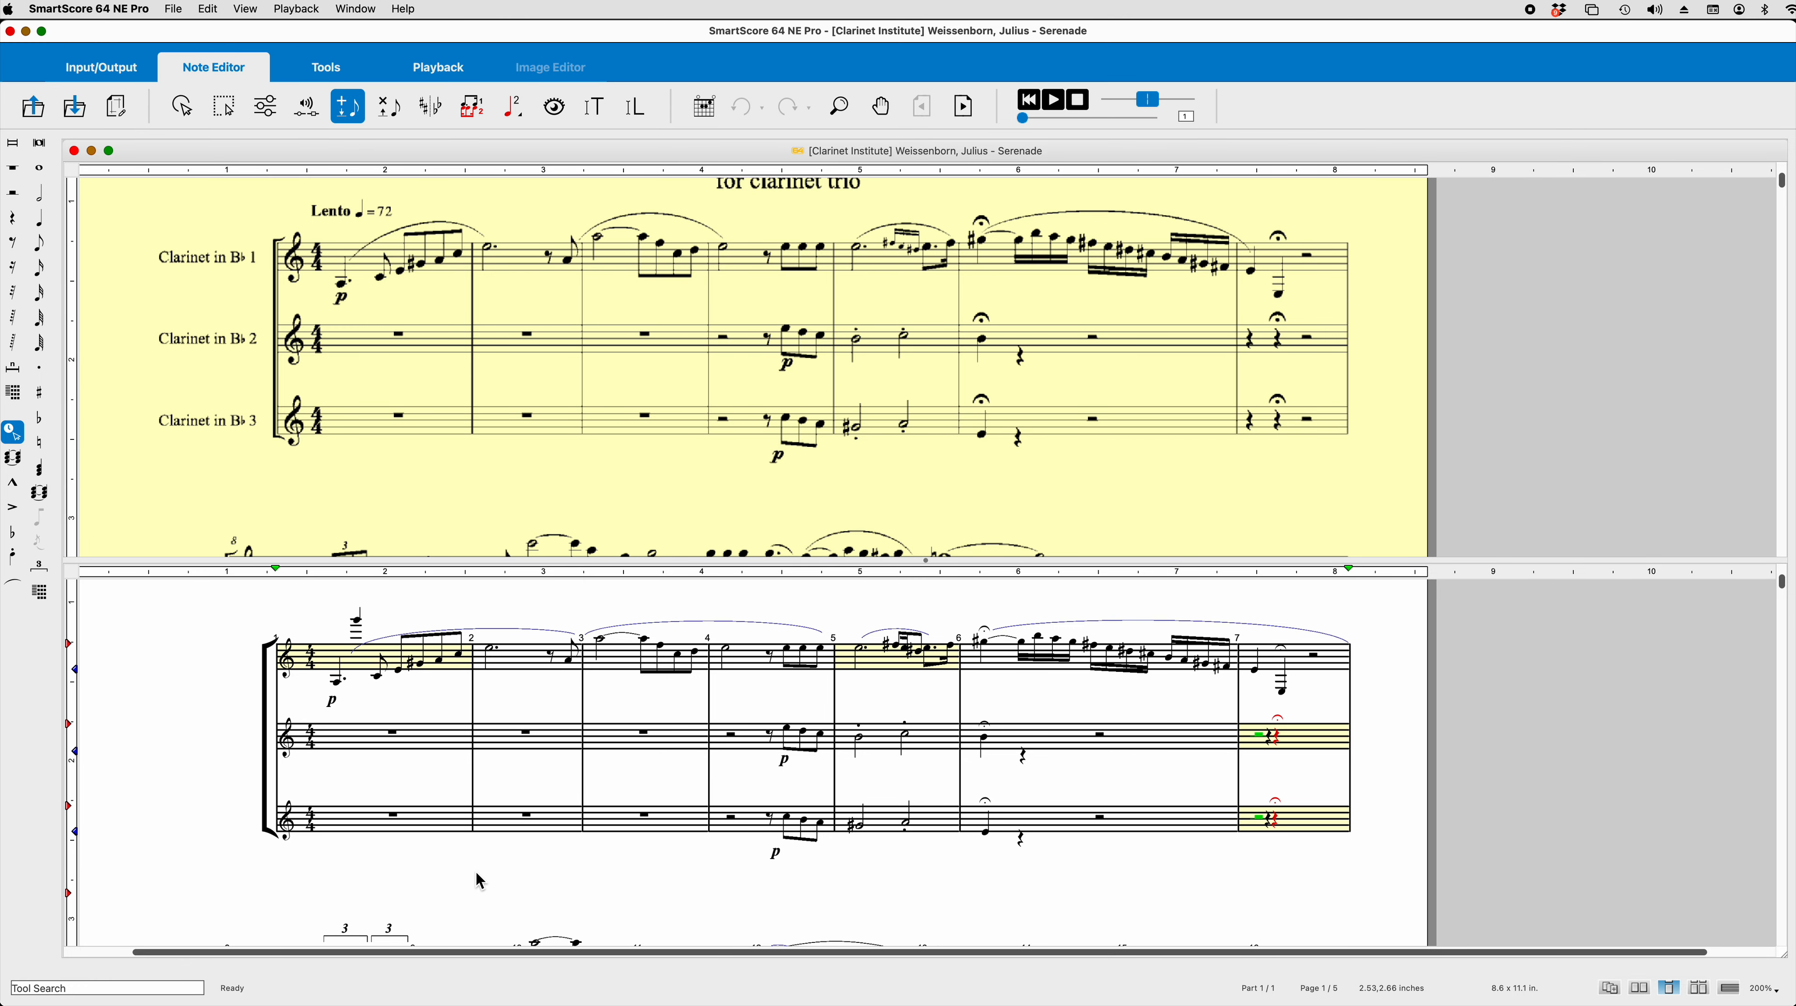
pyautogui.press('`')
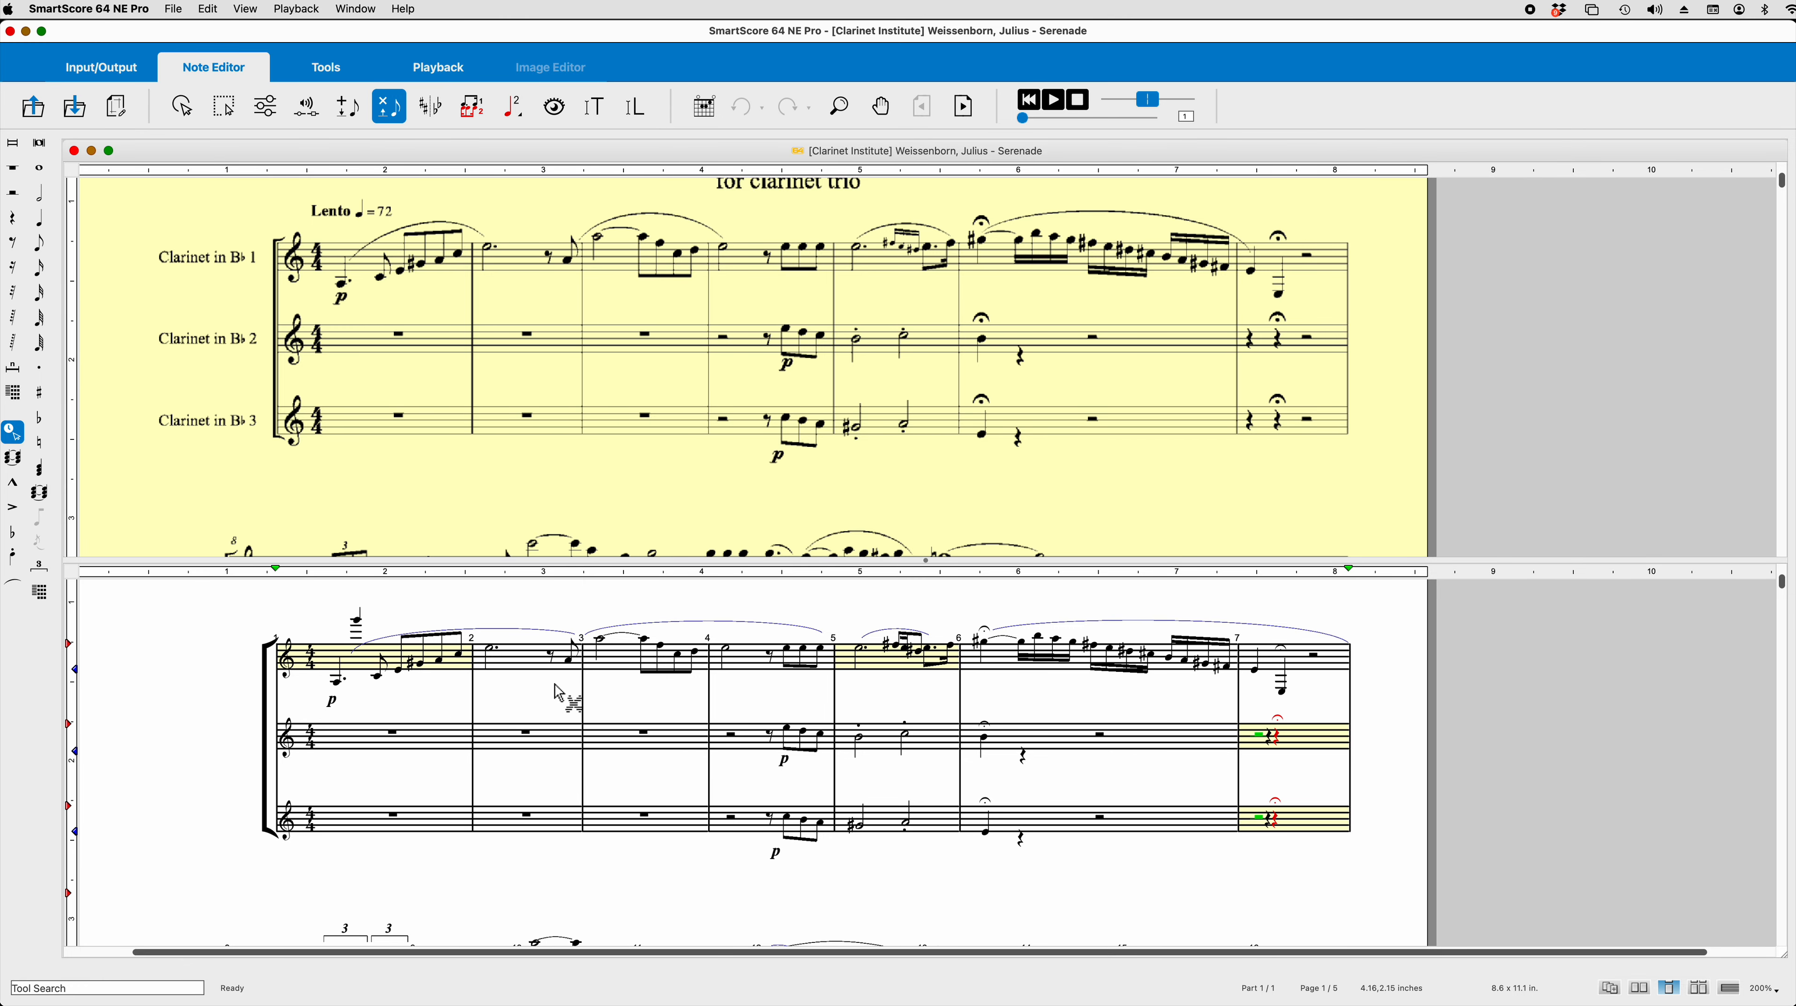
pyautogui.click(372, 623)
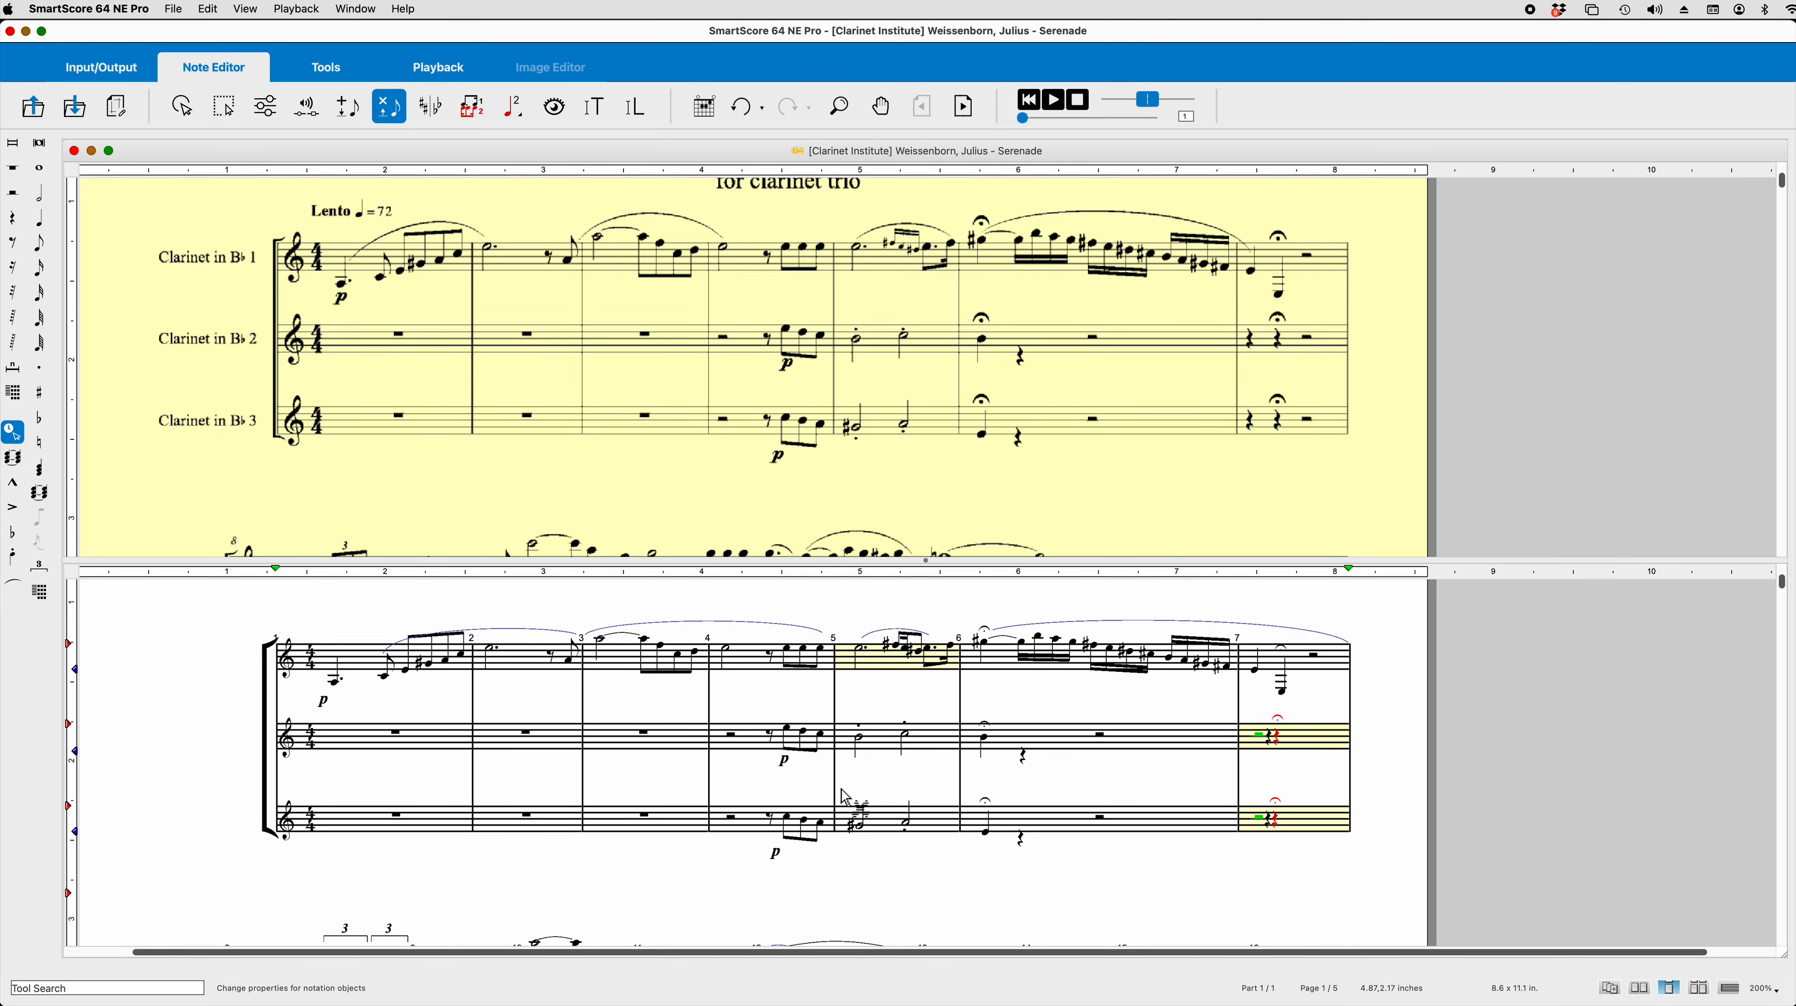
# Step: Change the fast run after the dotted note in Clarinet 1's measure 5 to sixteenth notes and beam them together
pyautogui.press('s')
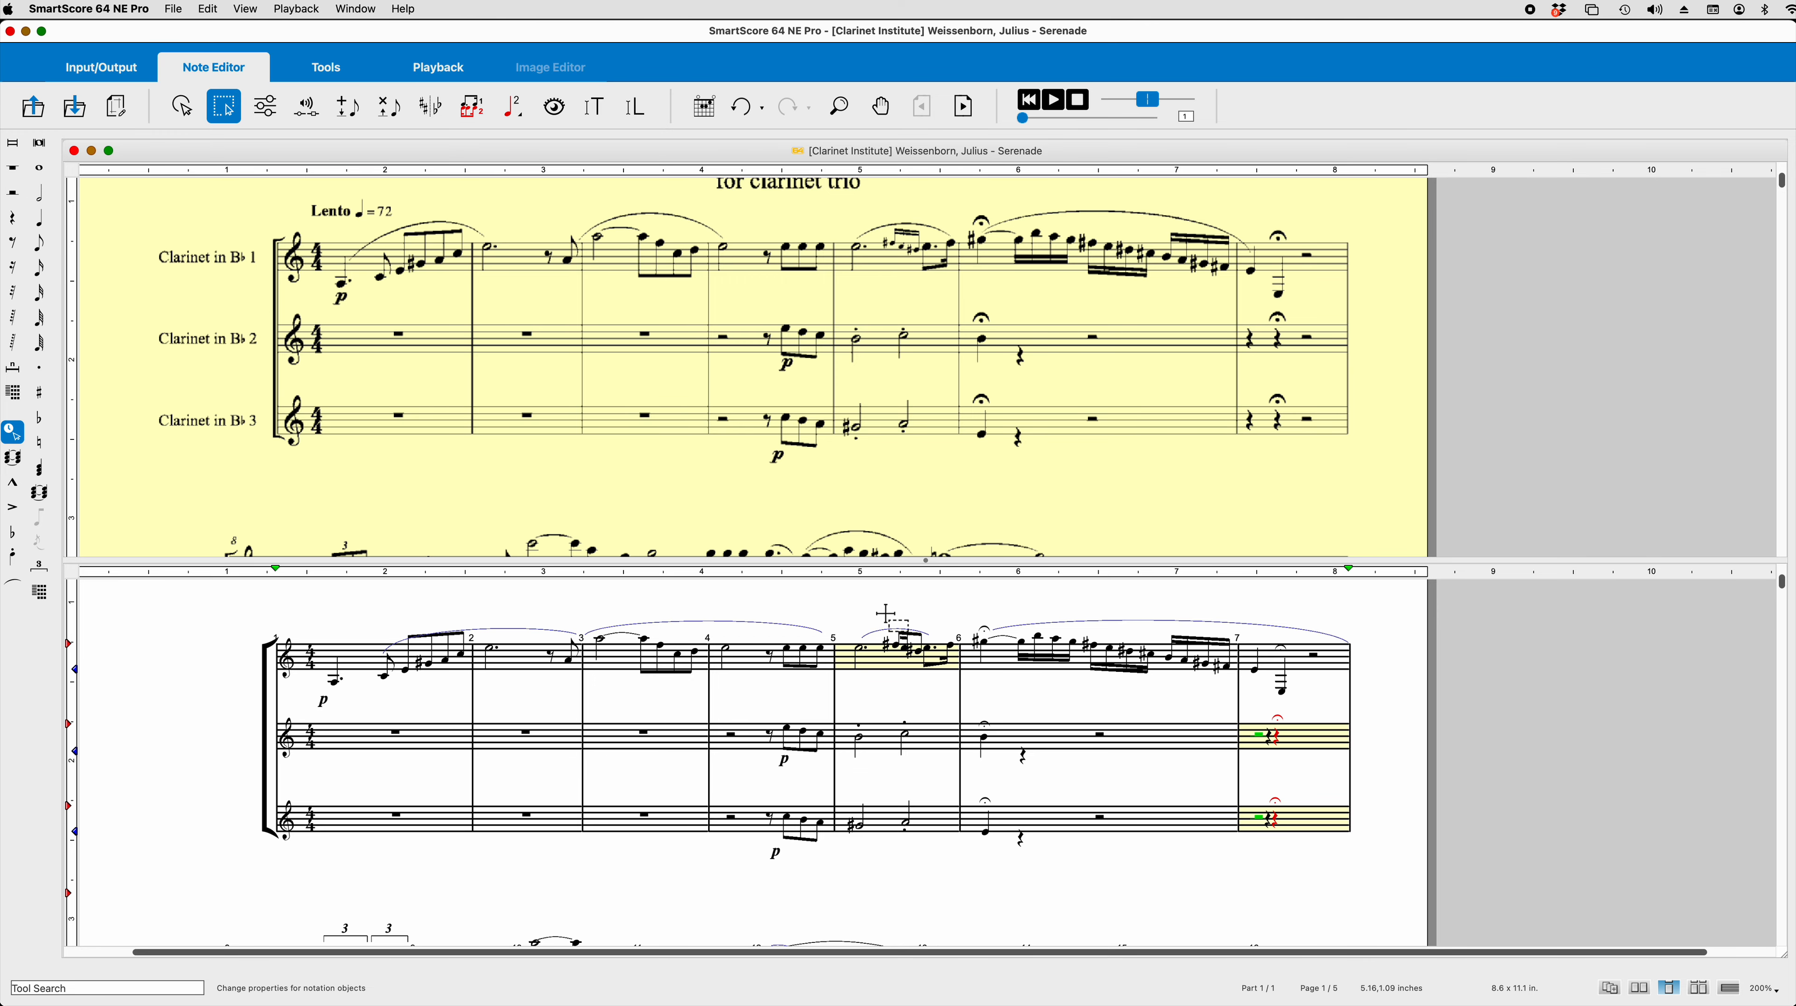
pyautogui.moveTo(888, 617); pyautogui.dragTo(926, 680)
pyautogui.press('6')
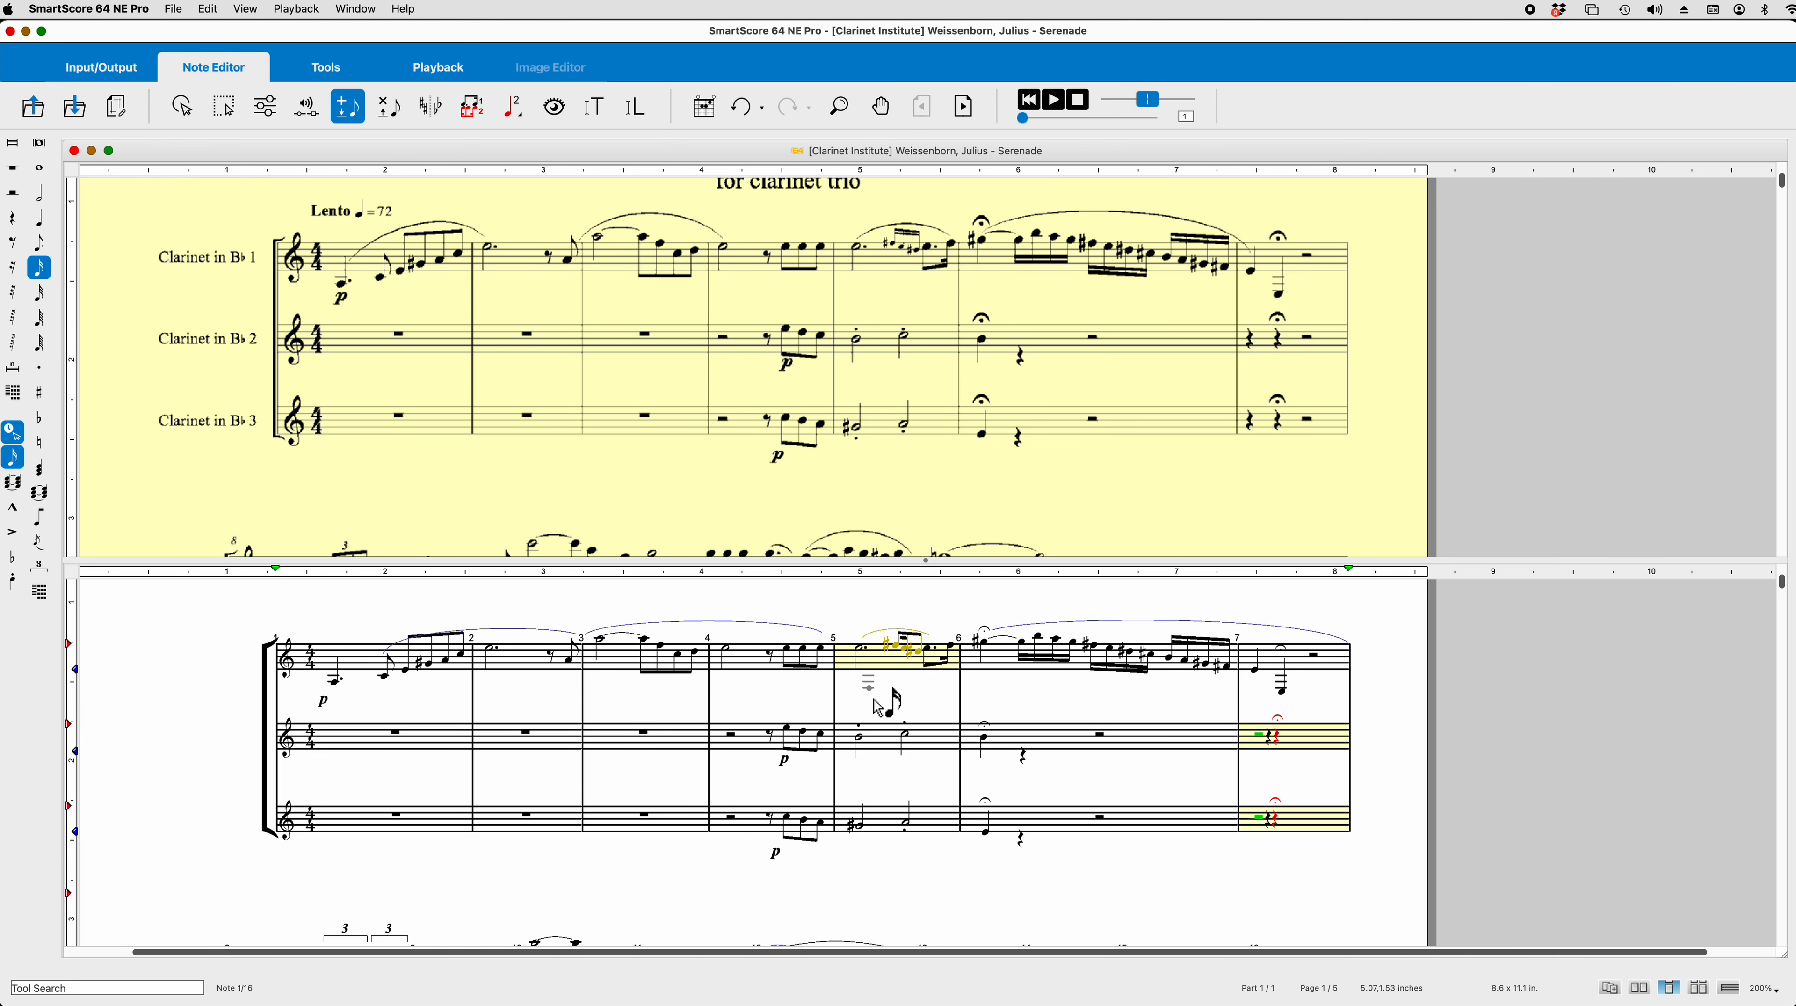
pyautogui.click(896, 645)
pyautogui.click(898, 646)
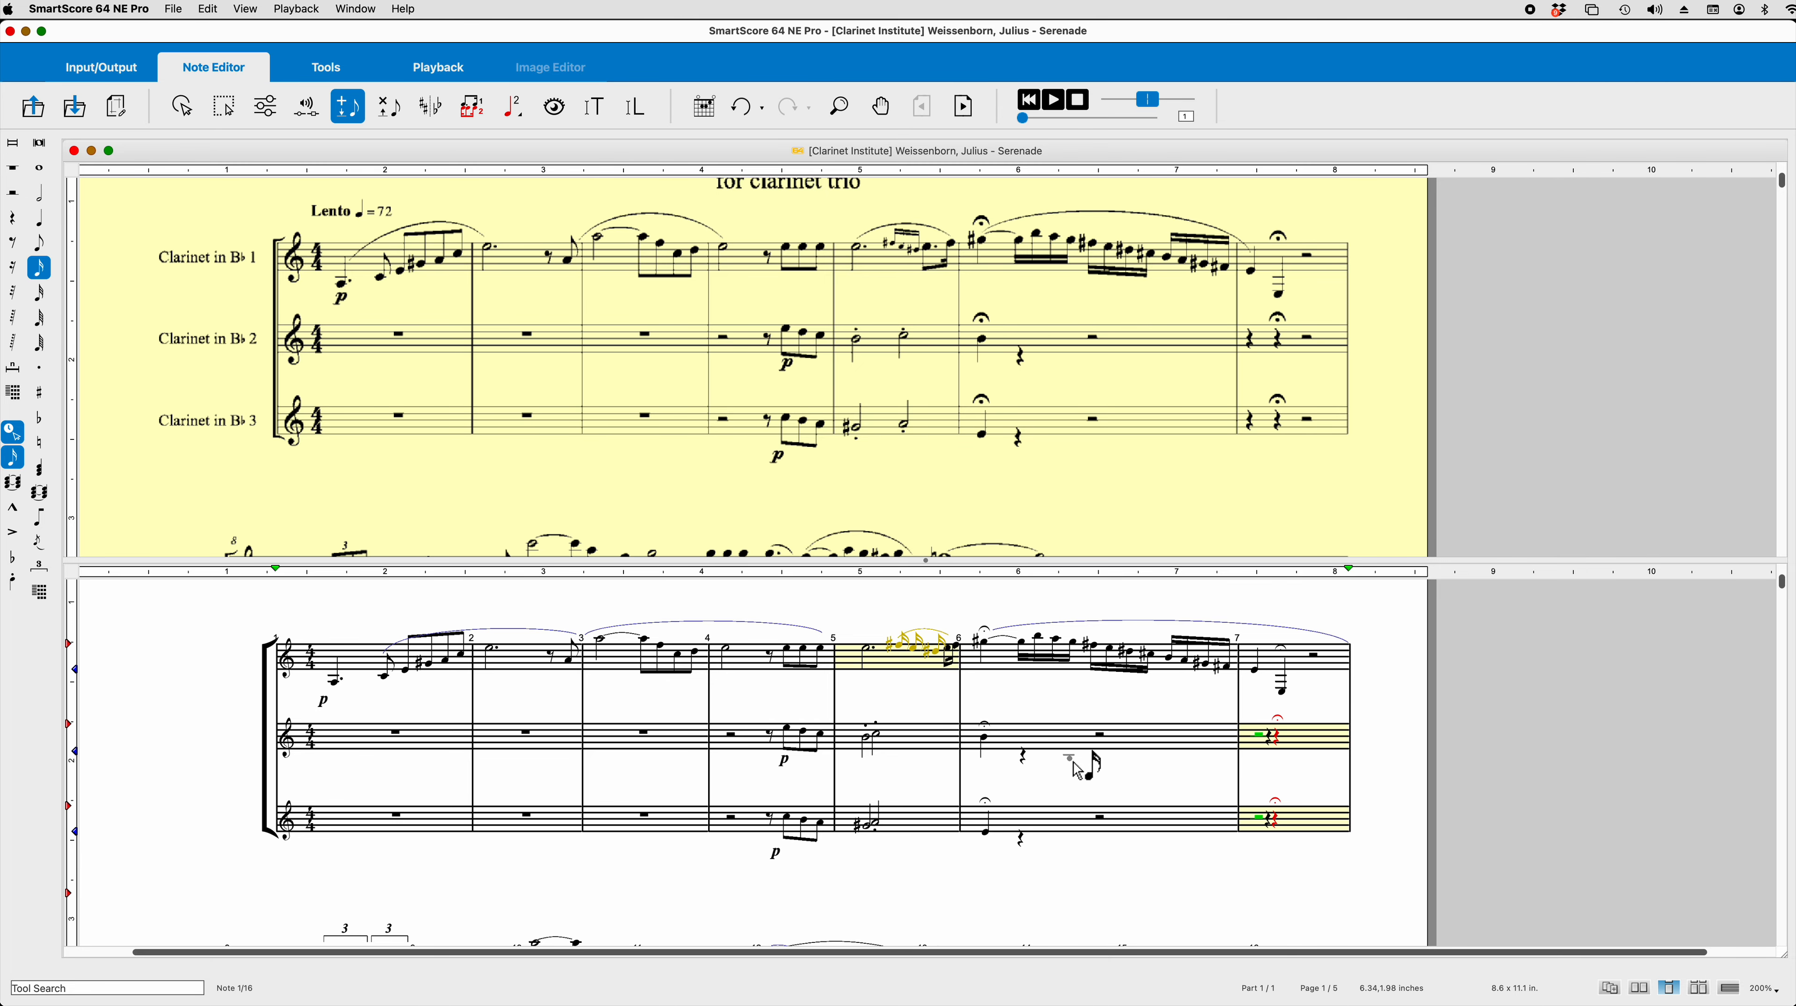
pyautogui.press('Escape')
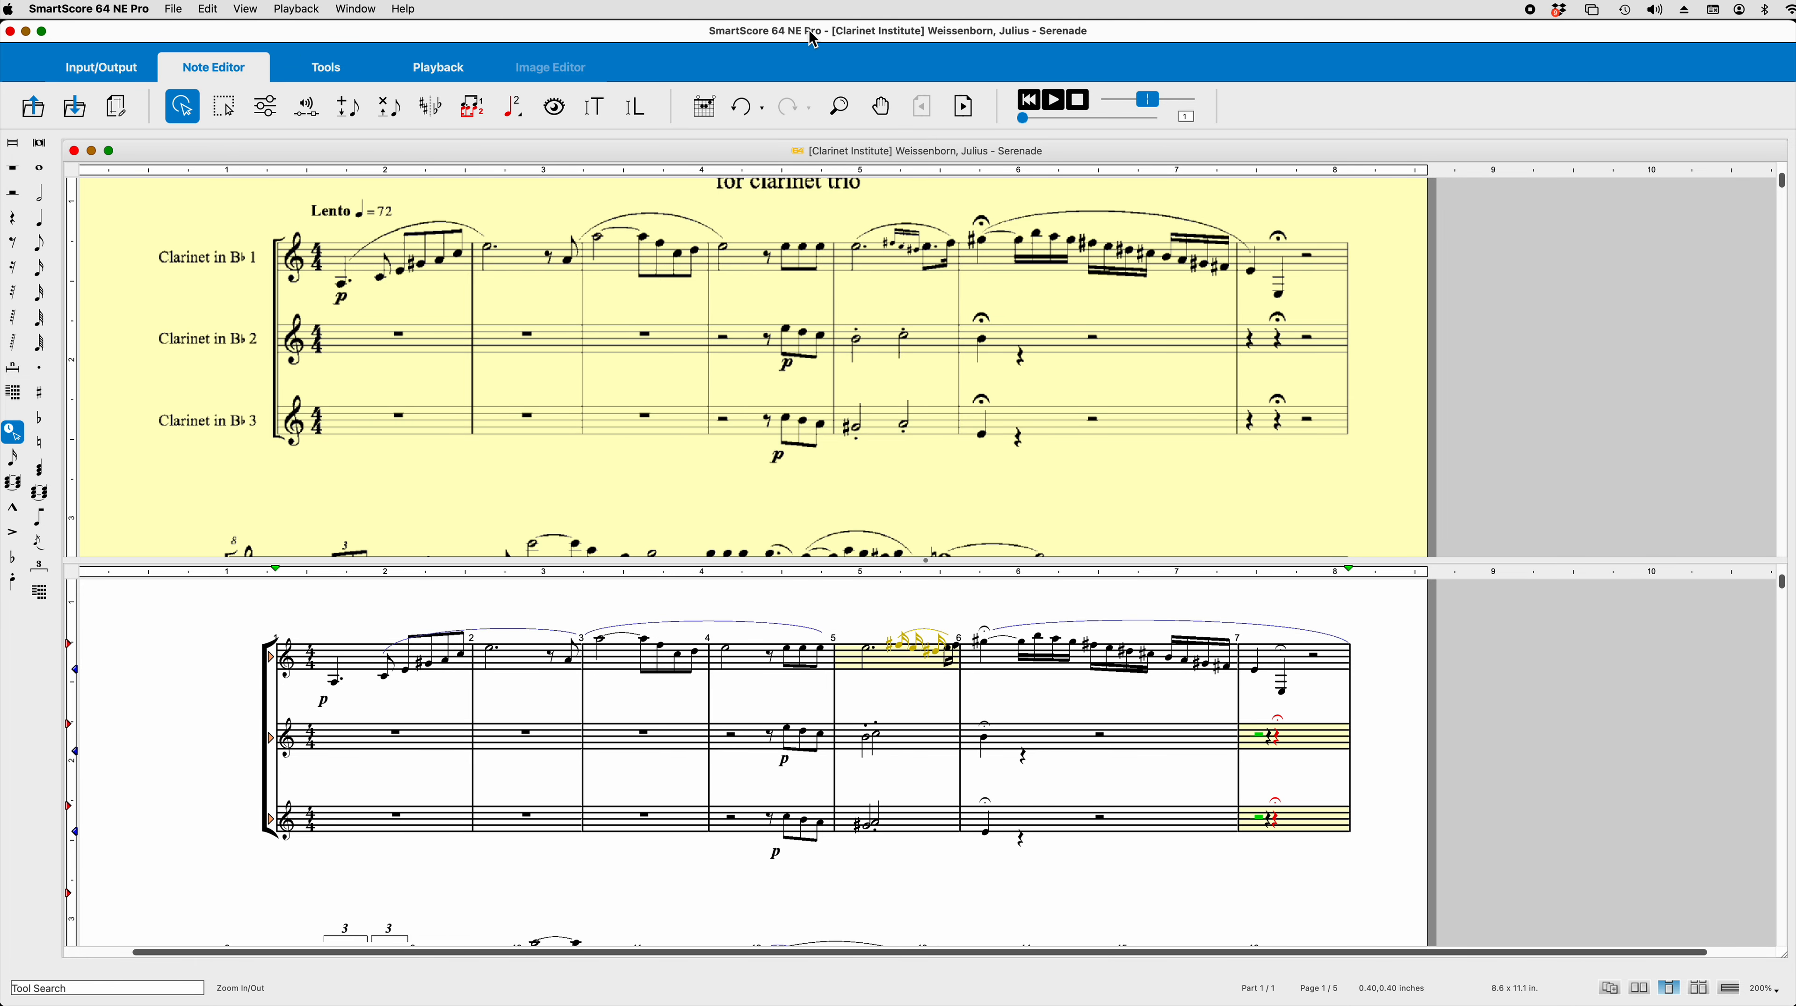
pyautogui.click(342, 83)
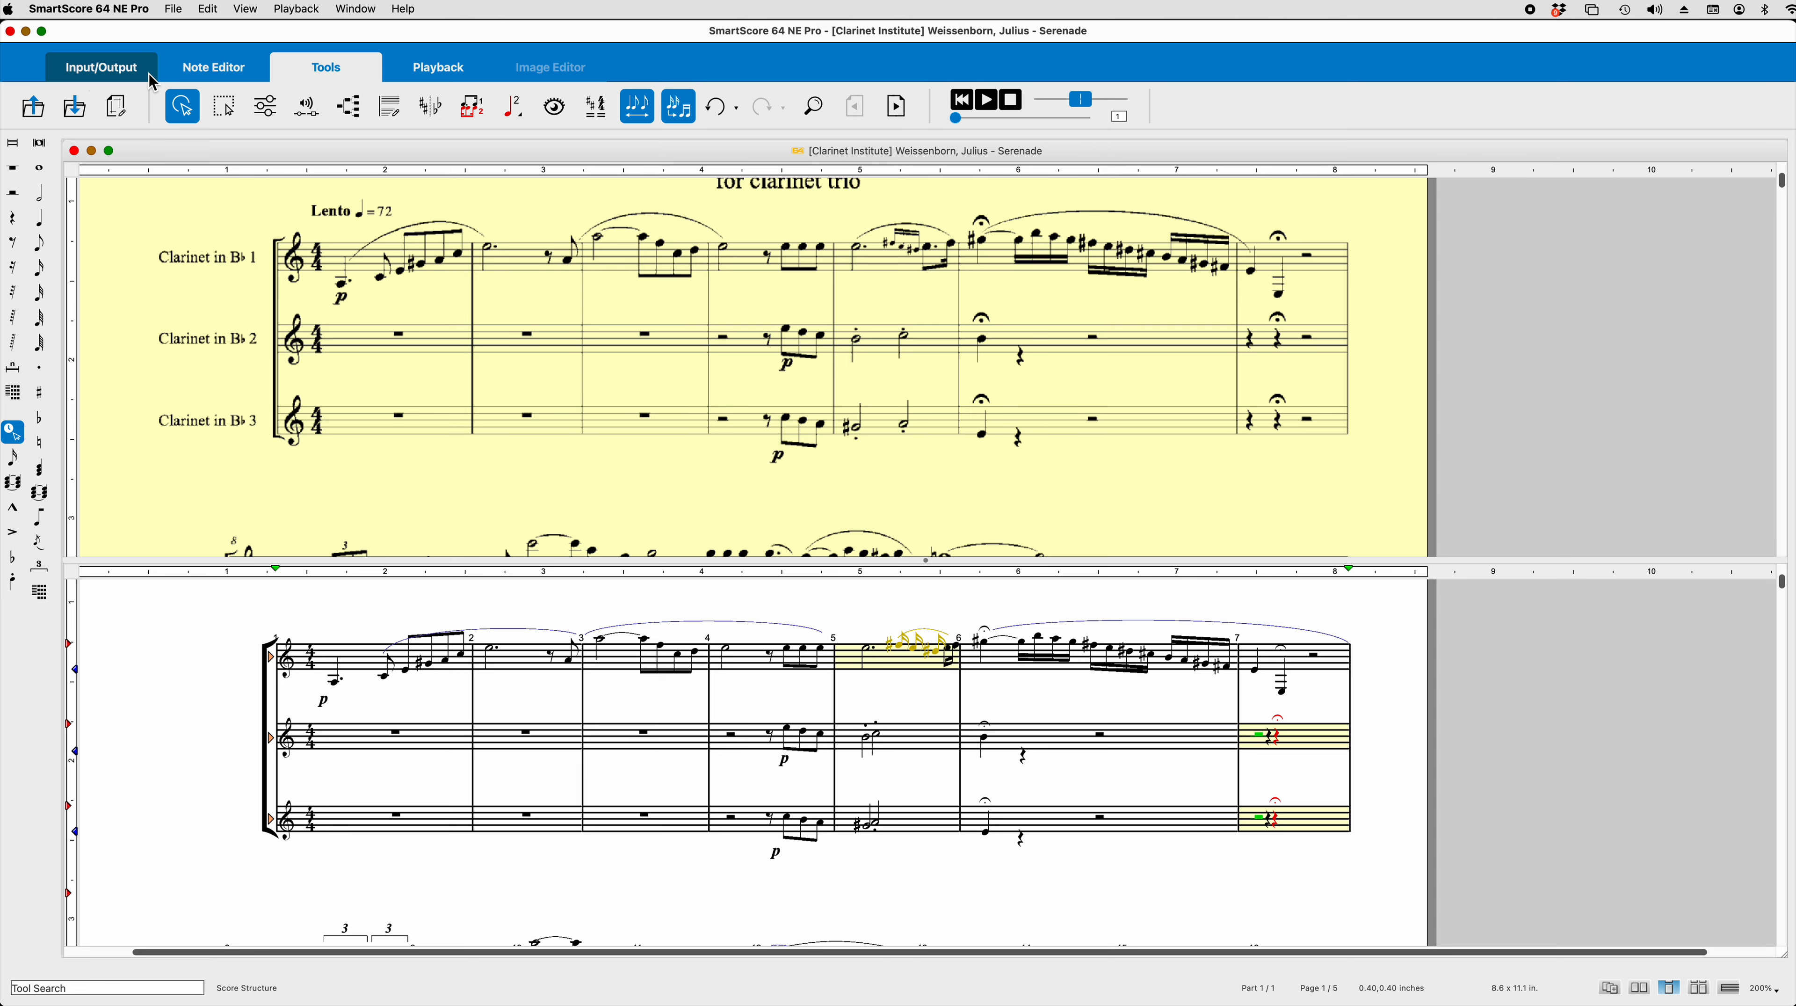
pyautogui.click(198, 84)
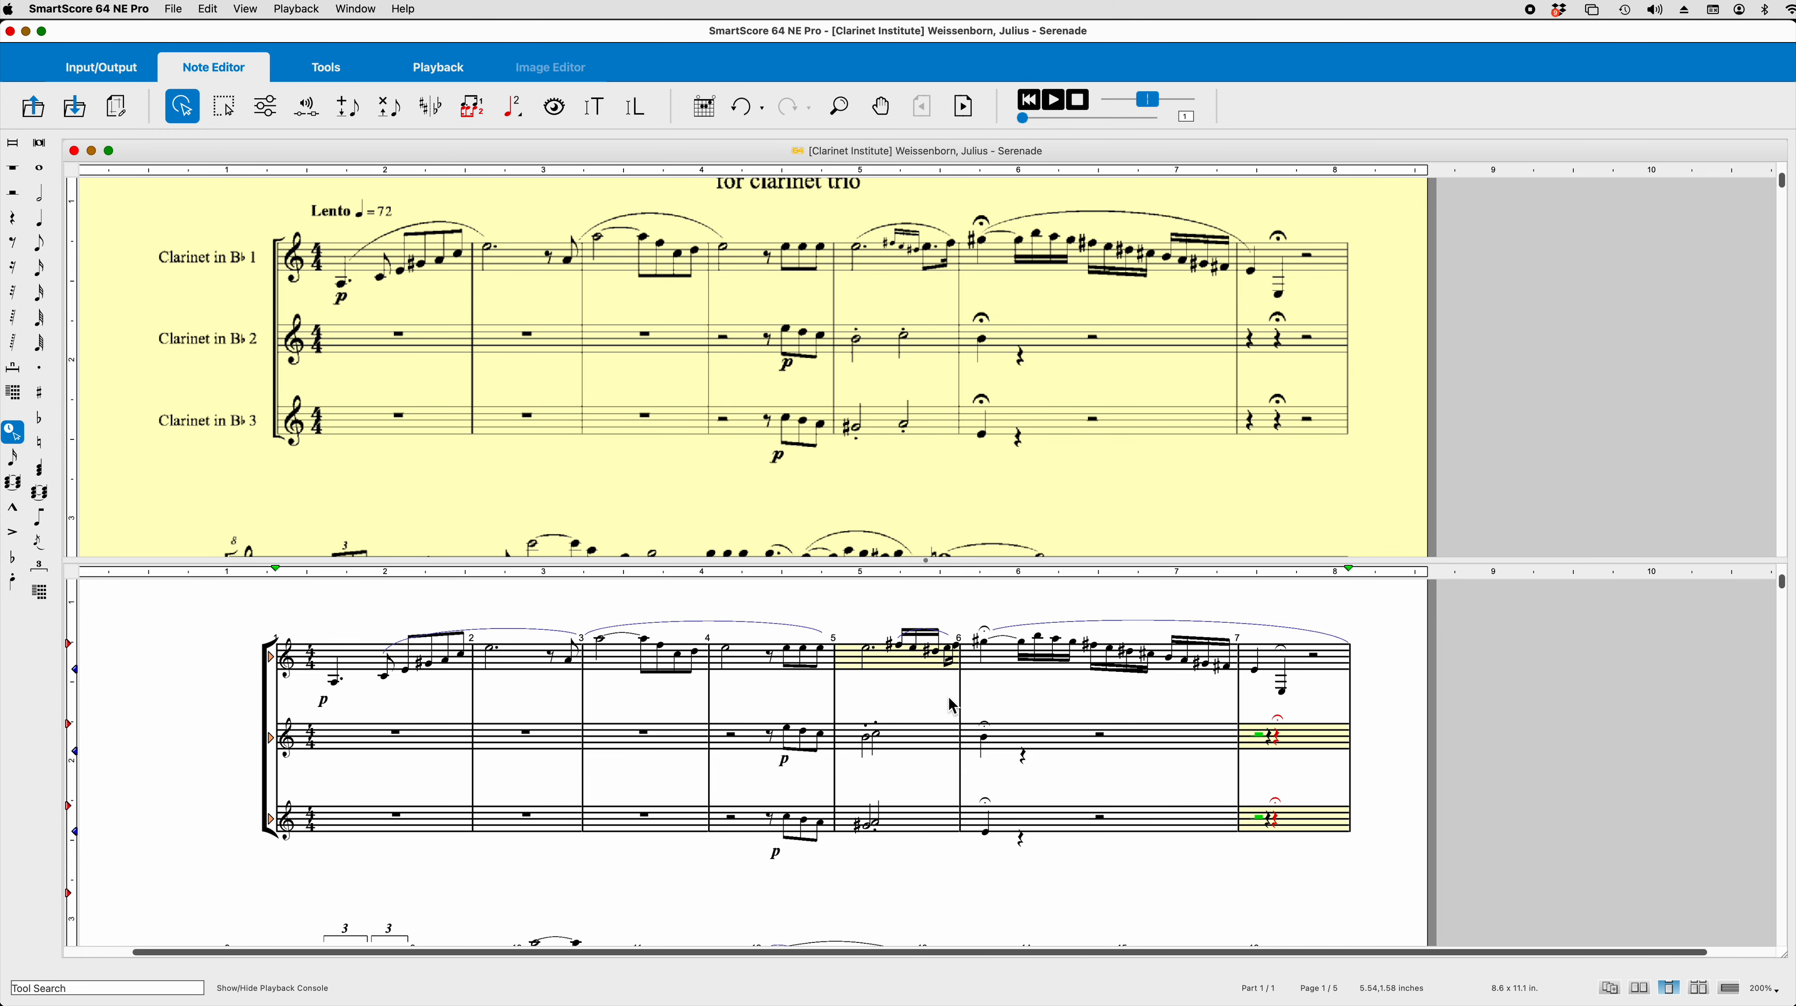
# Step: Convert the beamed run in Clarinet 1's measure 5 into sixteenth grace notes using the Symbol Selection palette
pyautogui.rightClick(992, 896)
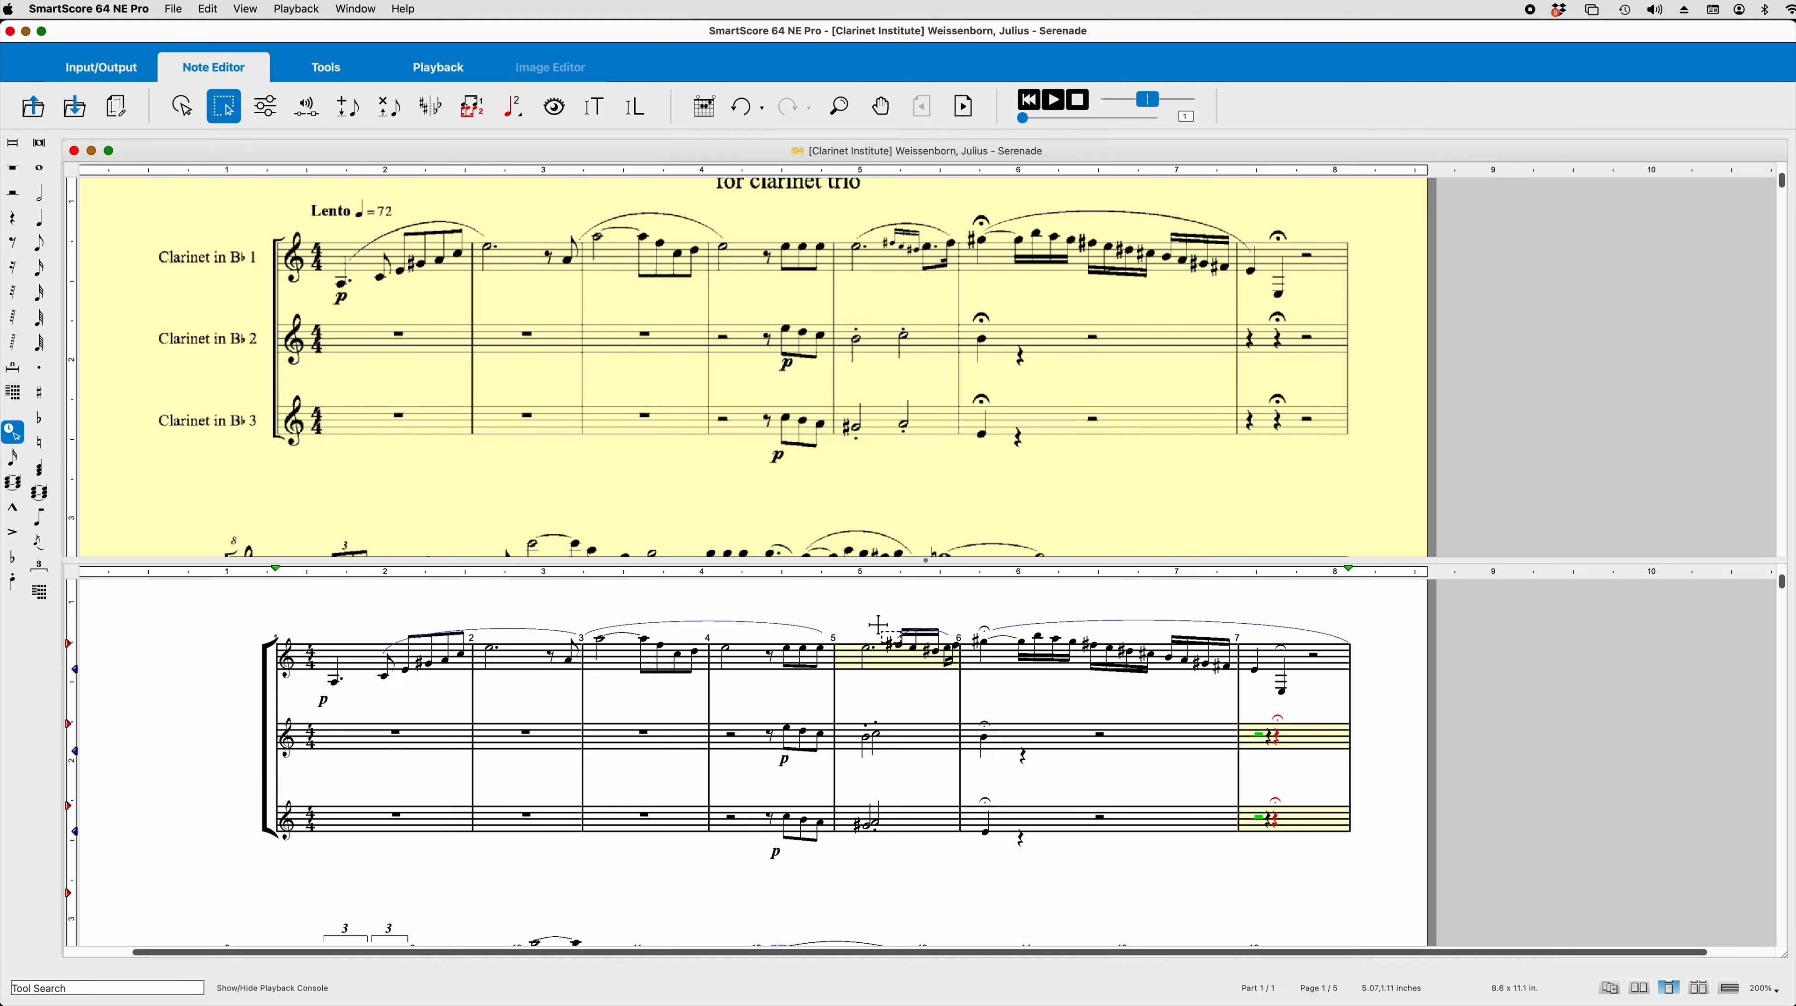
pyautogui.moveTo(892, 619); pyautogui.dragTo(943, 663)
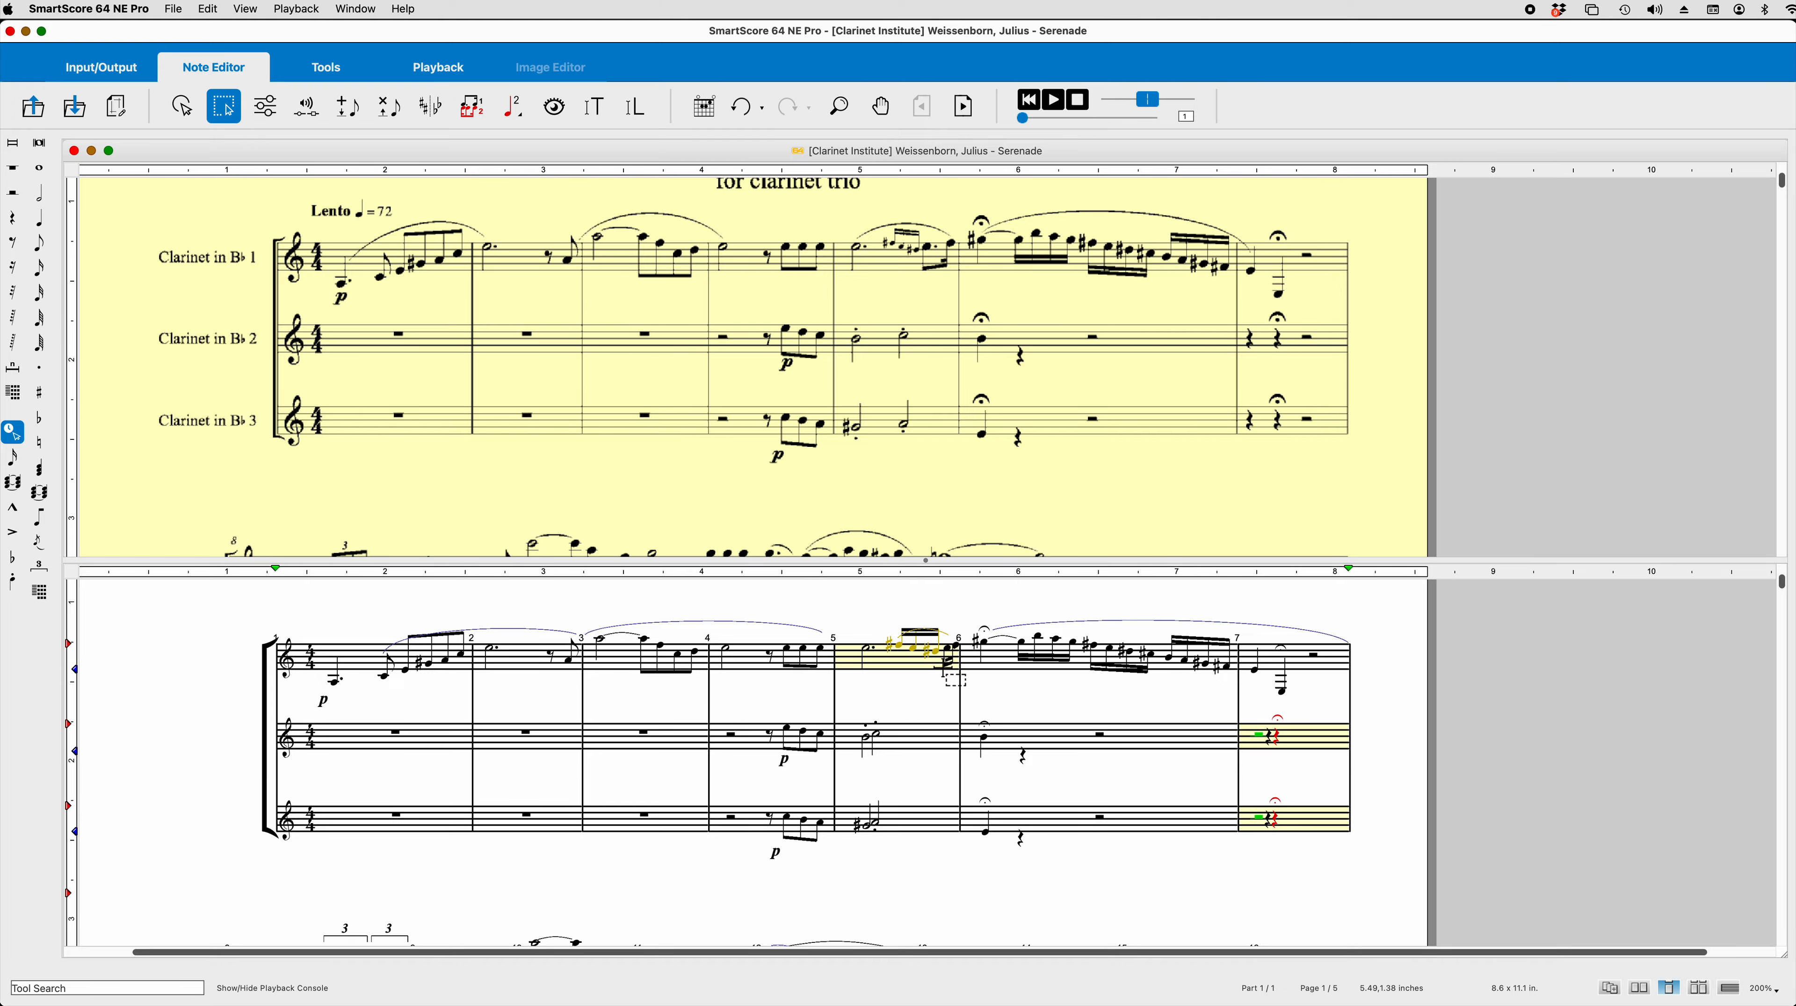
pyautogui.click(45, 598)
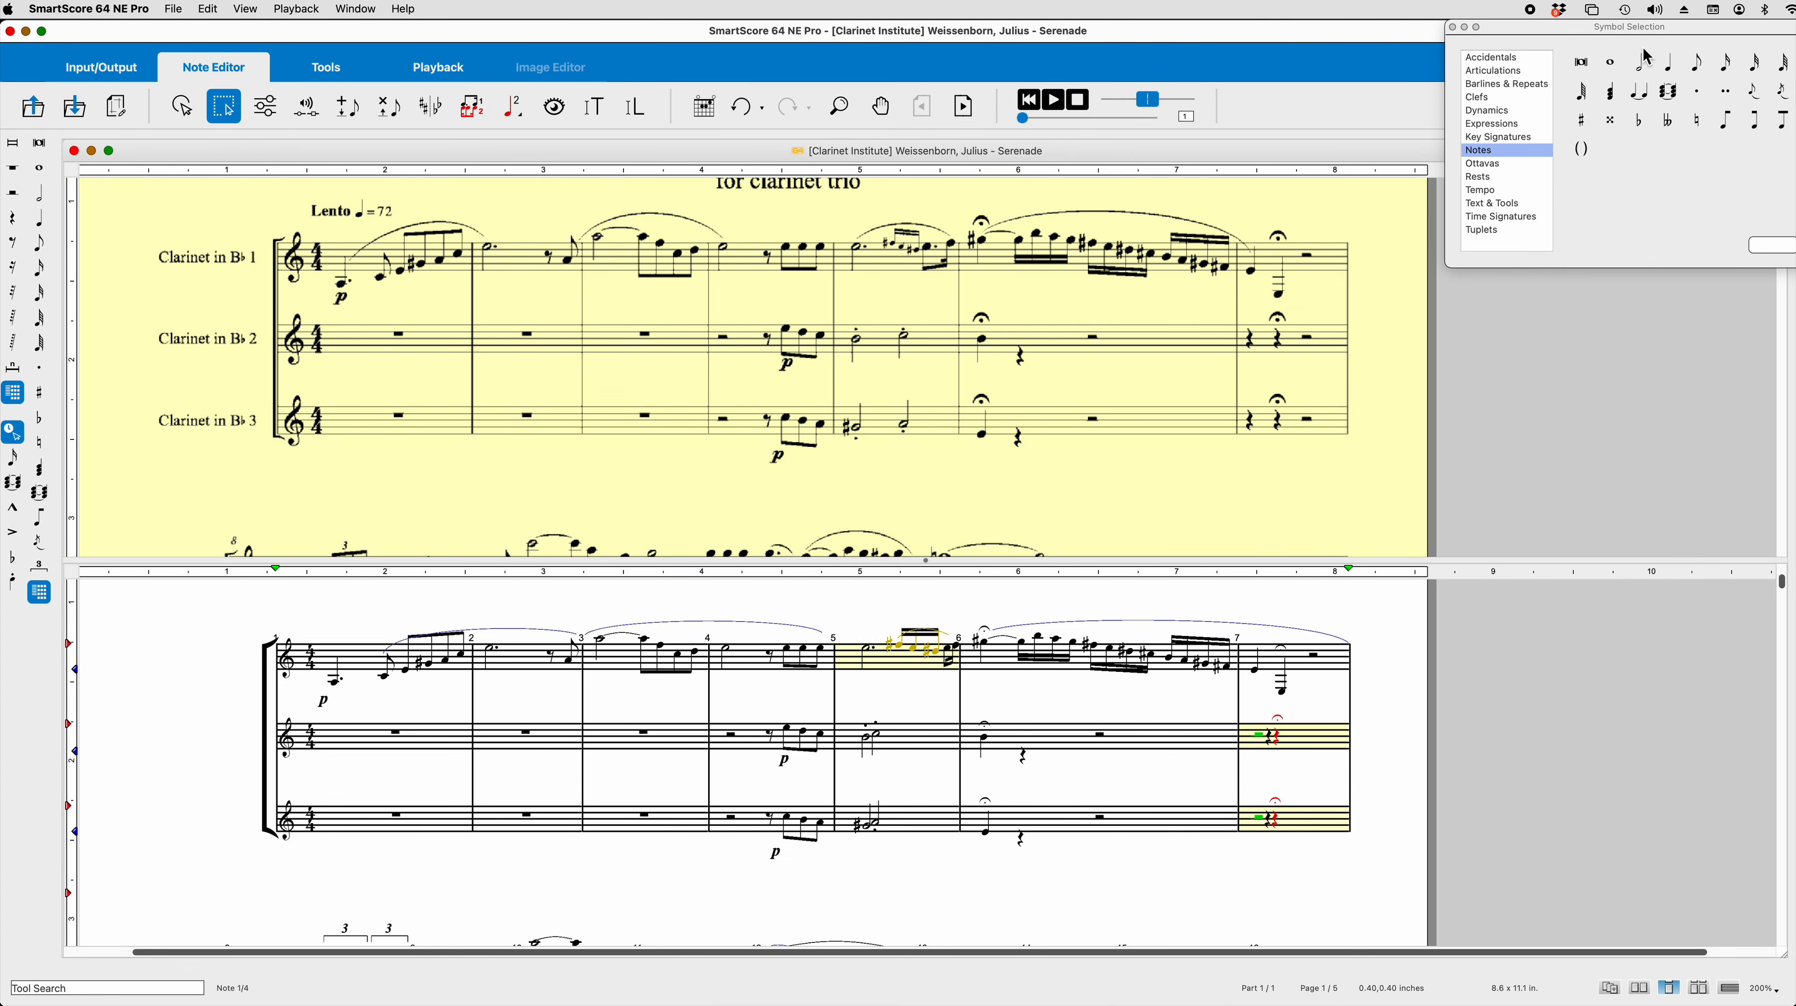
pyautogui.moveTo(1639, 27); pyautogui.dragTo(1530, 27)
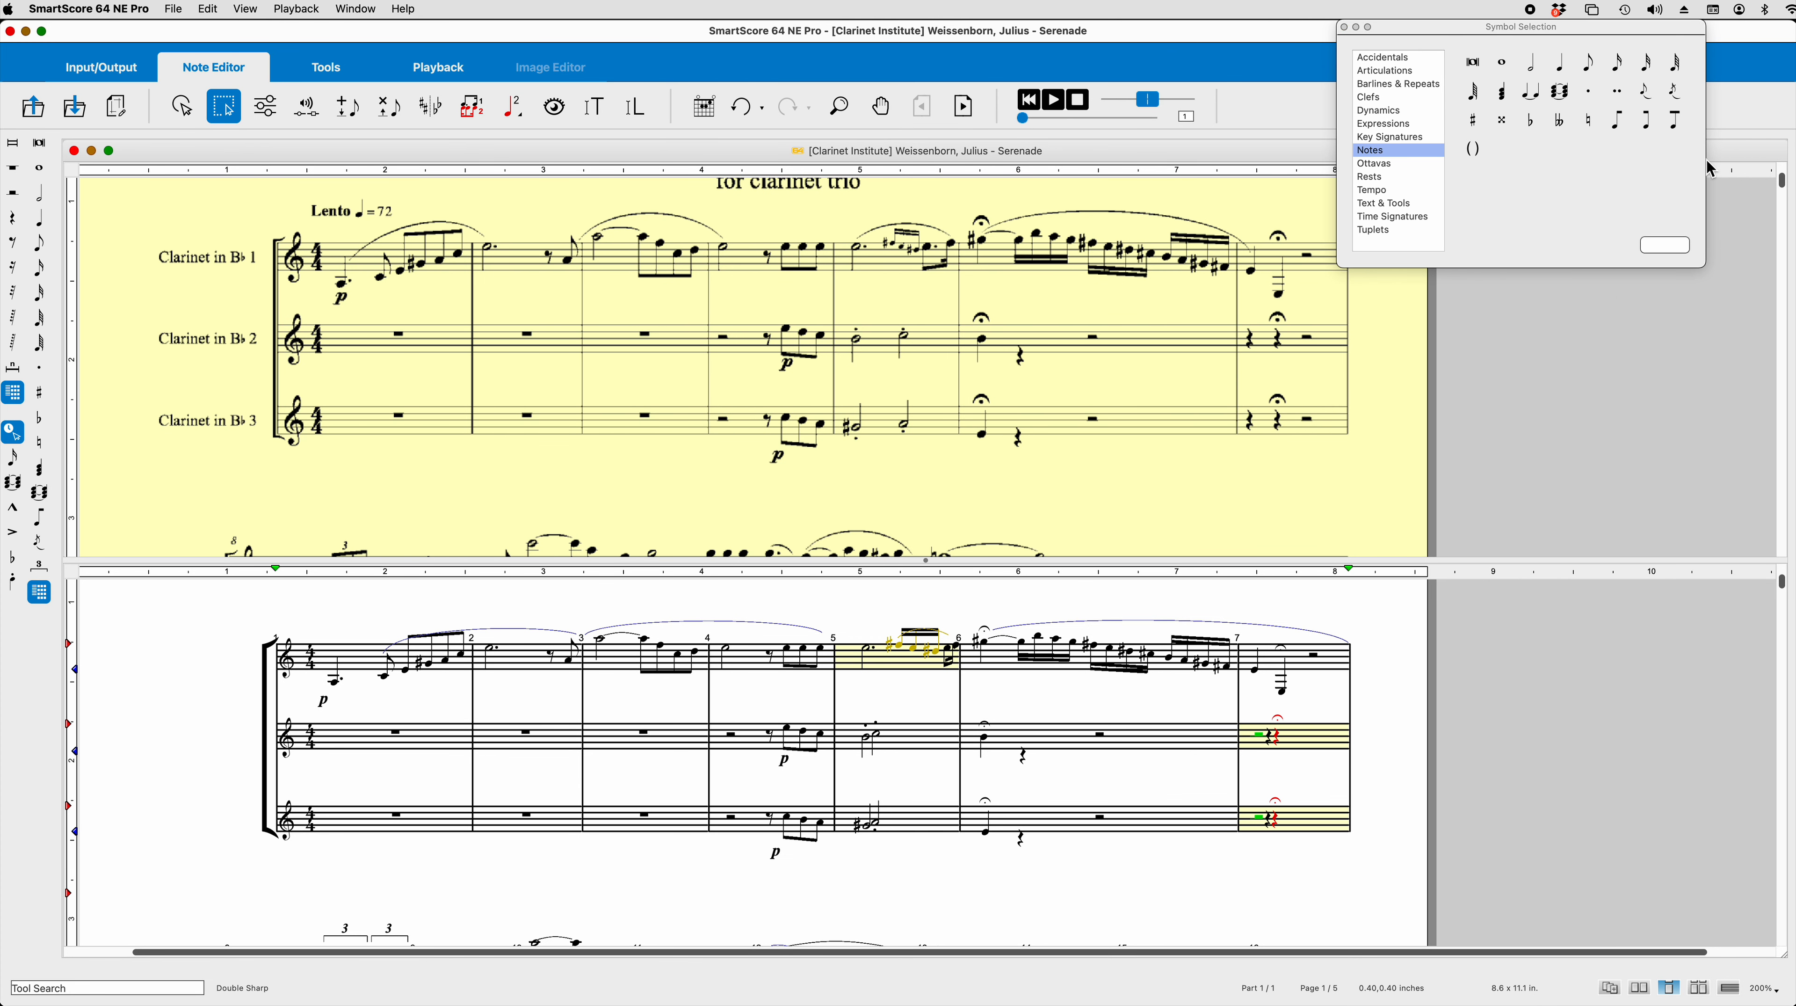
pyautogui.click(1620, 65)
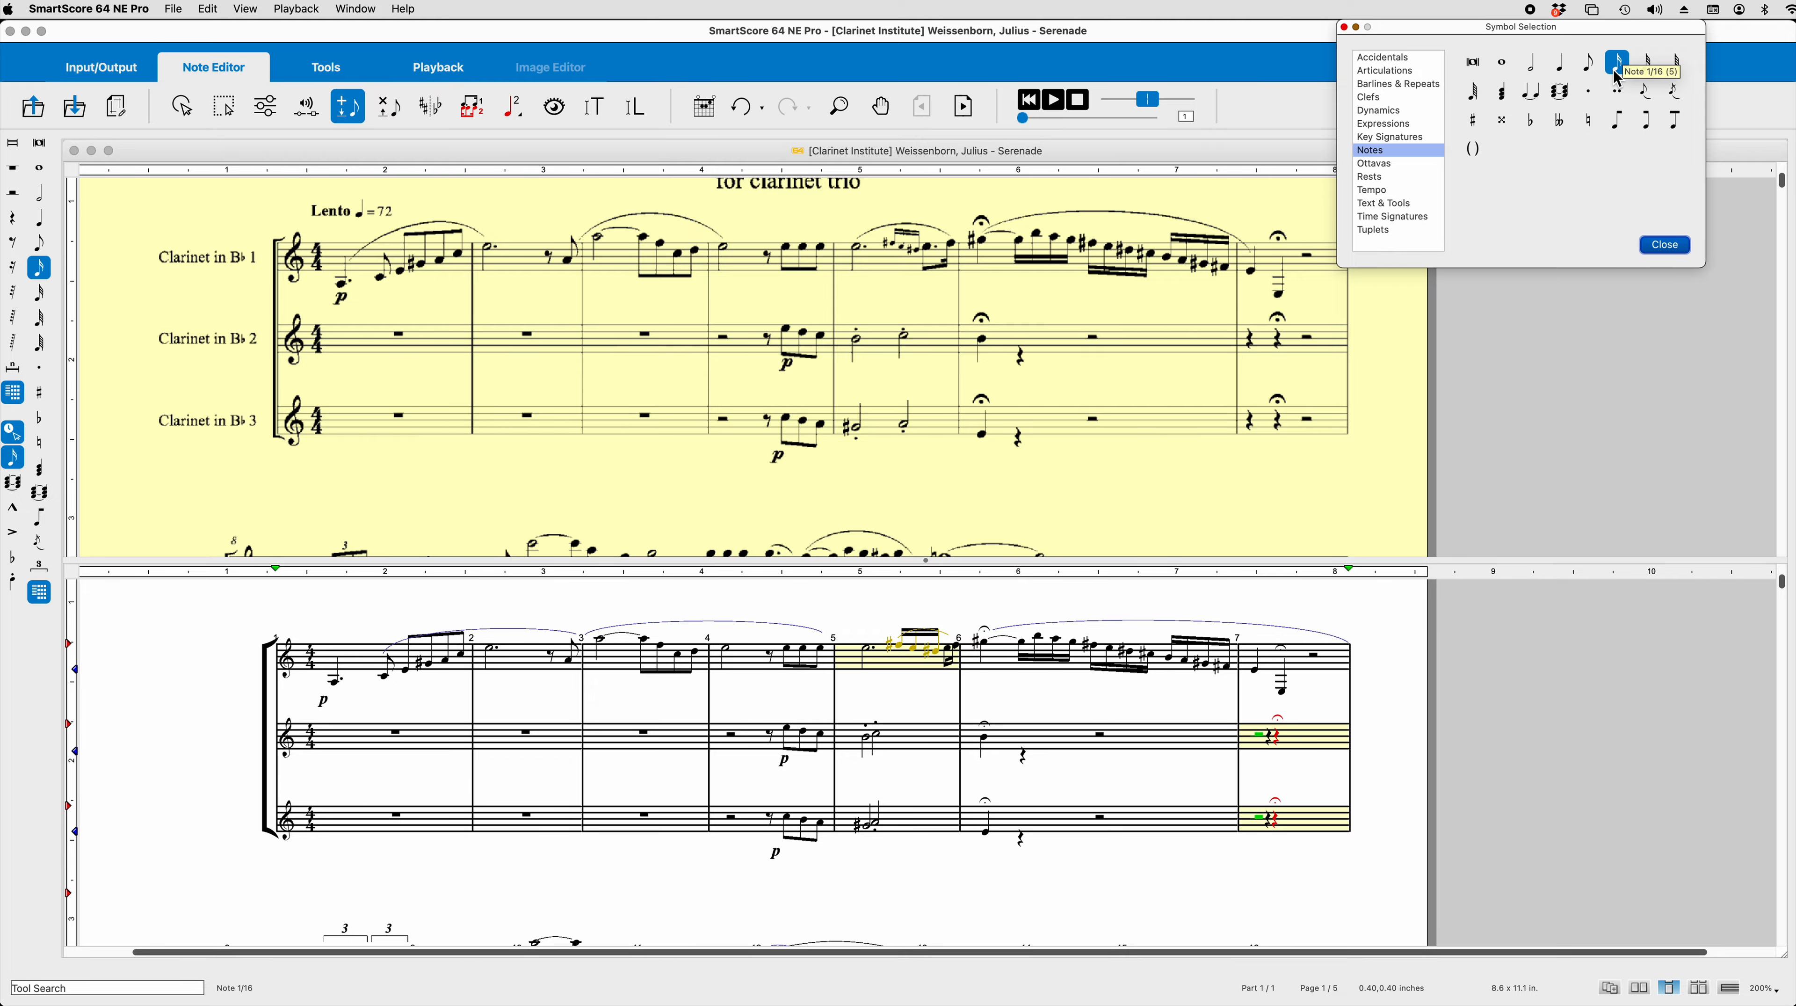
pyautogui.click(1659, 99)
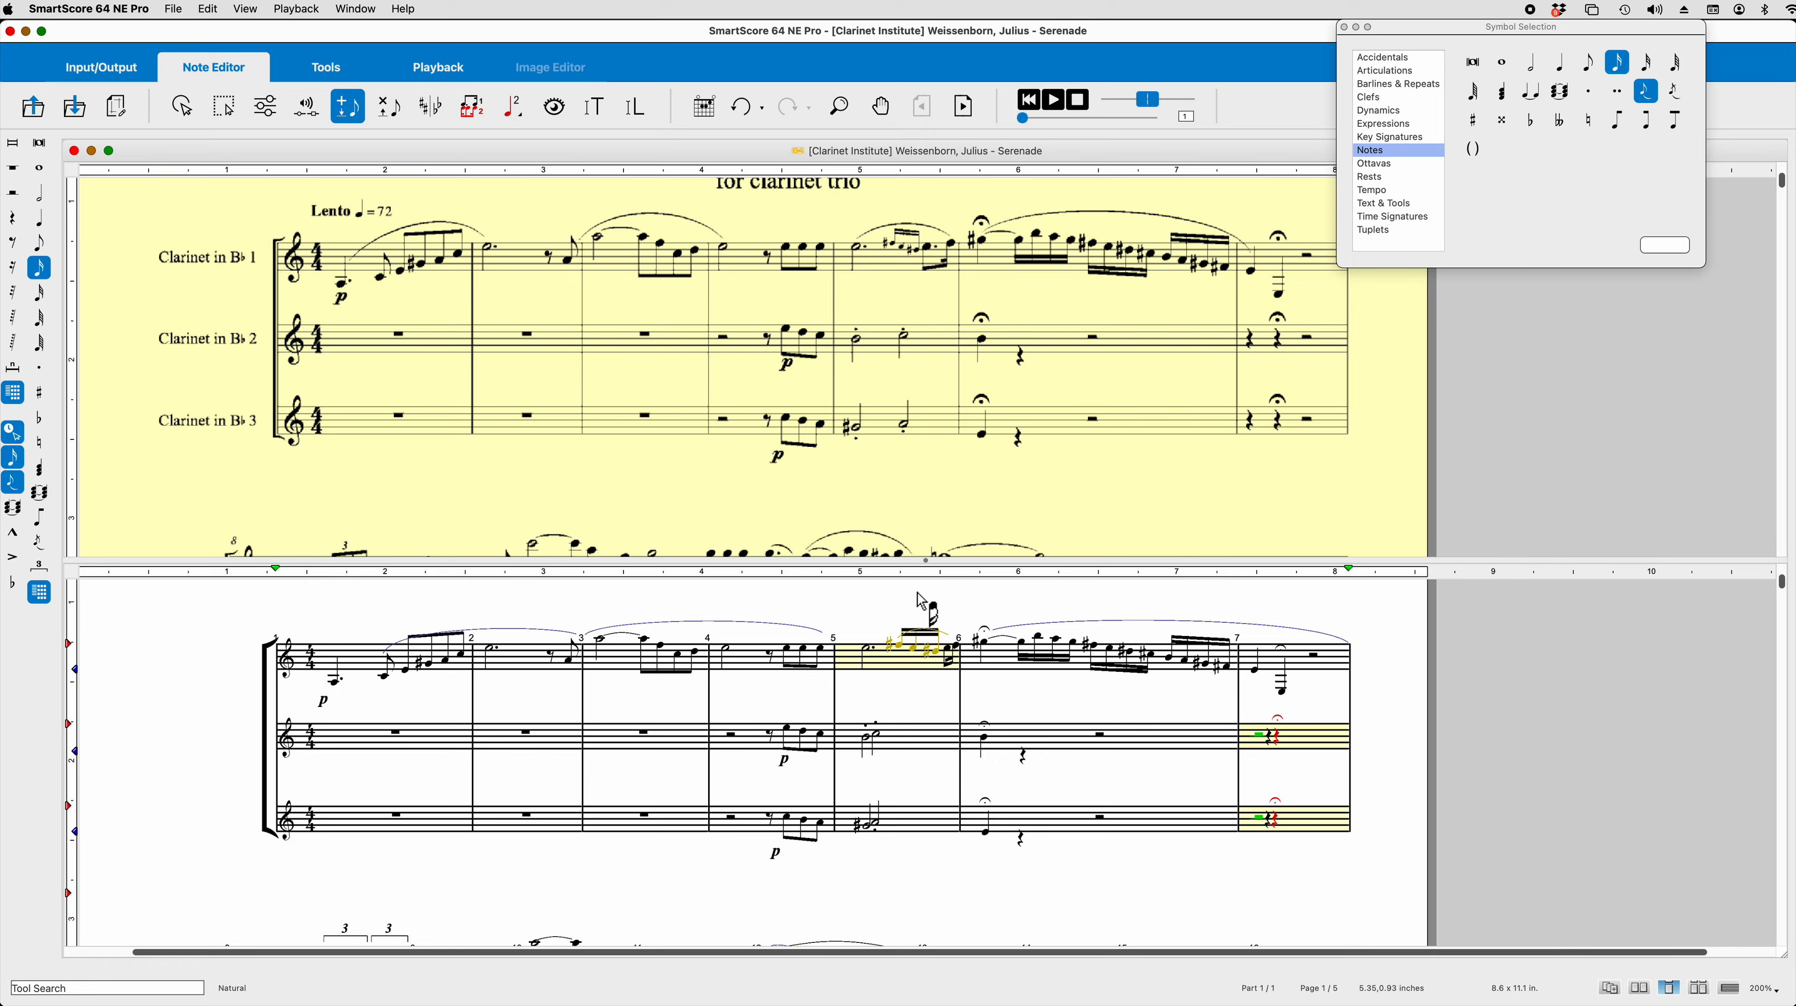
pyautogui.click(899, 646)
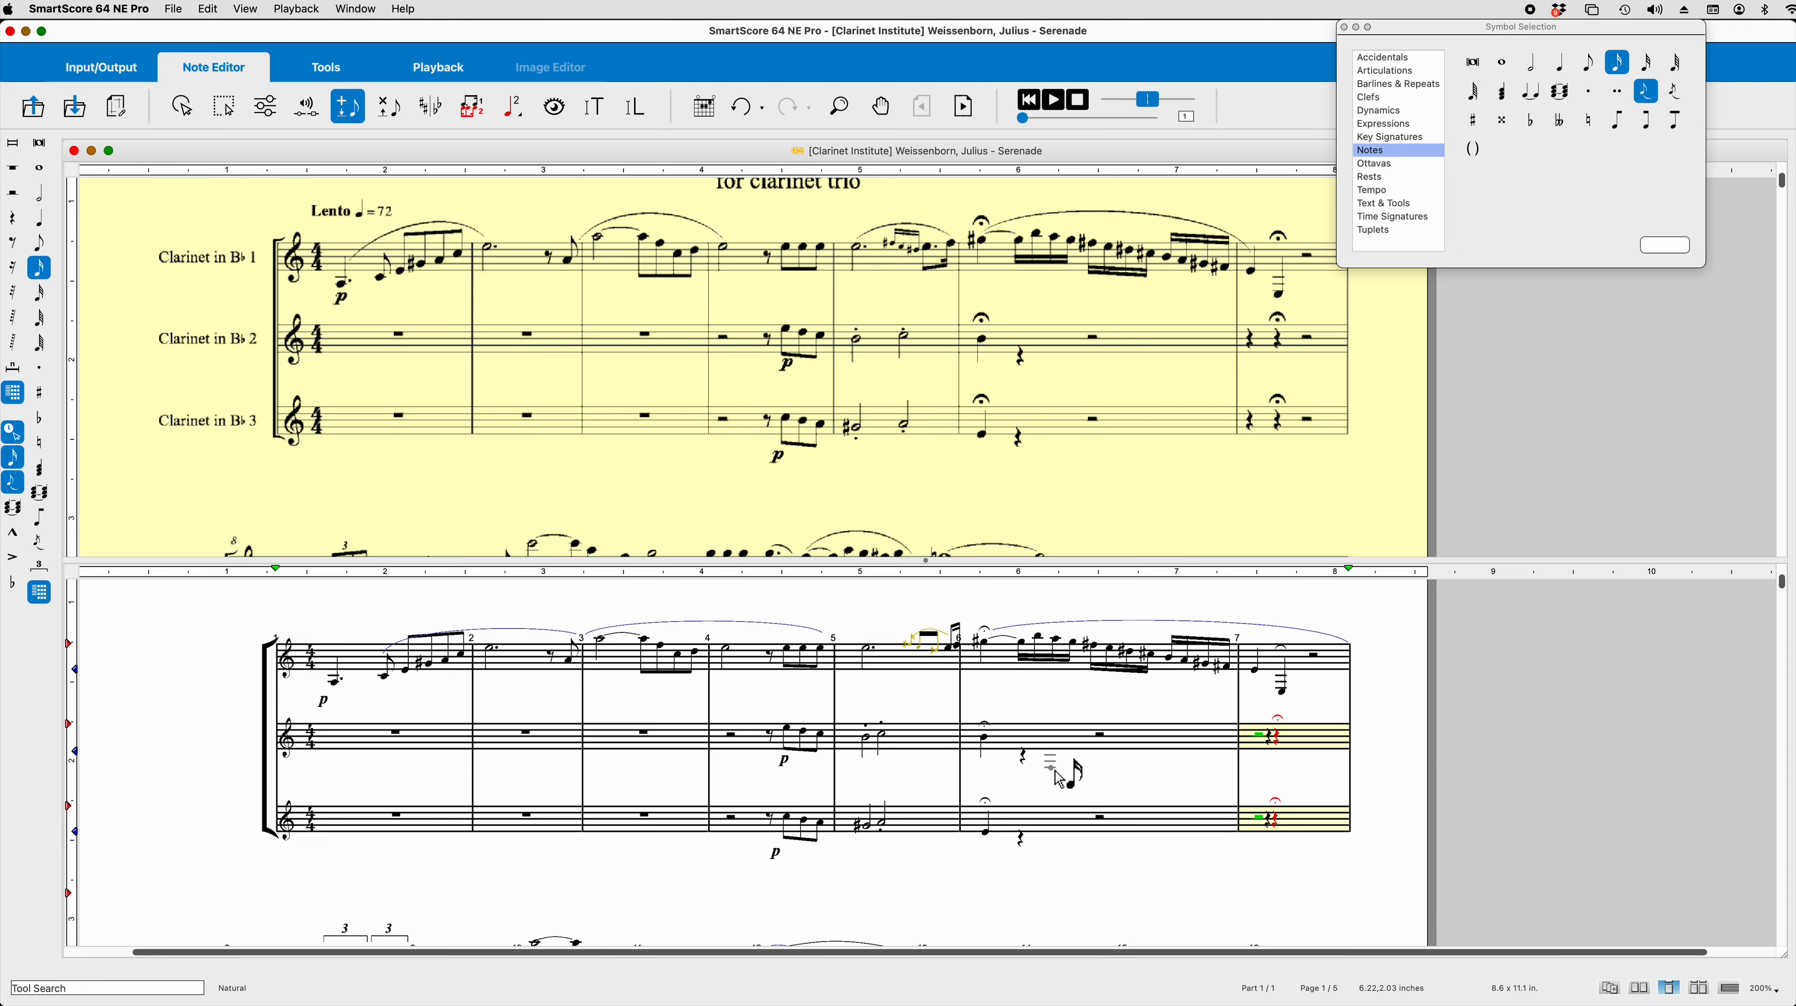
pyautogui.press('Escape')
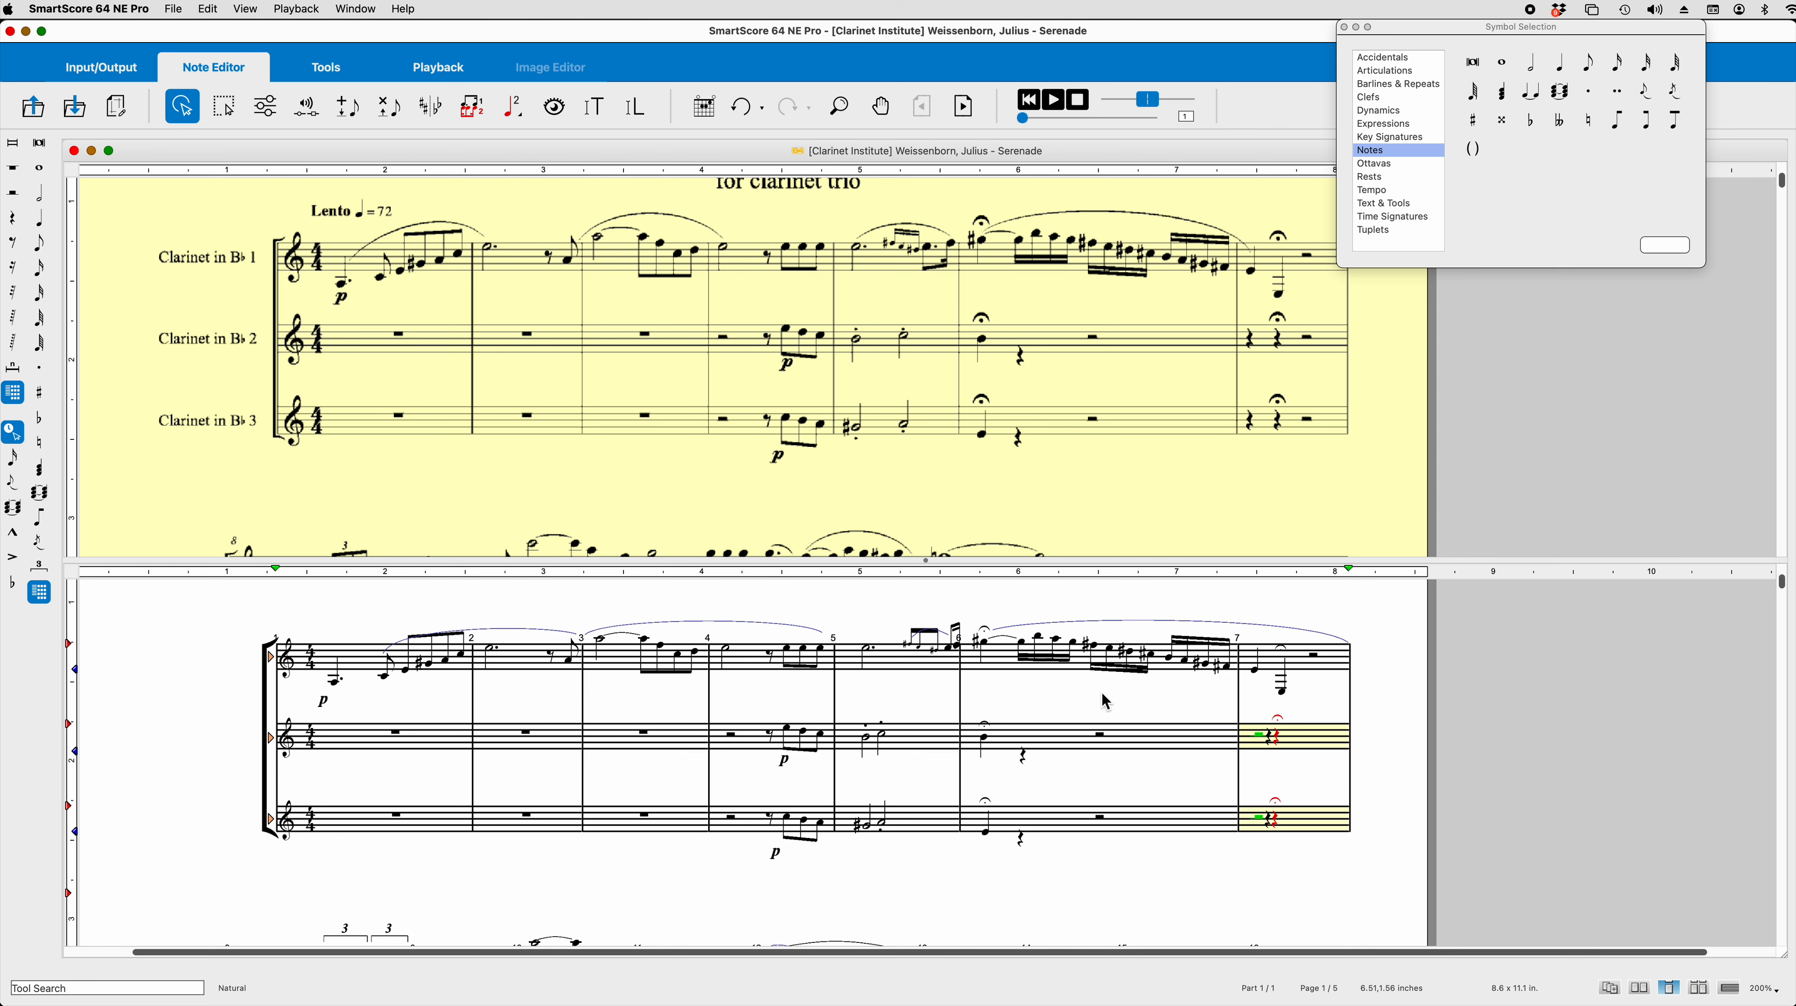
pyautogui.press('Escape')
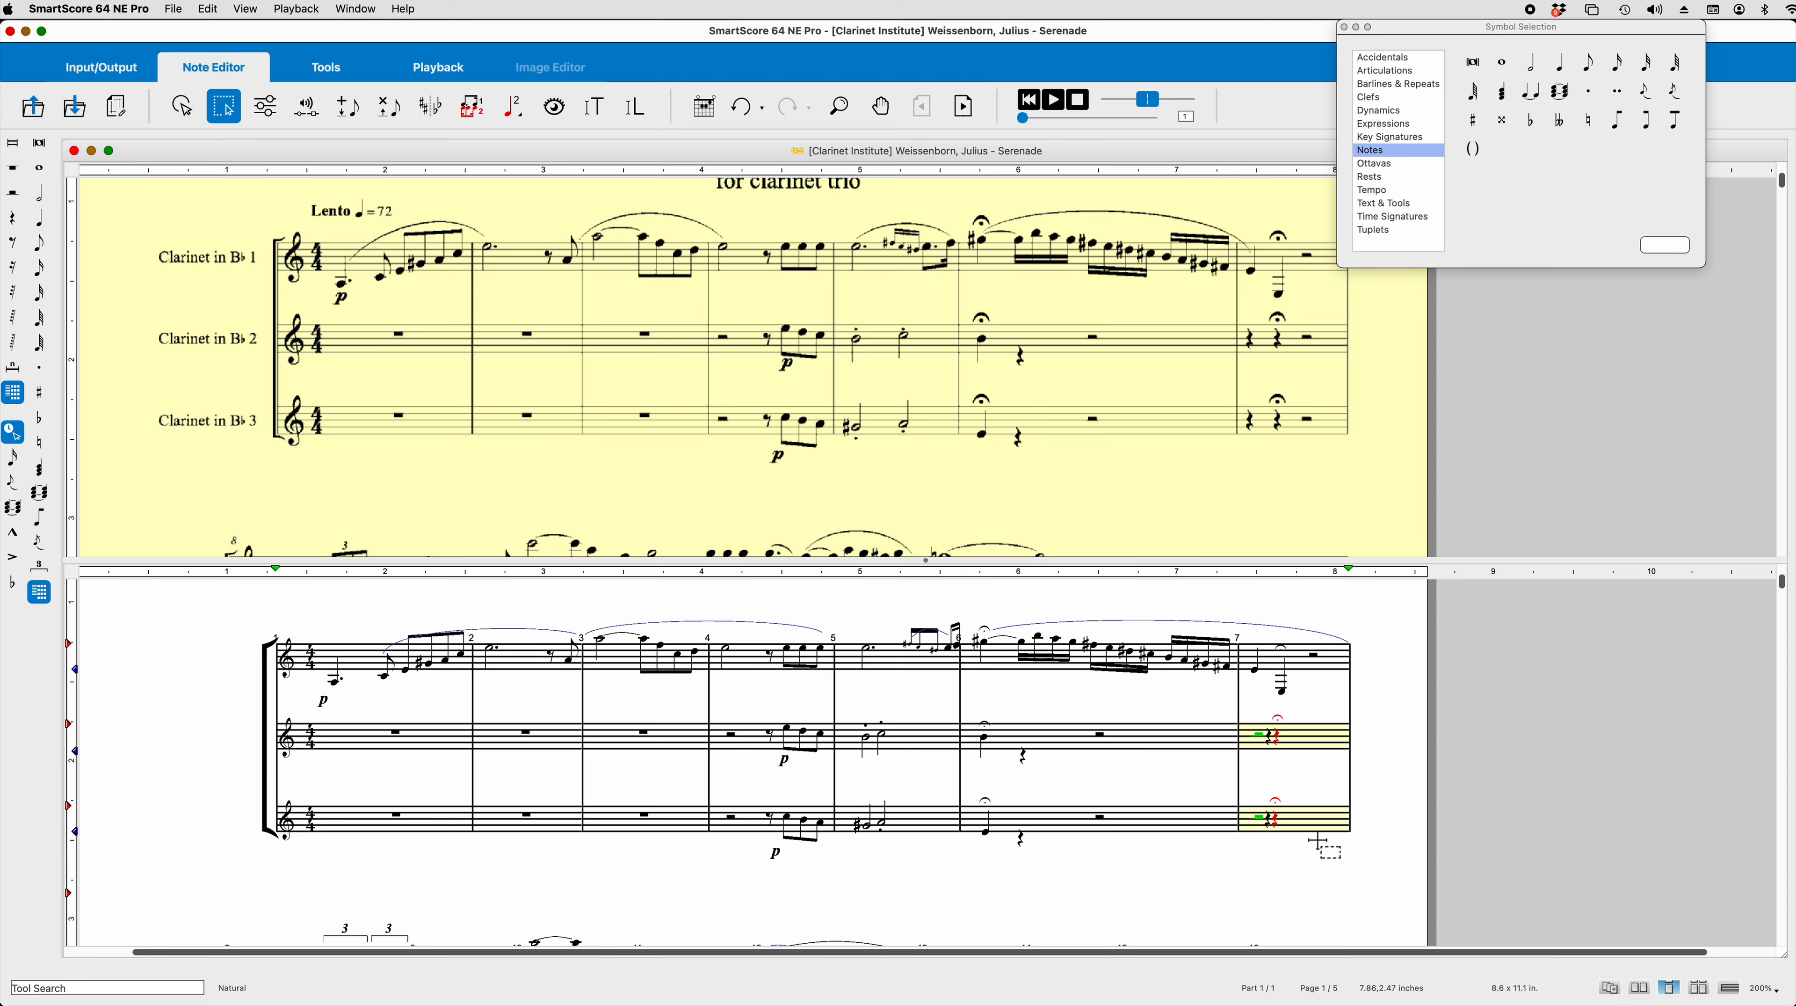
# Step: Delete the misrecognized extra symbols in measure 7 of the Clarinet 2 and Clarinet 3 staves
pyautogui.press('`')
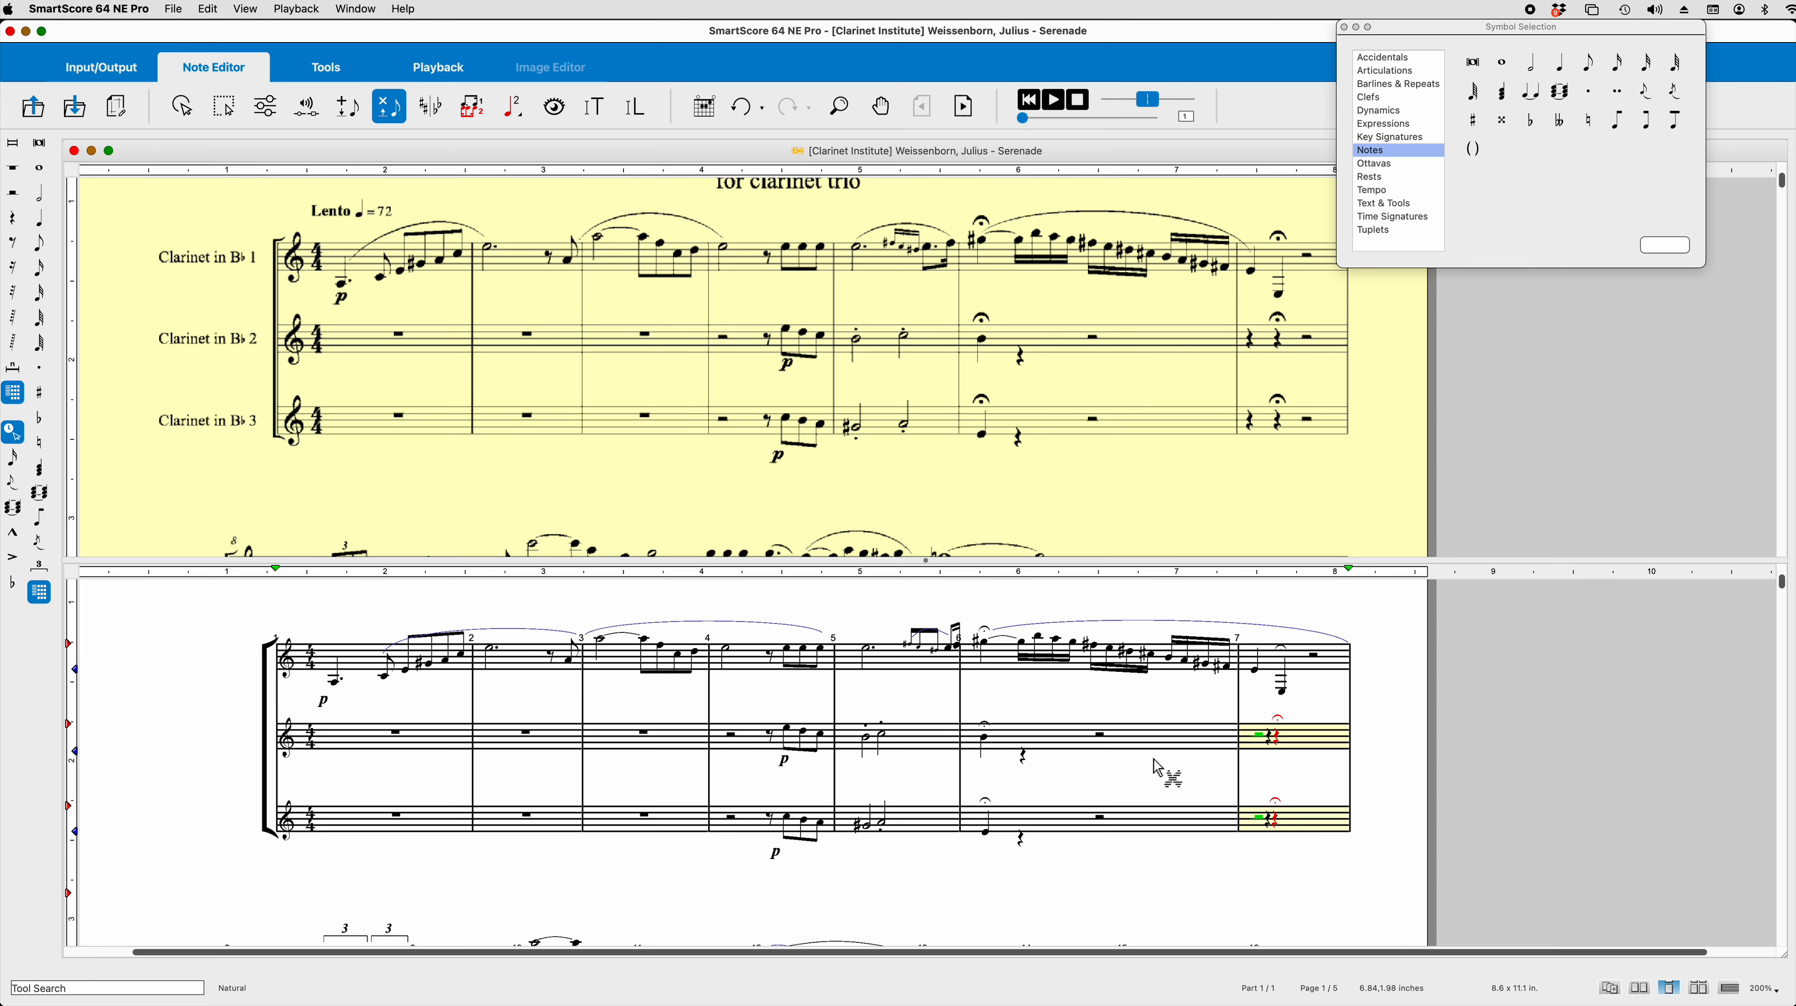
pyautogui.click(1258, 735)
pyautogui.click(1263, 816)
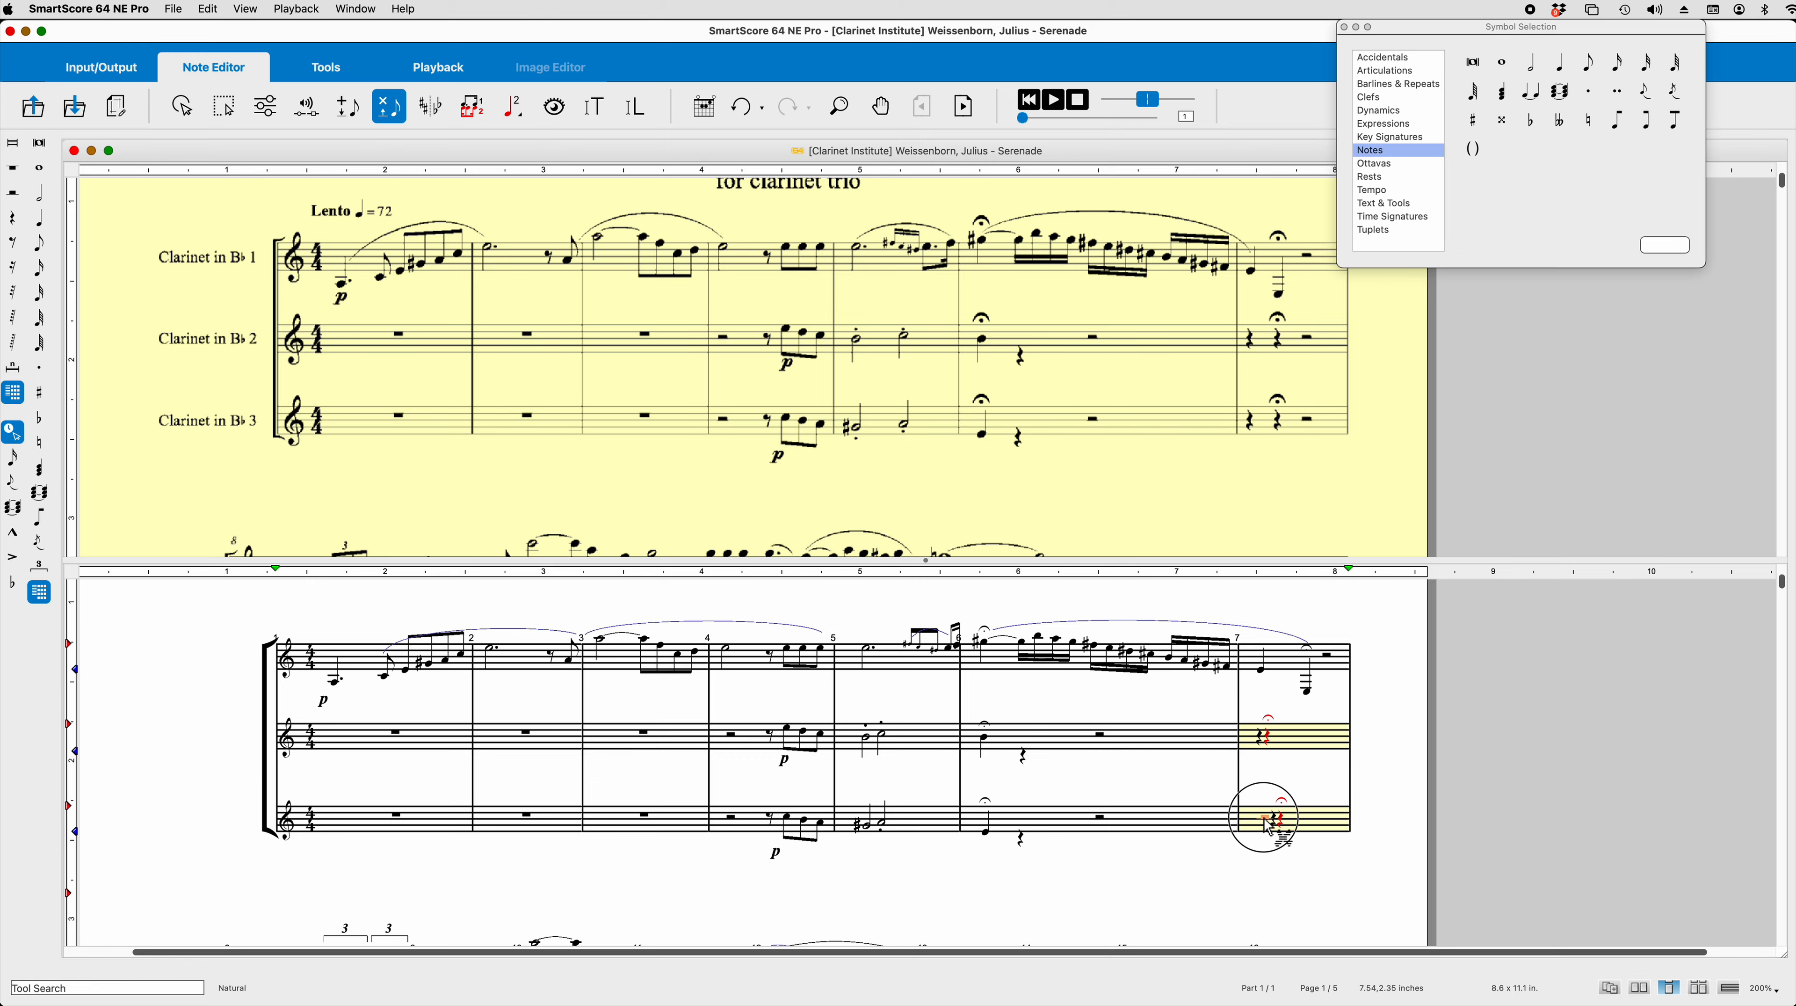
pyautogui.click(1261, 740)
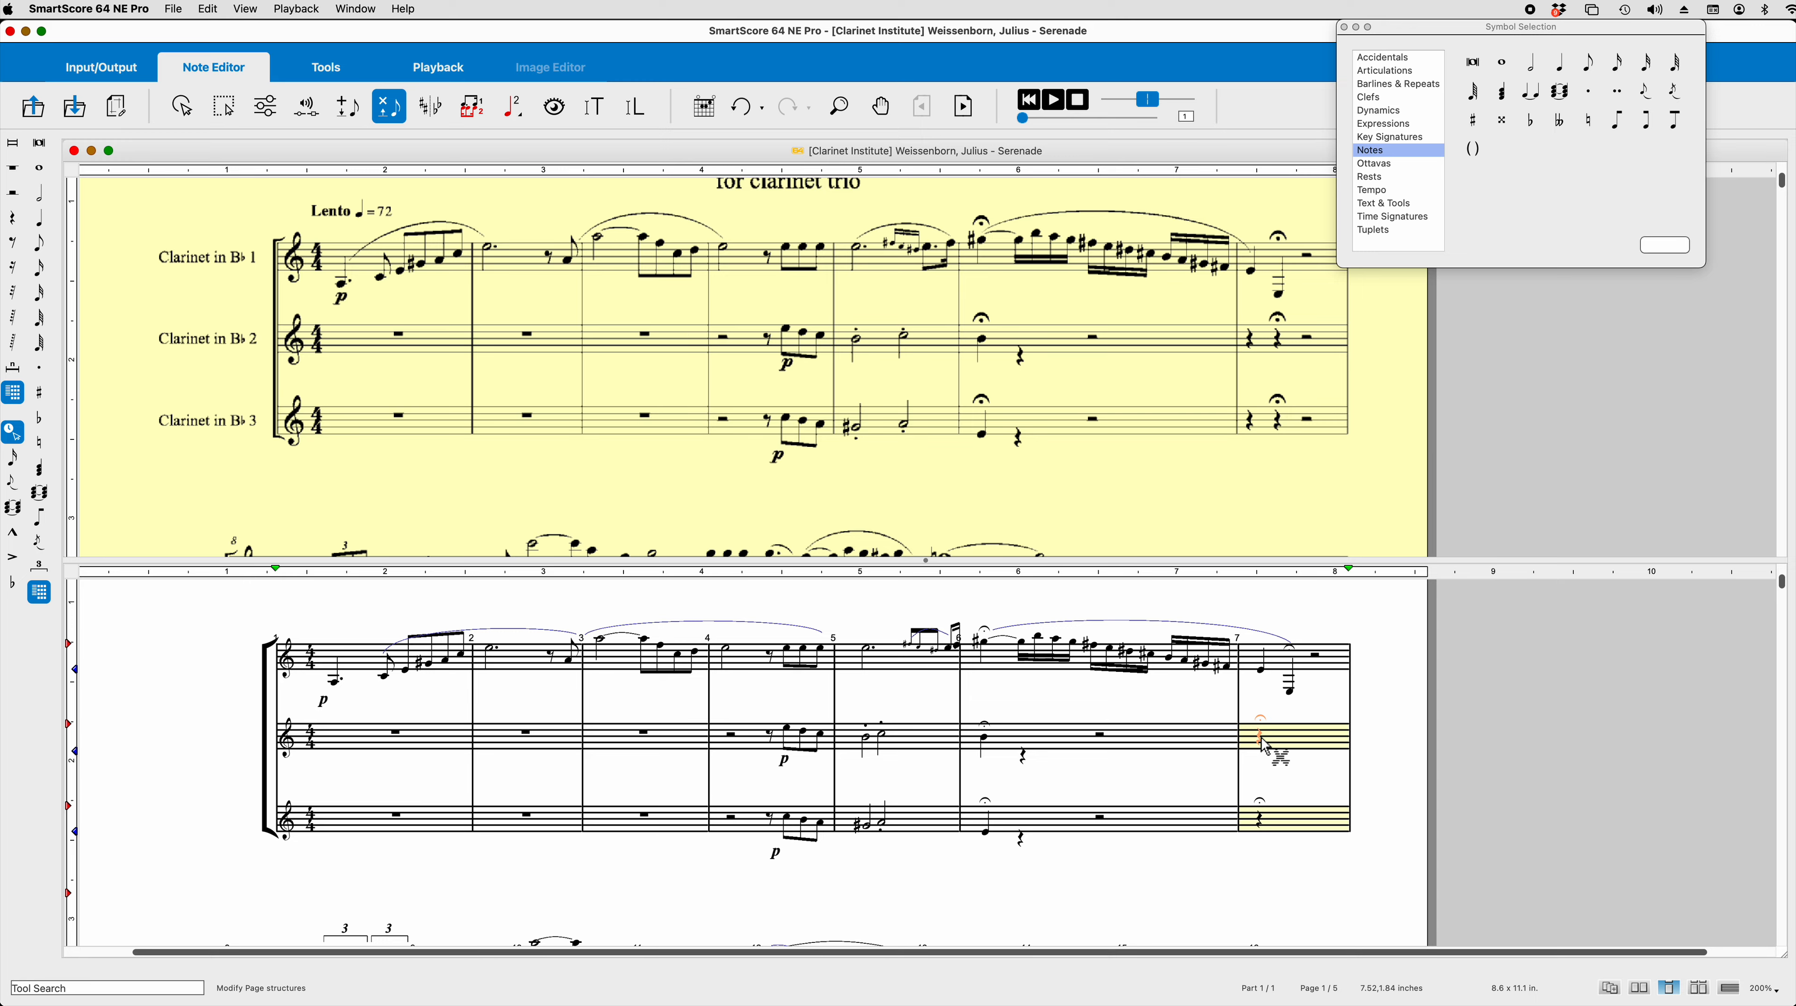
# Step: Insert a quarter rest and a half rest in measure 7 of both the Clarinet 2 and Clarinet 3 staves
pyautogui.press('g')
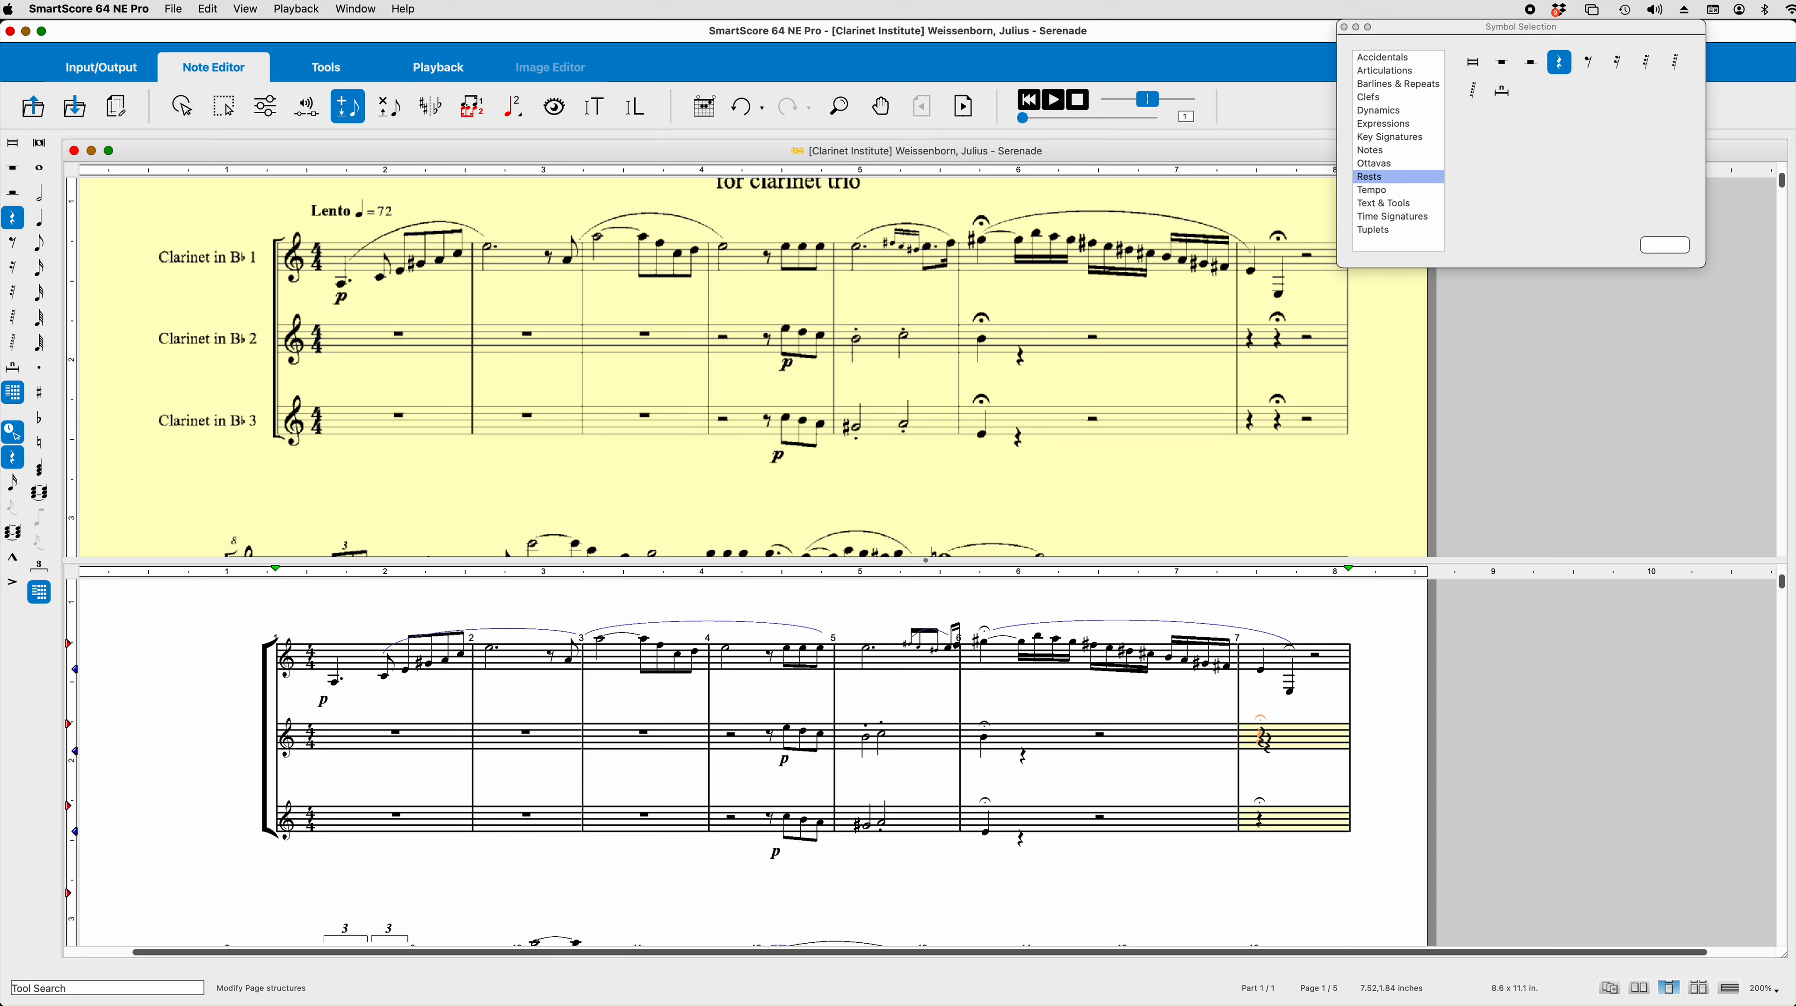
pyautogui.click(1257, 742)
pyautogui.click(1255, 818)
pyautogui.click(15, 194)
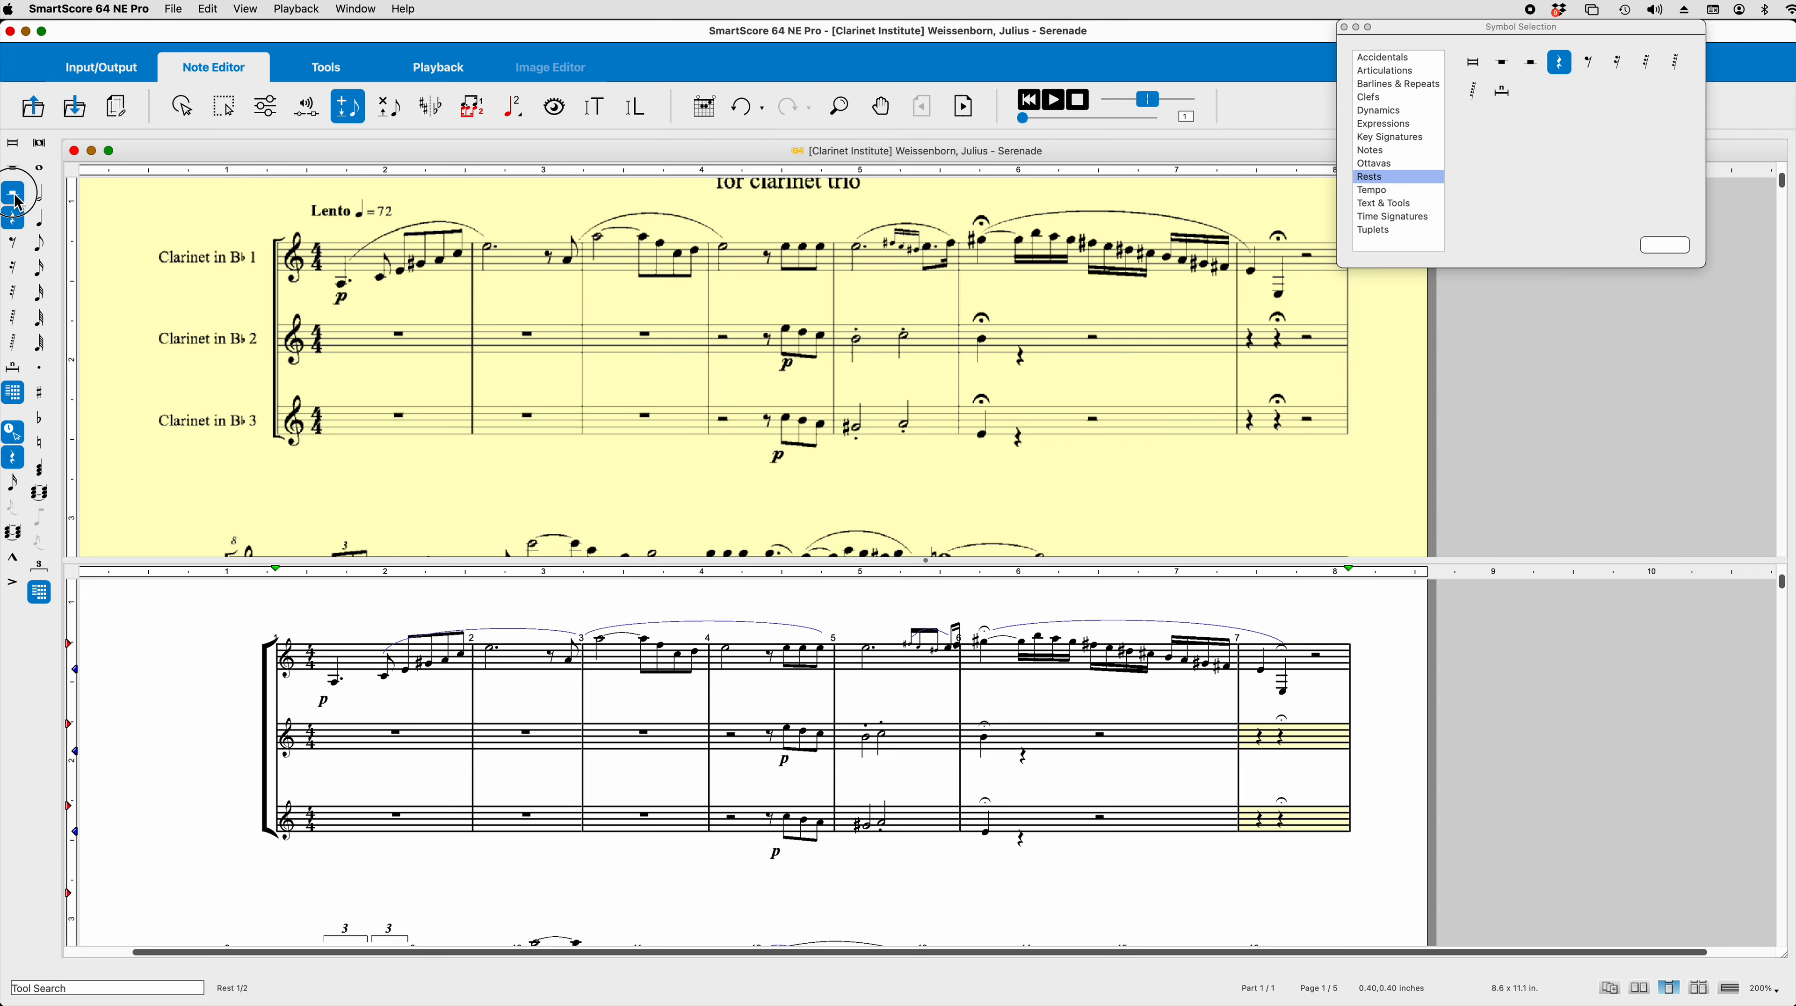
pyautogui.click(1332, 738)
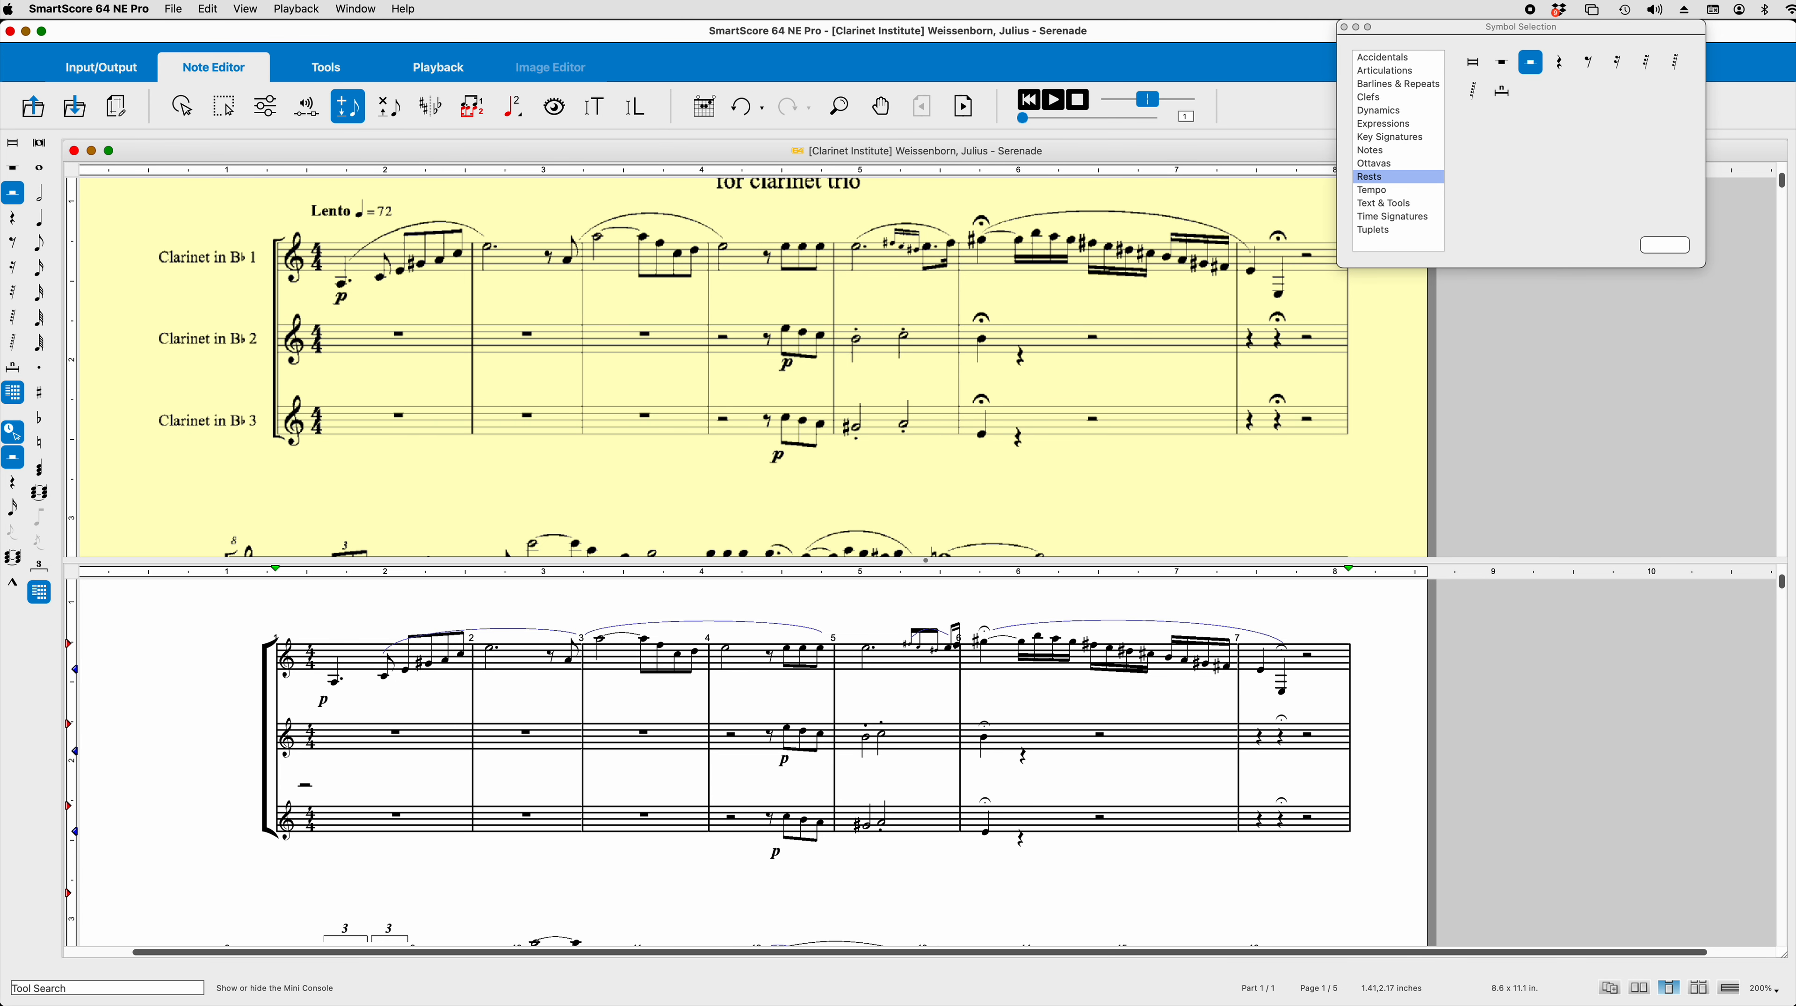
# Step: Display the symbol associations of the Clarinet 1 and Clarinet 2 staves in turn to check which staff the measure 1 dynamic belongs to
pyautogui.press('Escape')
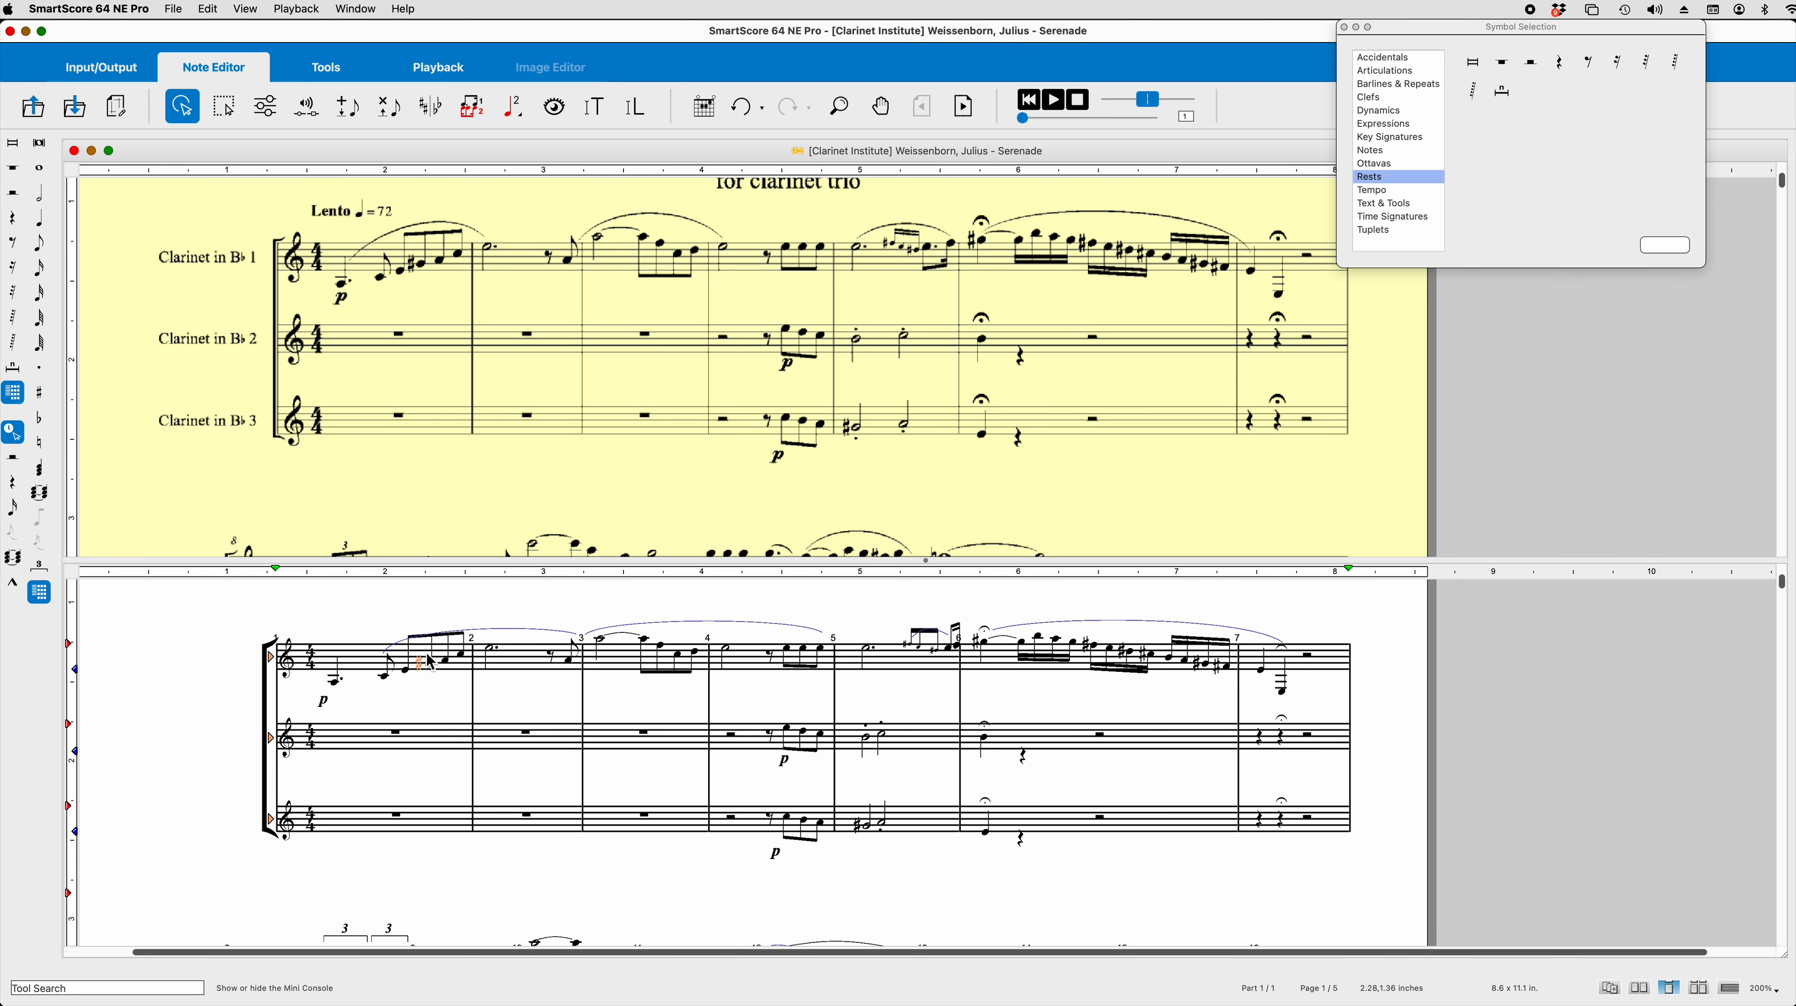
pyautogui.click(364, 666)
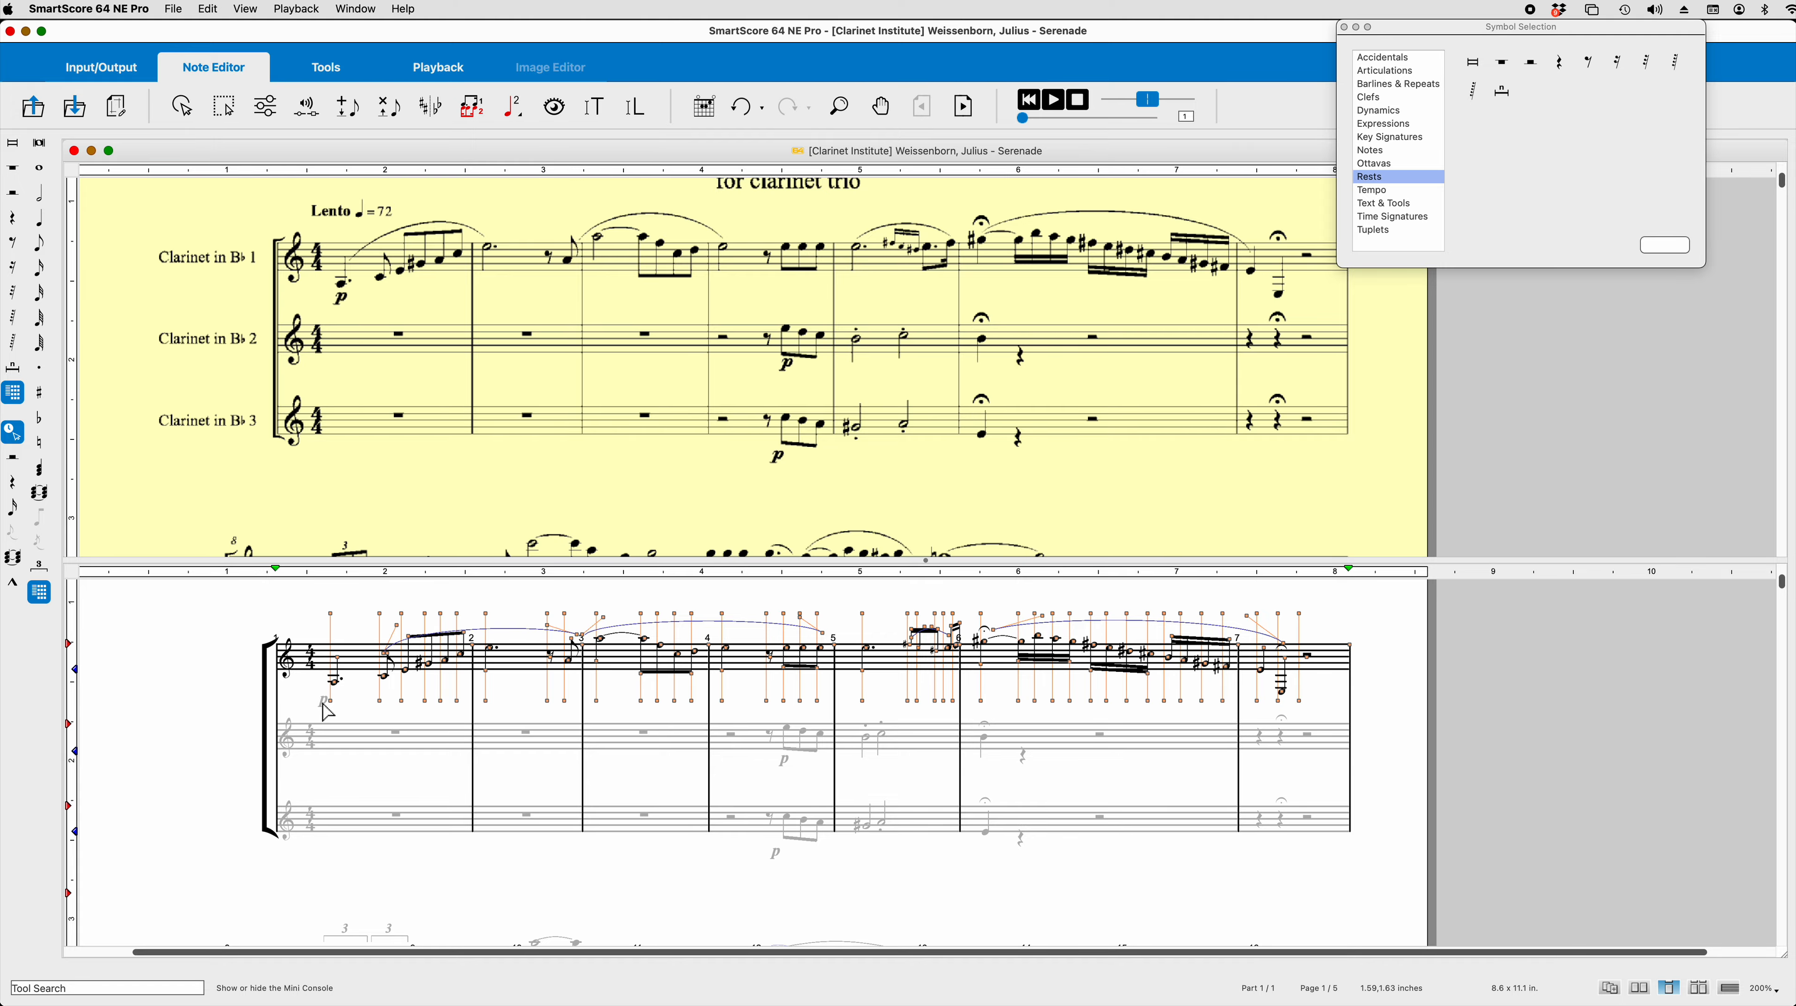
pyautogui.press('Escape')
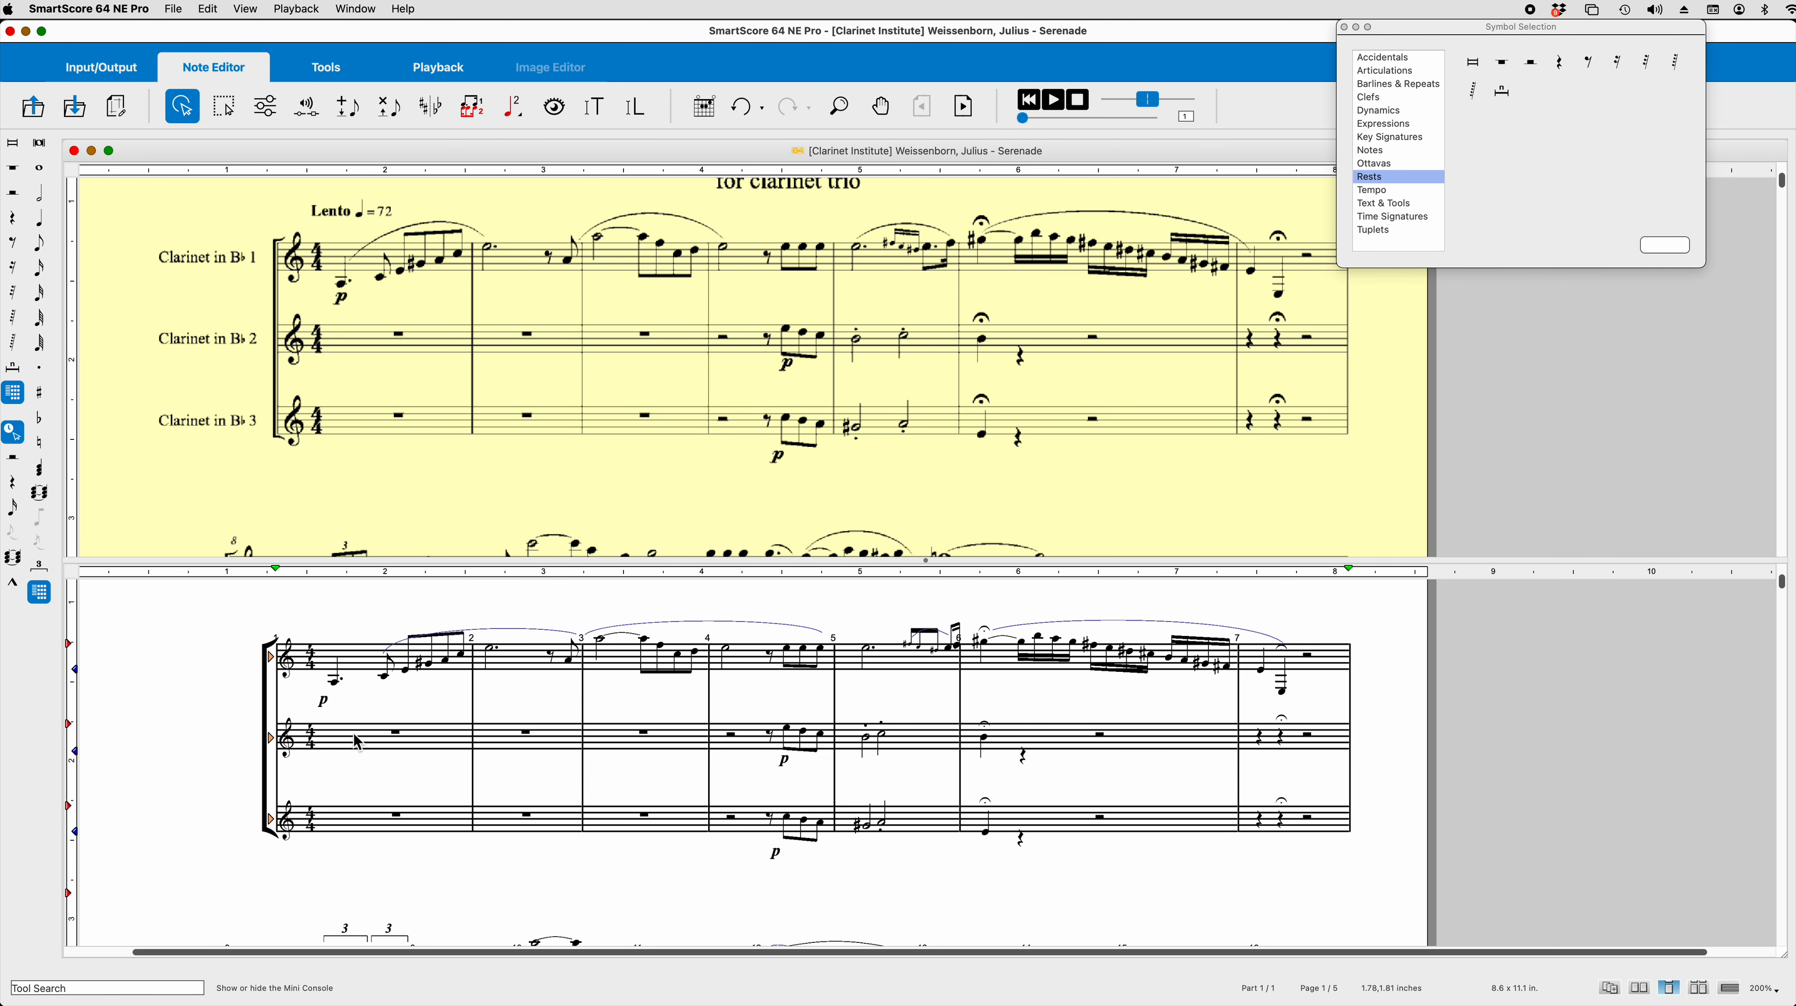
pyautogui.click(358, 742)
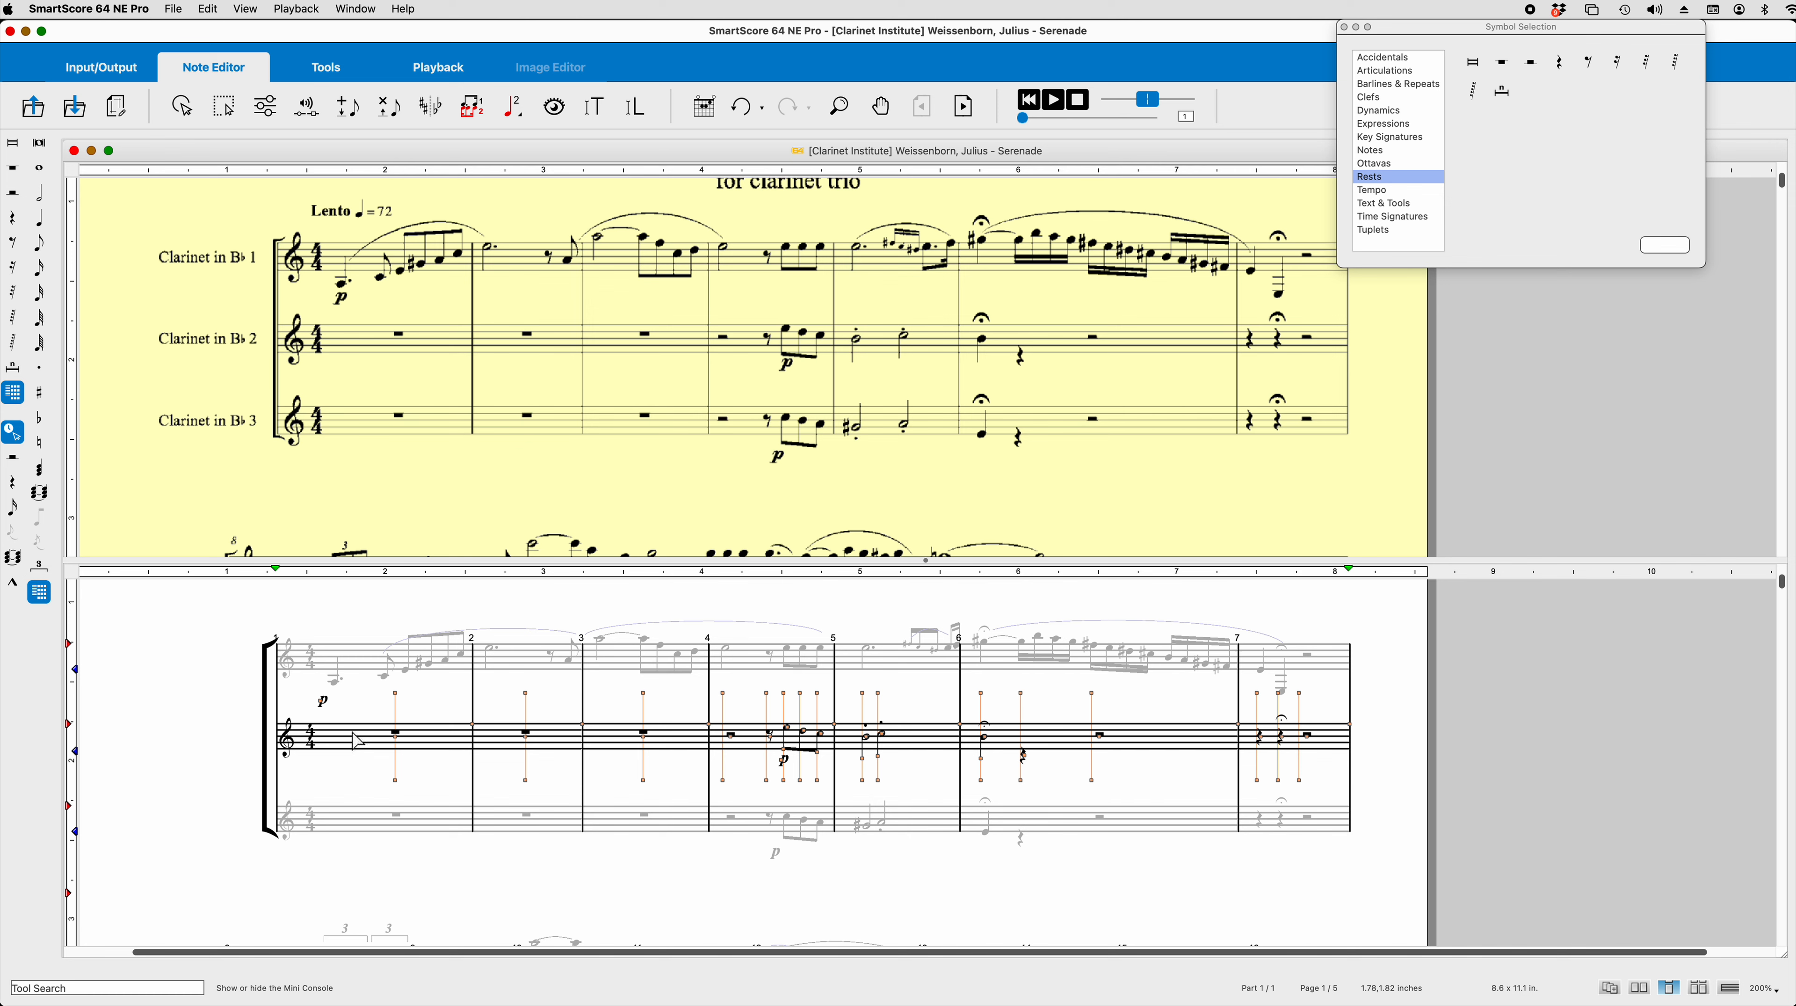
pyautogui.press('Tab')
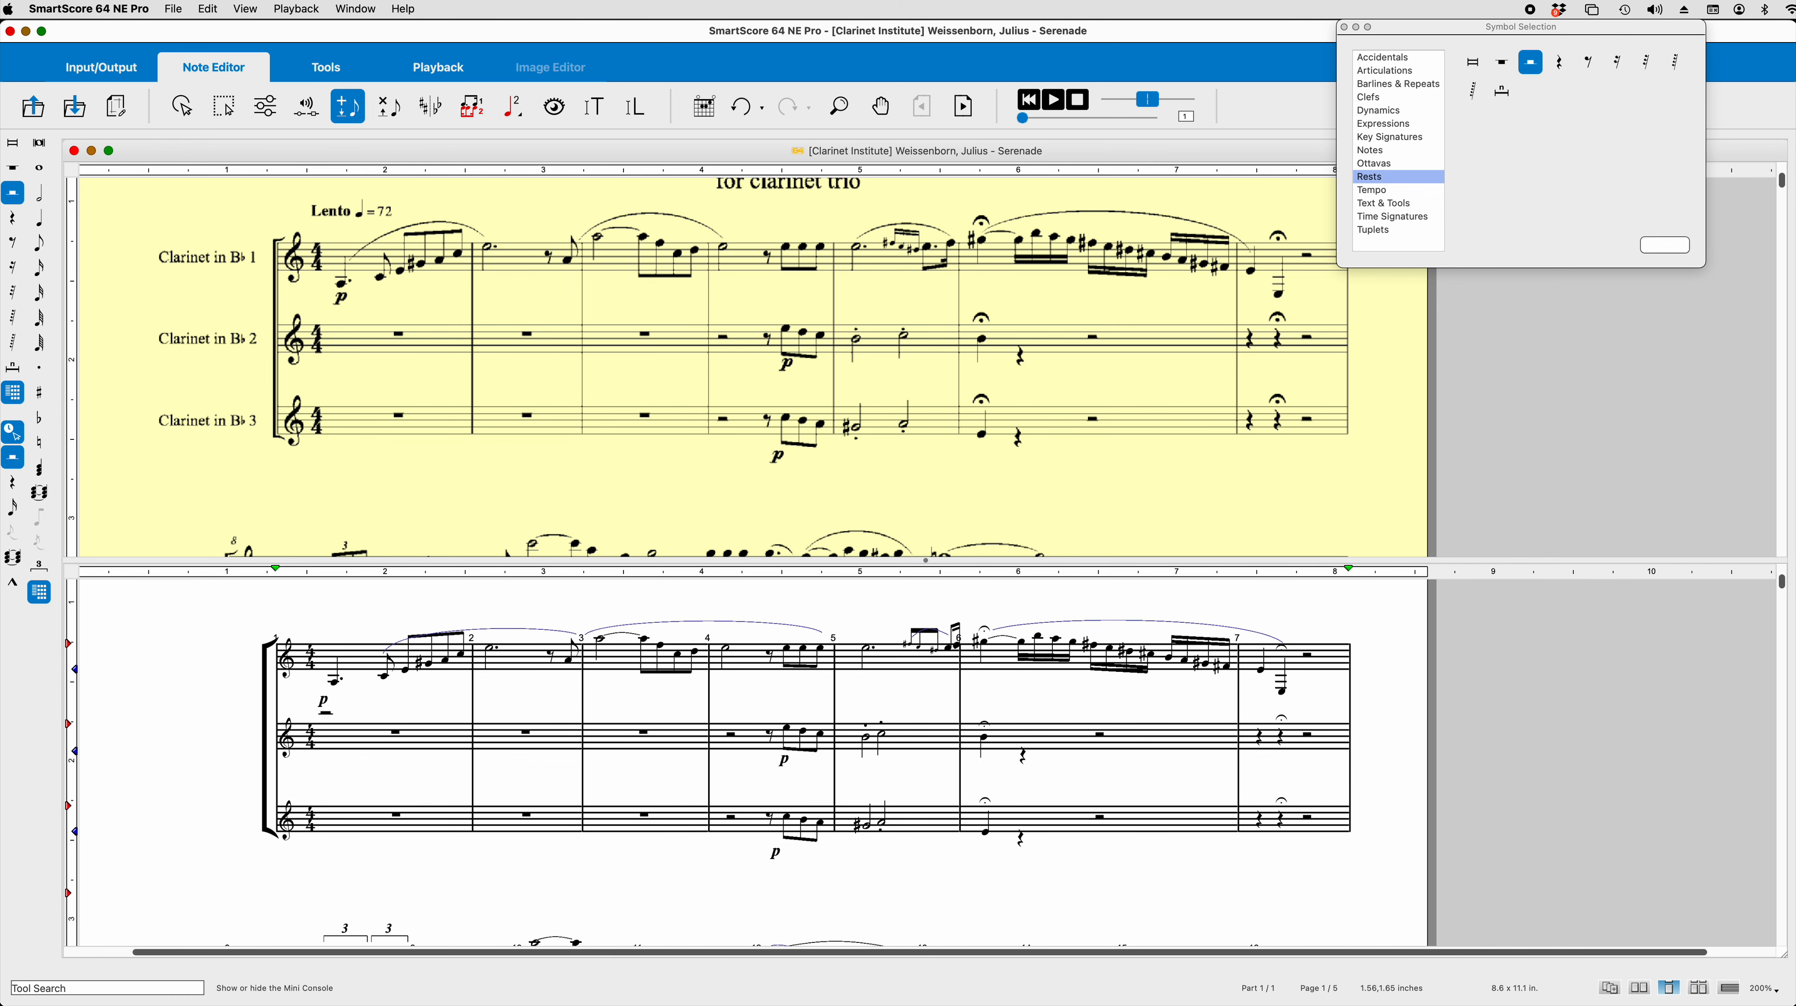
pyautogui.press('Tab')
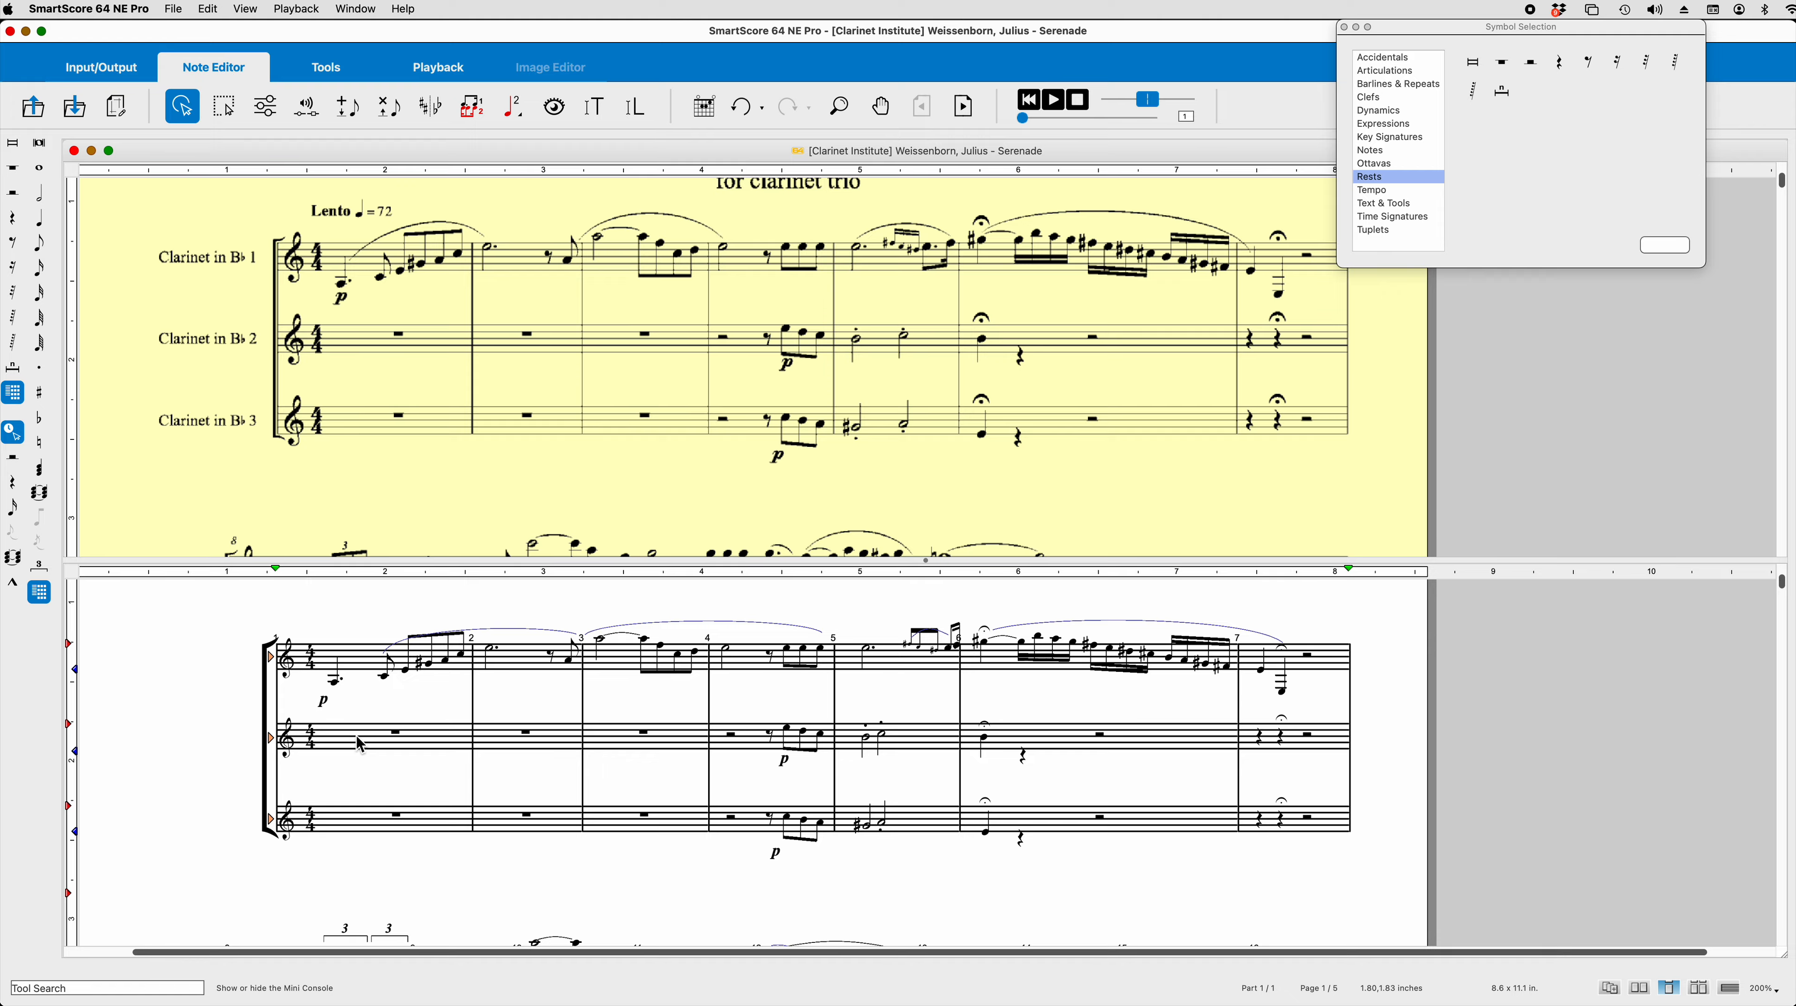
# Step: Delete the p dynamic below Clarinet 1's first note and insert a new p there, closer to the Clarinet 1 staff
pyautogui.click(331, 709)
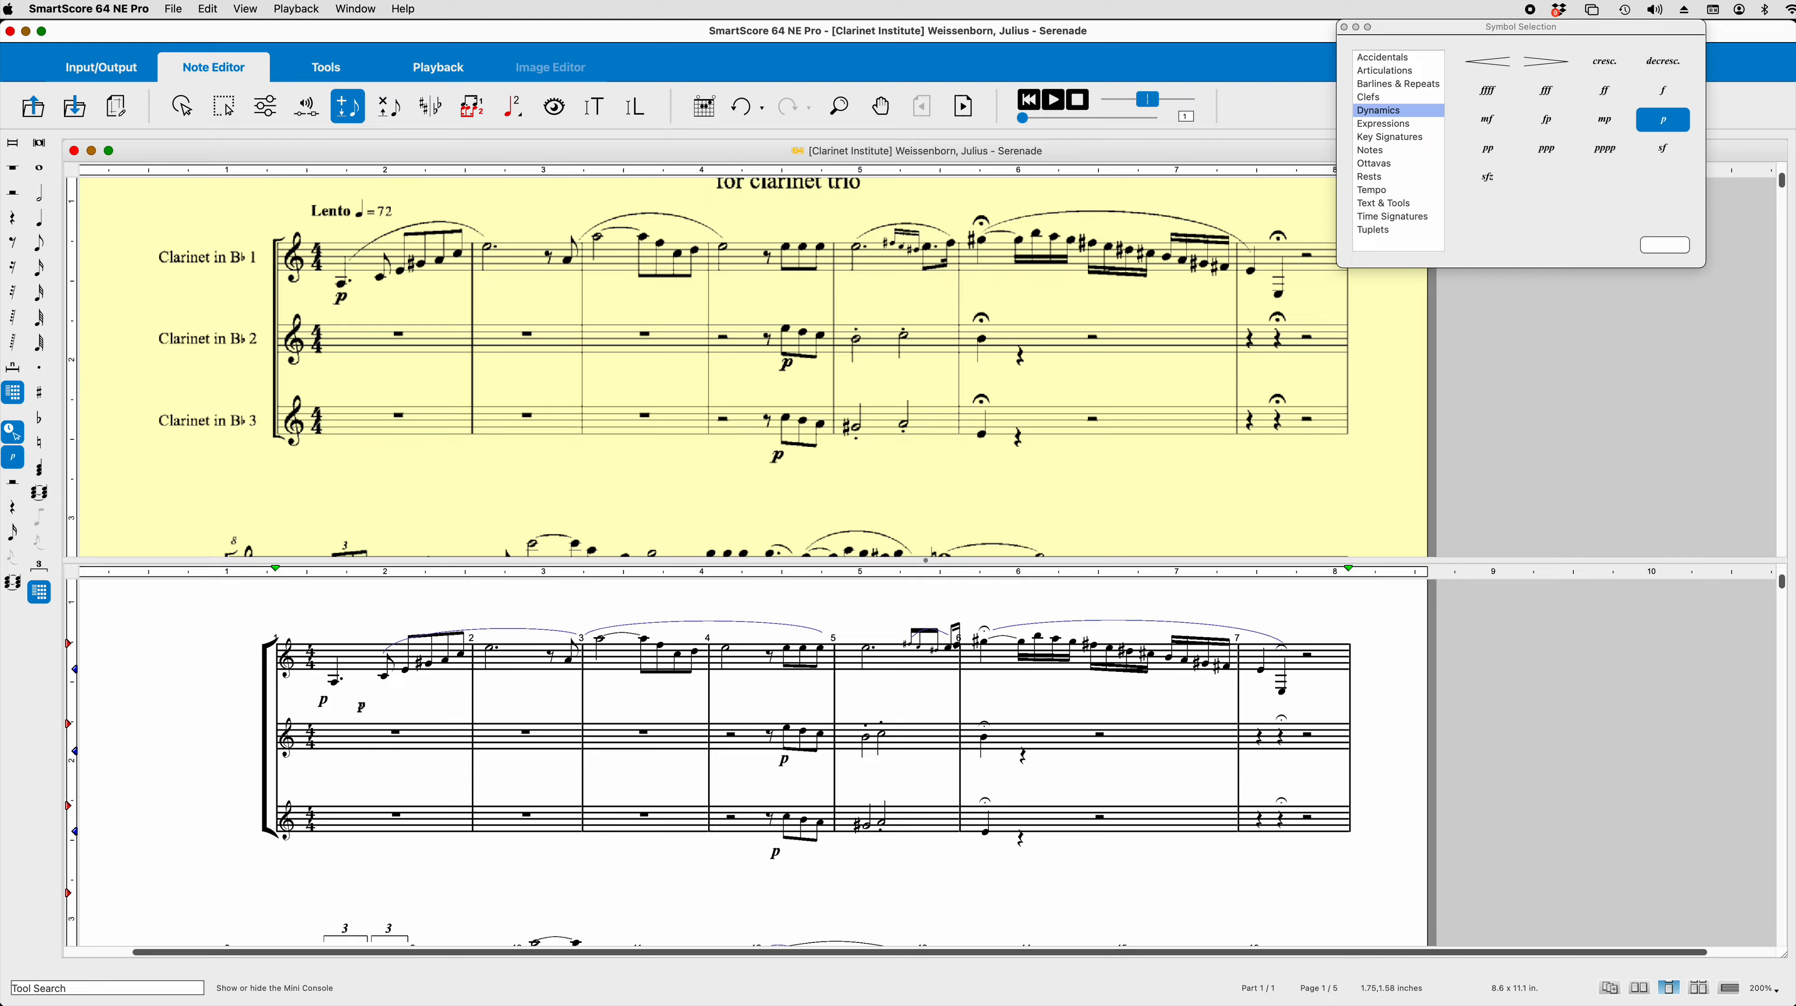
pyautogui.press('`')
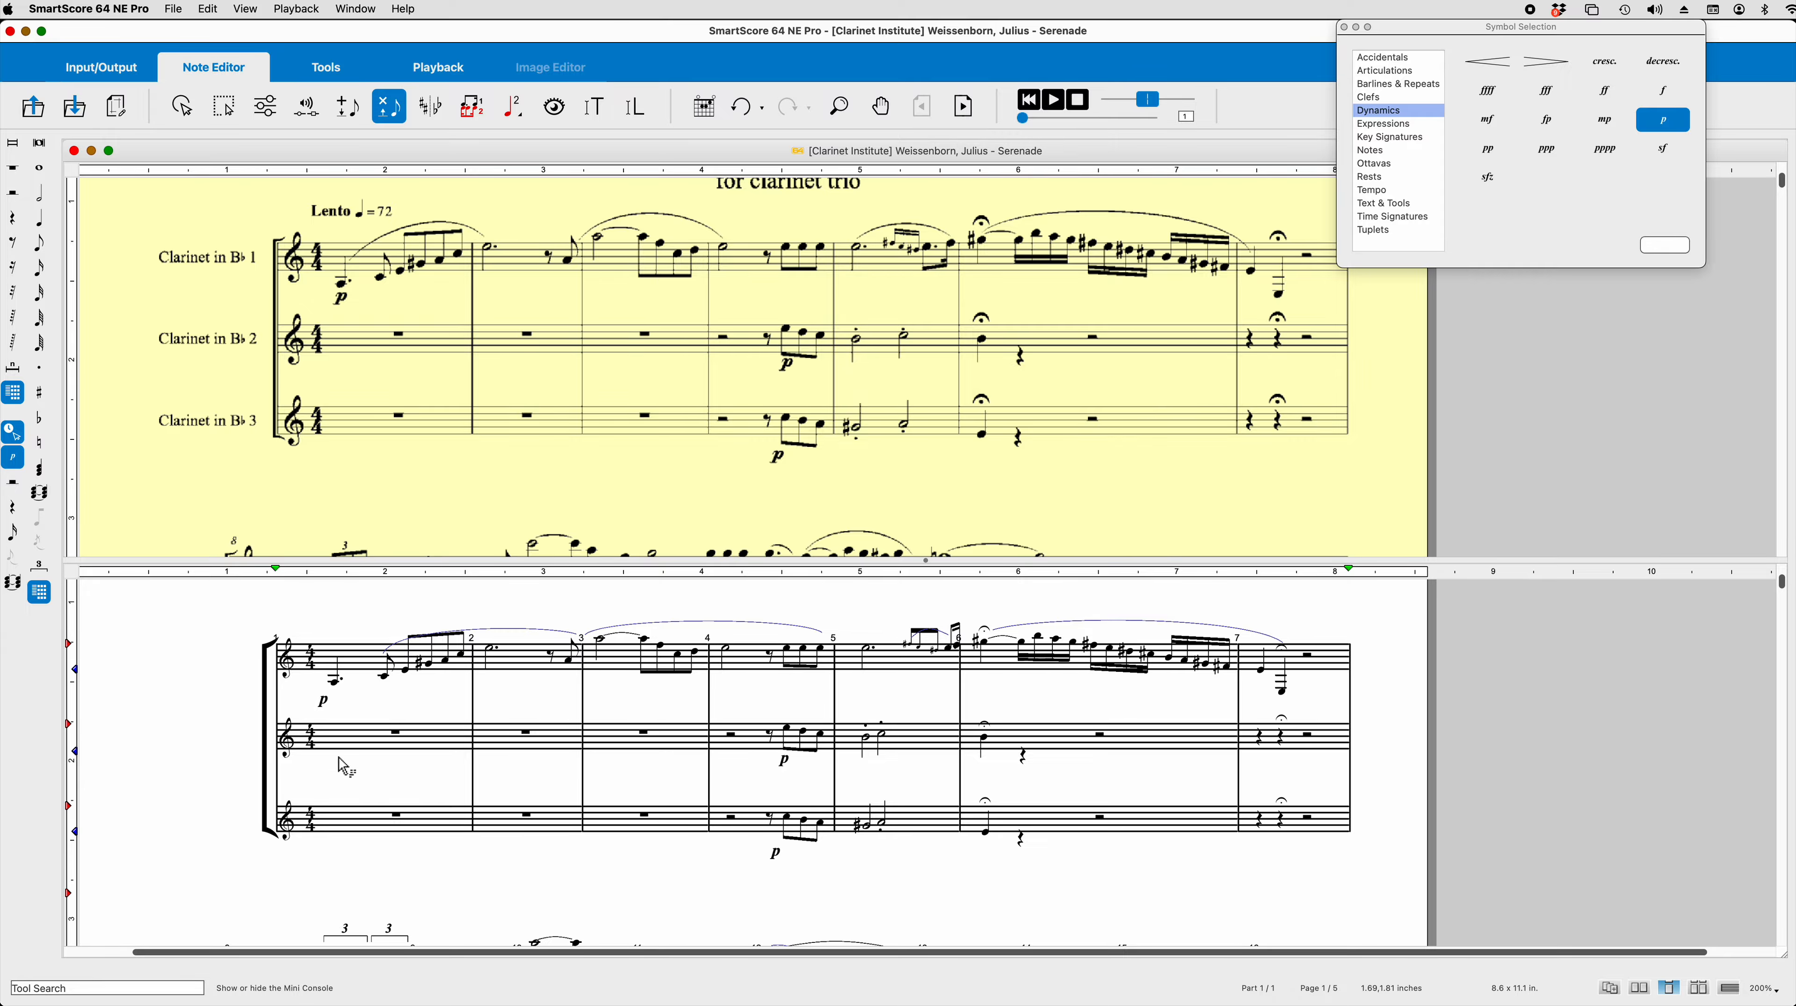
pyautogui.click(328, 706)
pyautogui.press('`')
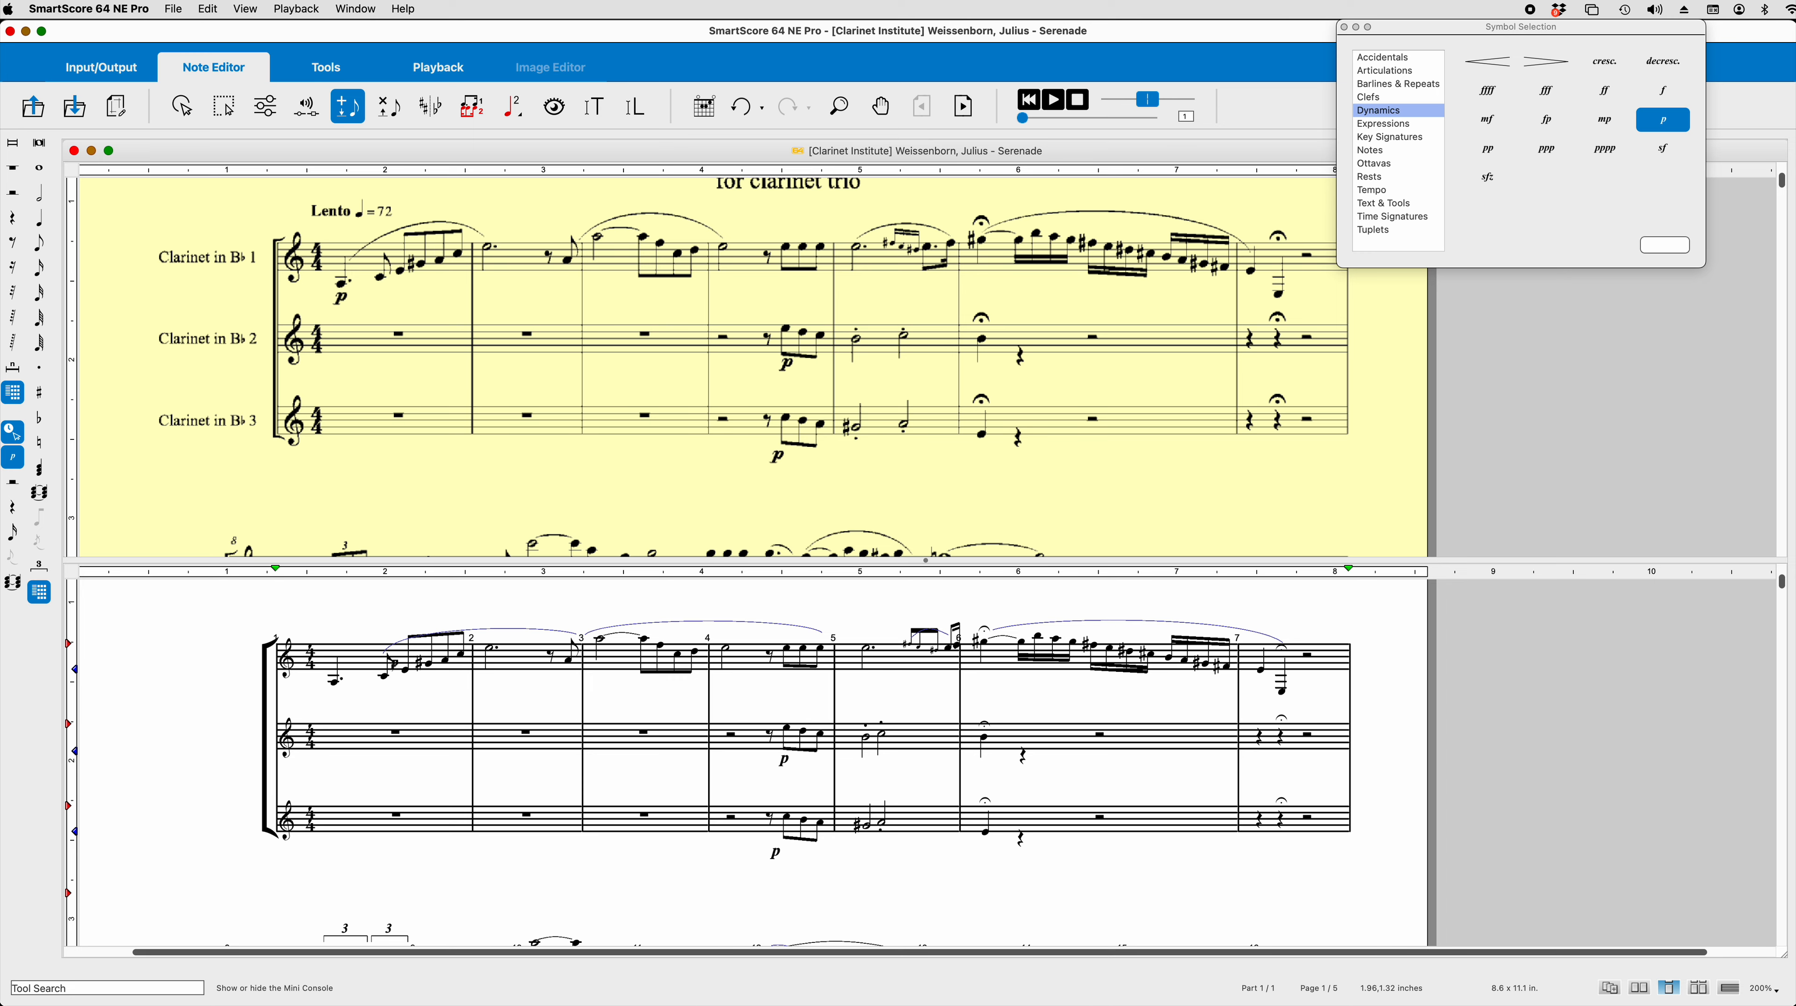
pyautogui.press('Tab')
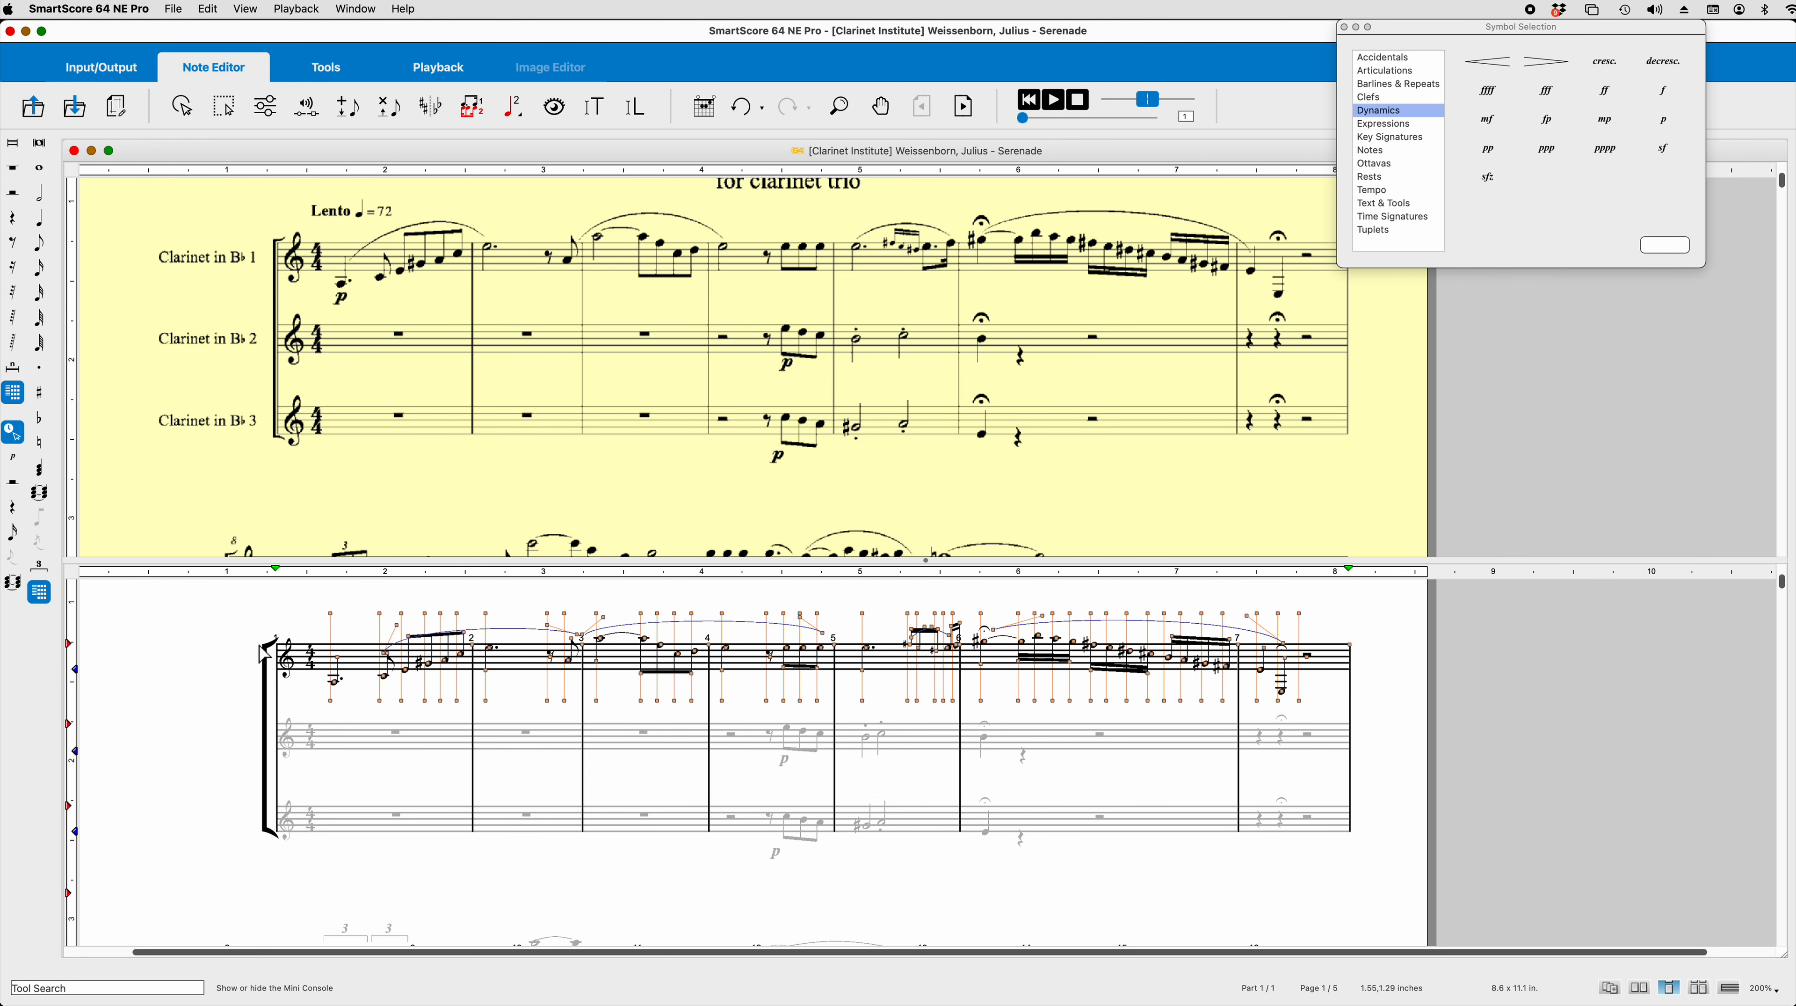
pyautogui.press('Tab')
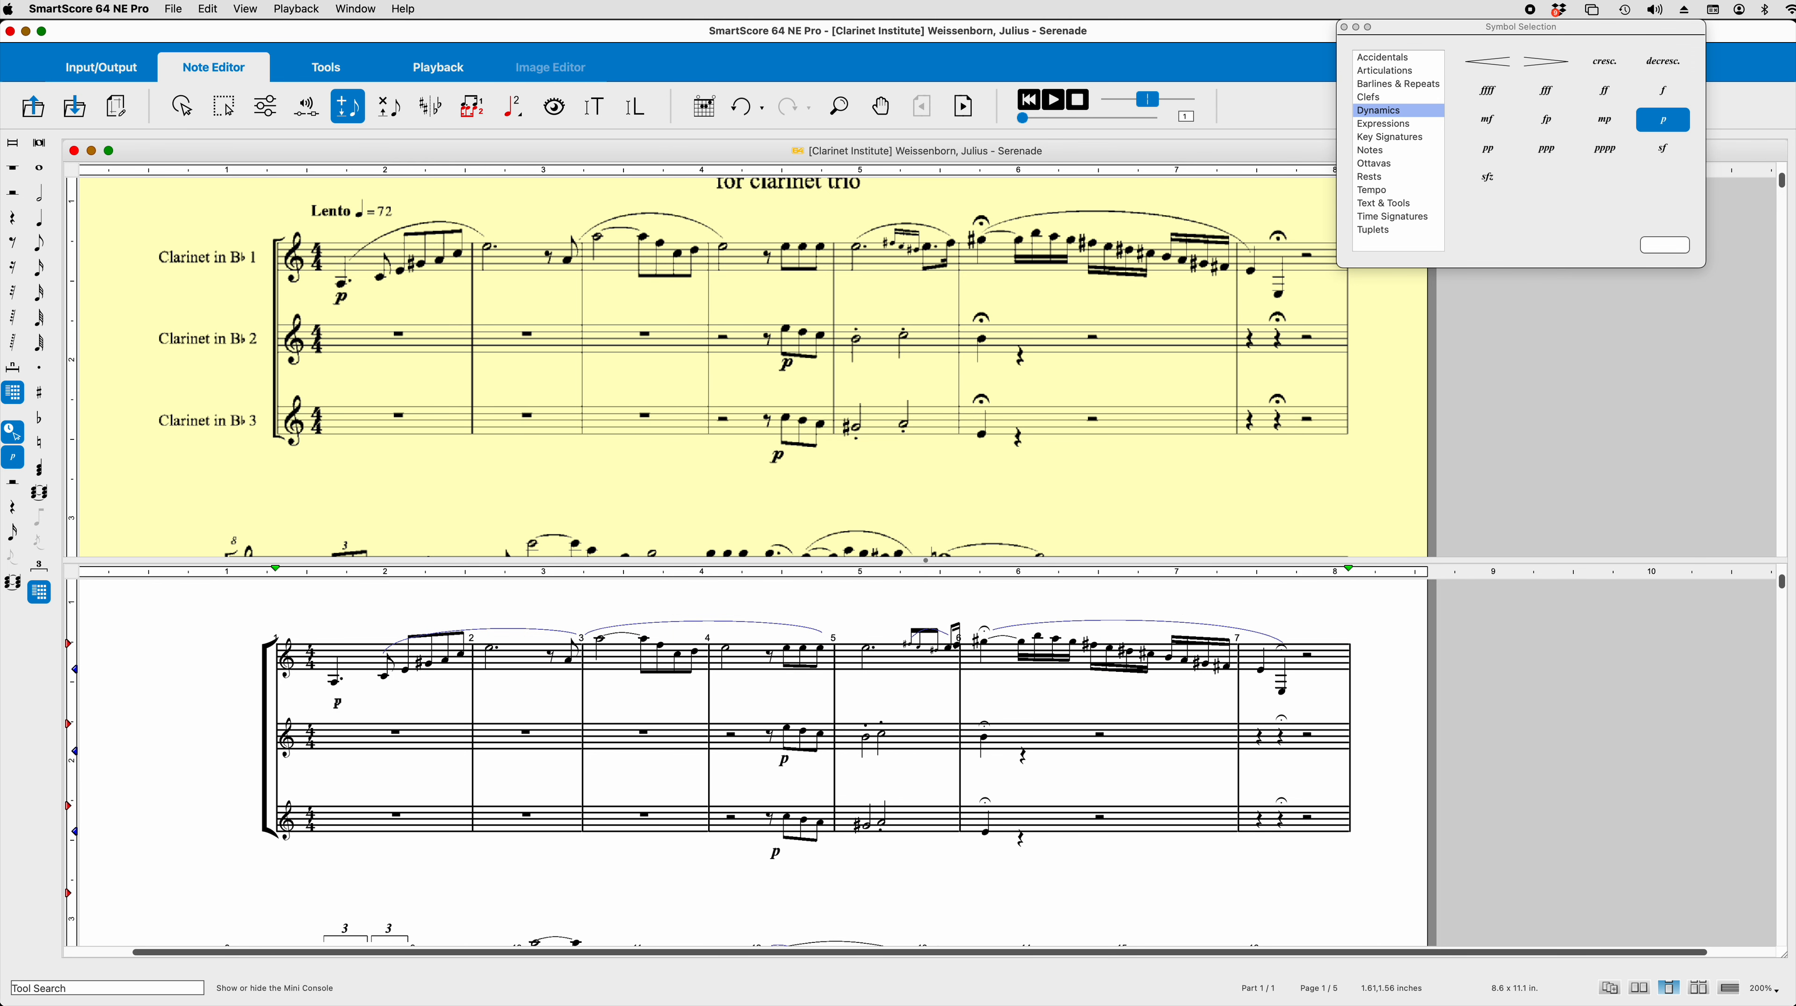
pyautogui.click(326, 696)
pyautogui.press('Escape')
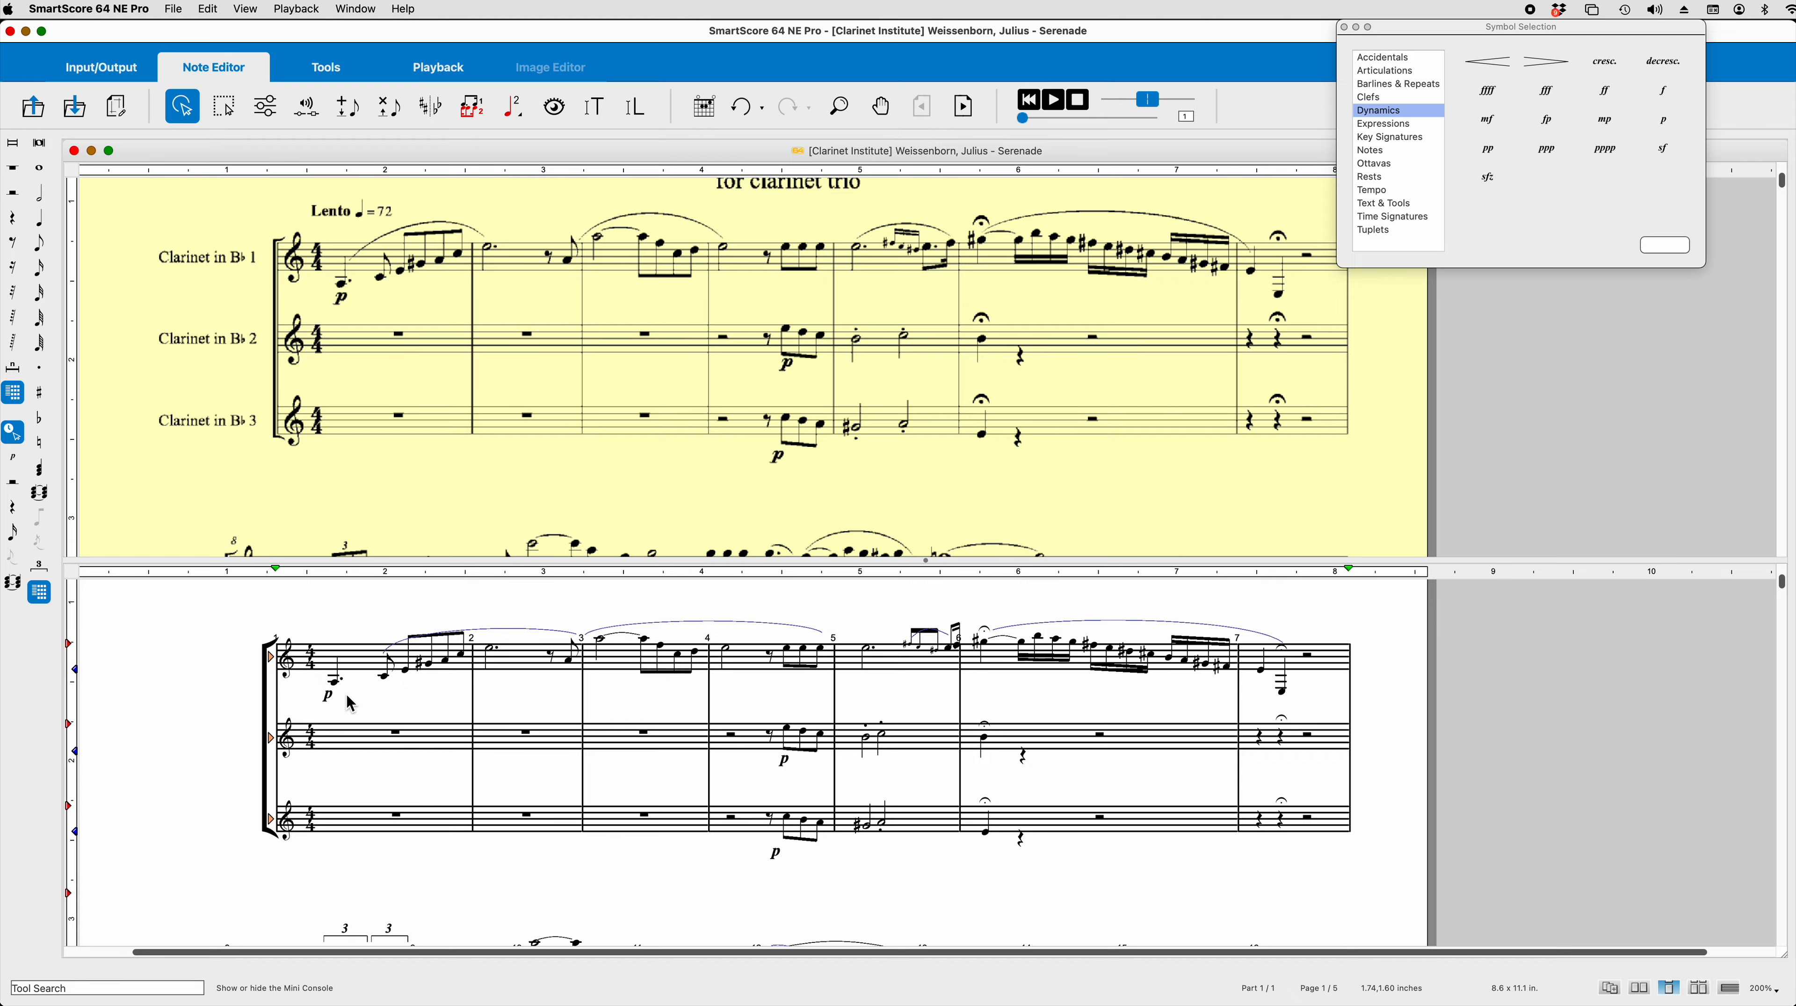
# Step: Inspect the symbol associations of the Clarinet 1, Clarinet 2 and Clarinet 3 staves, checking which staff each p dynamic belongs to
pyautogui.click(359, 660)
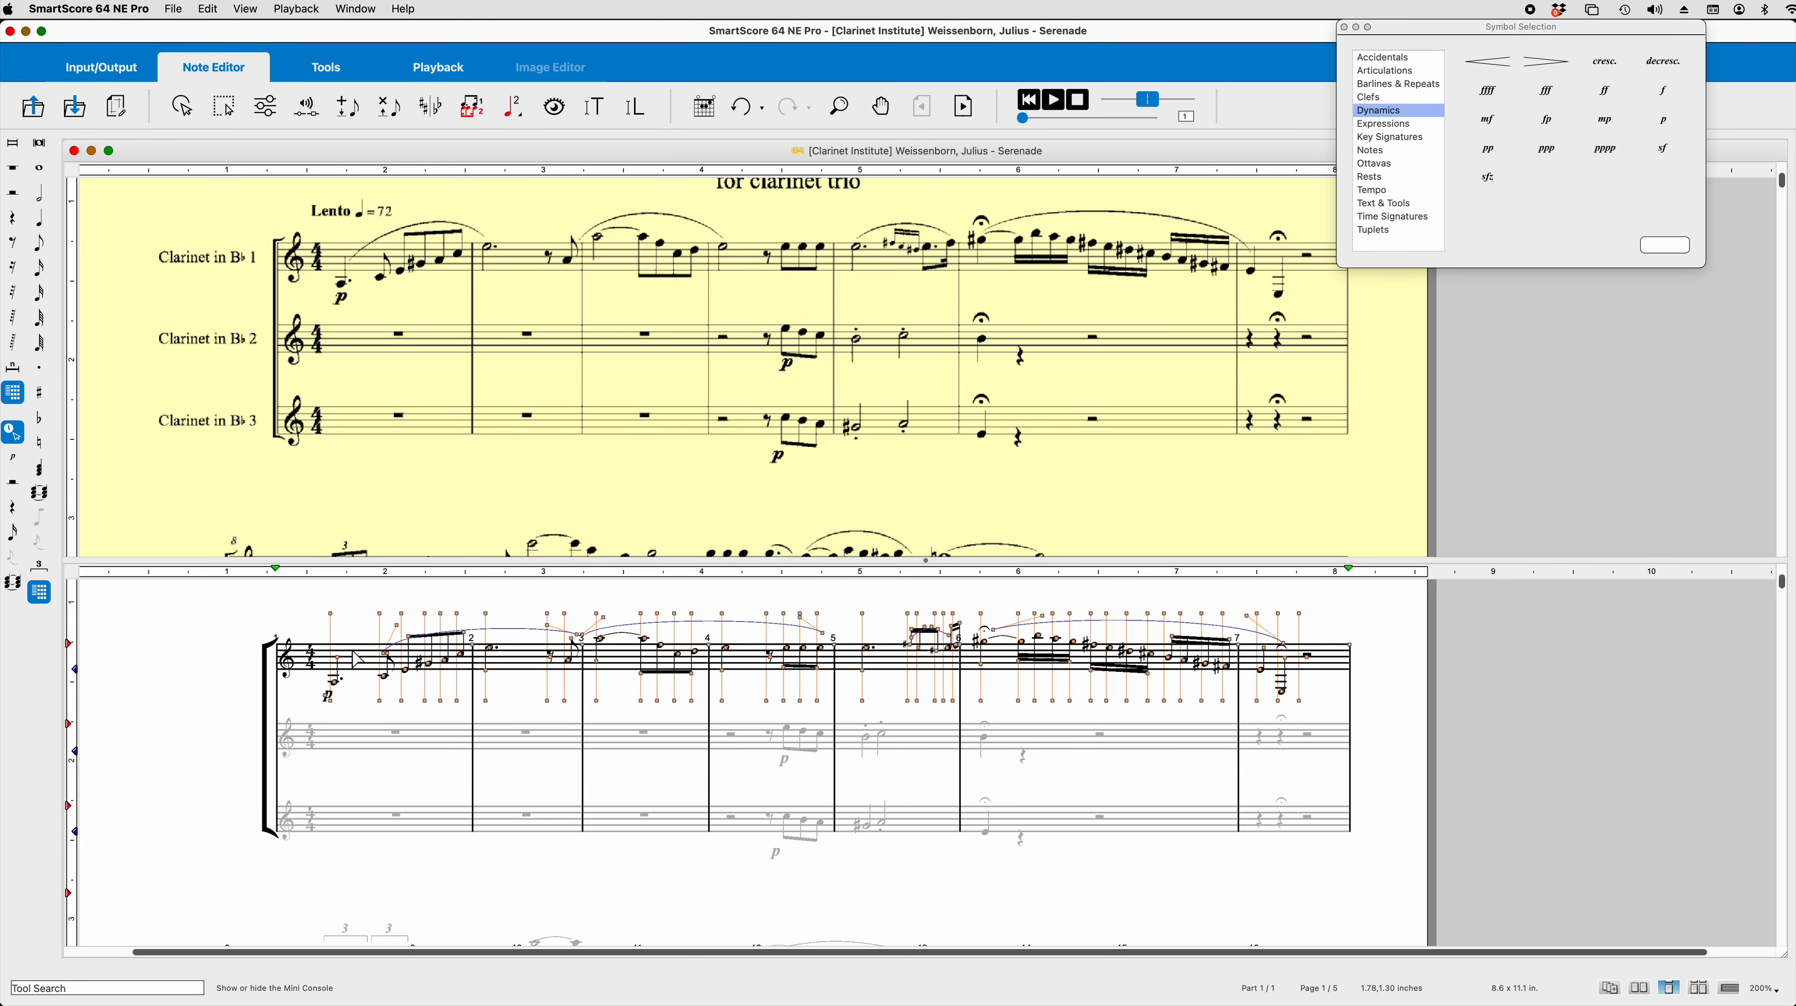
pyautogui.rightClick(327, 696)
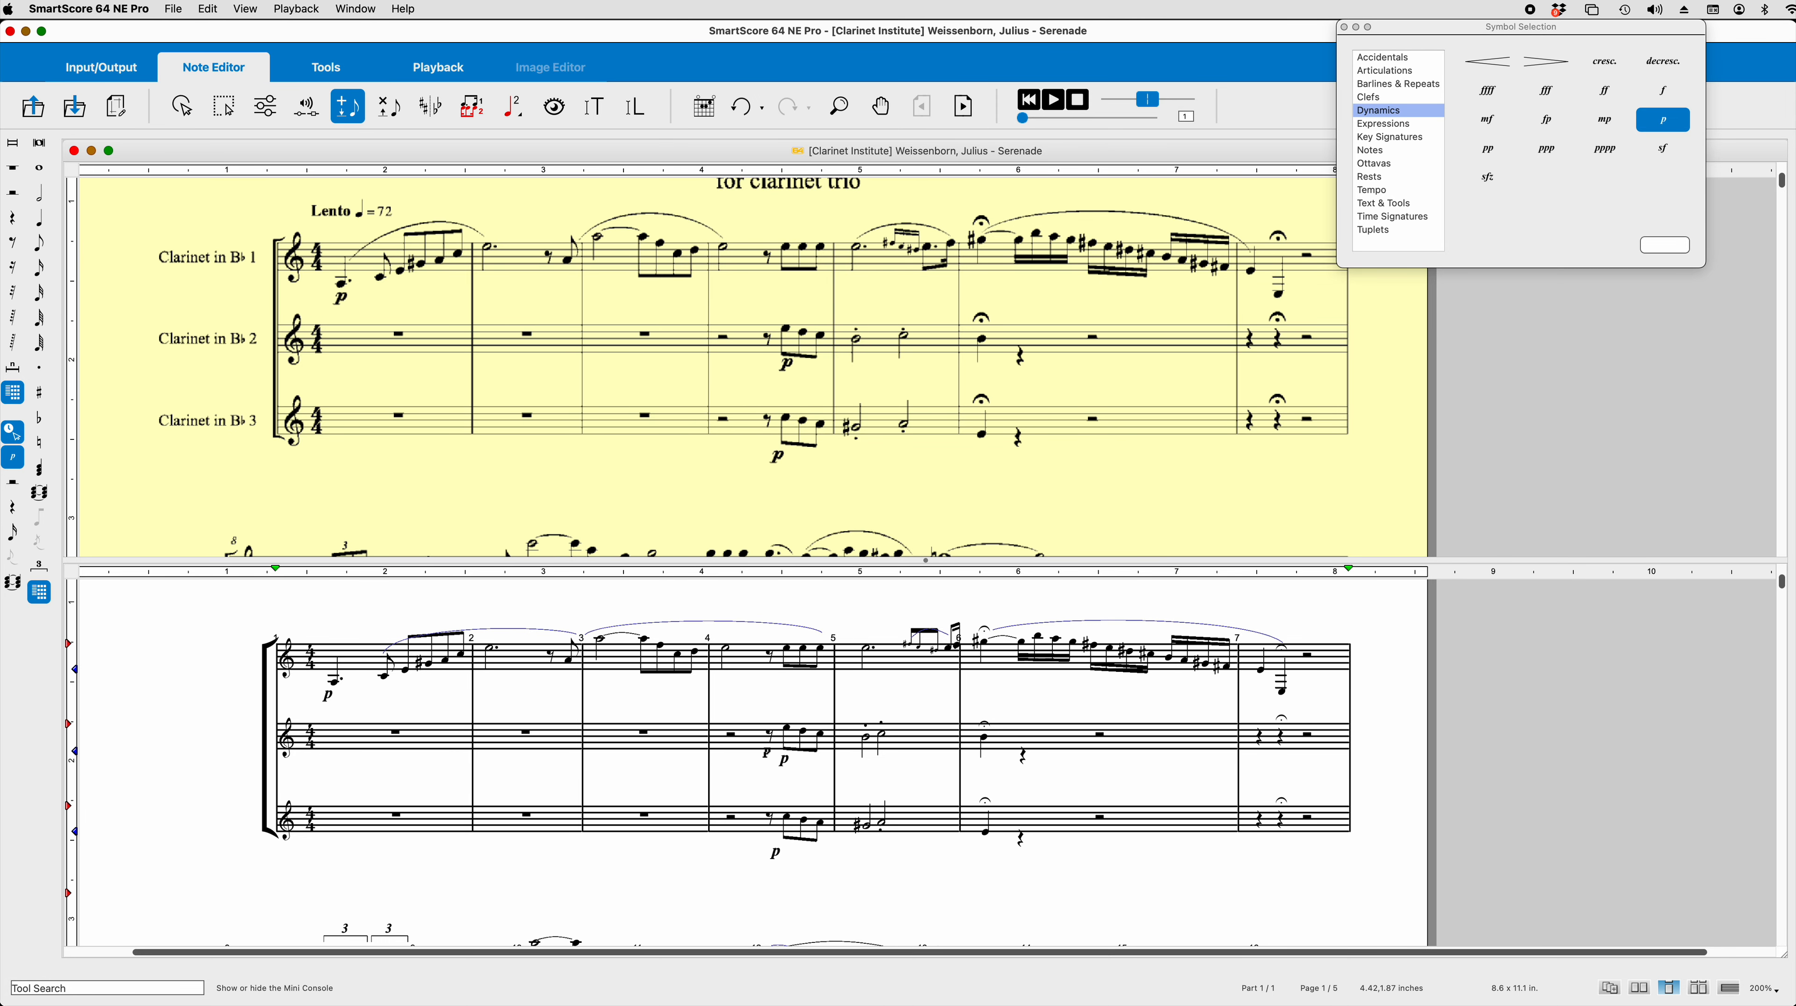
pyautogui.rightClick(754, 742)
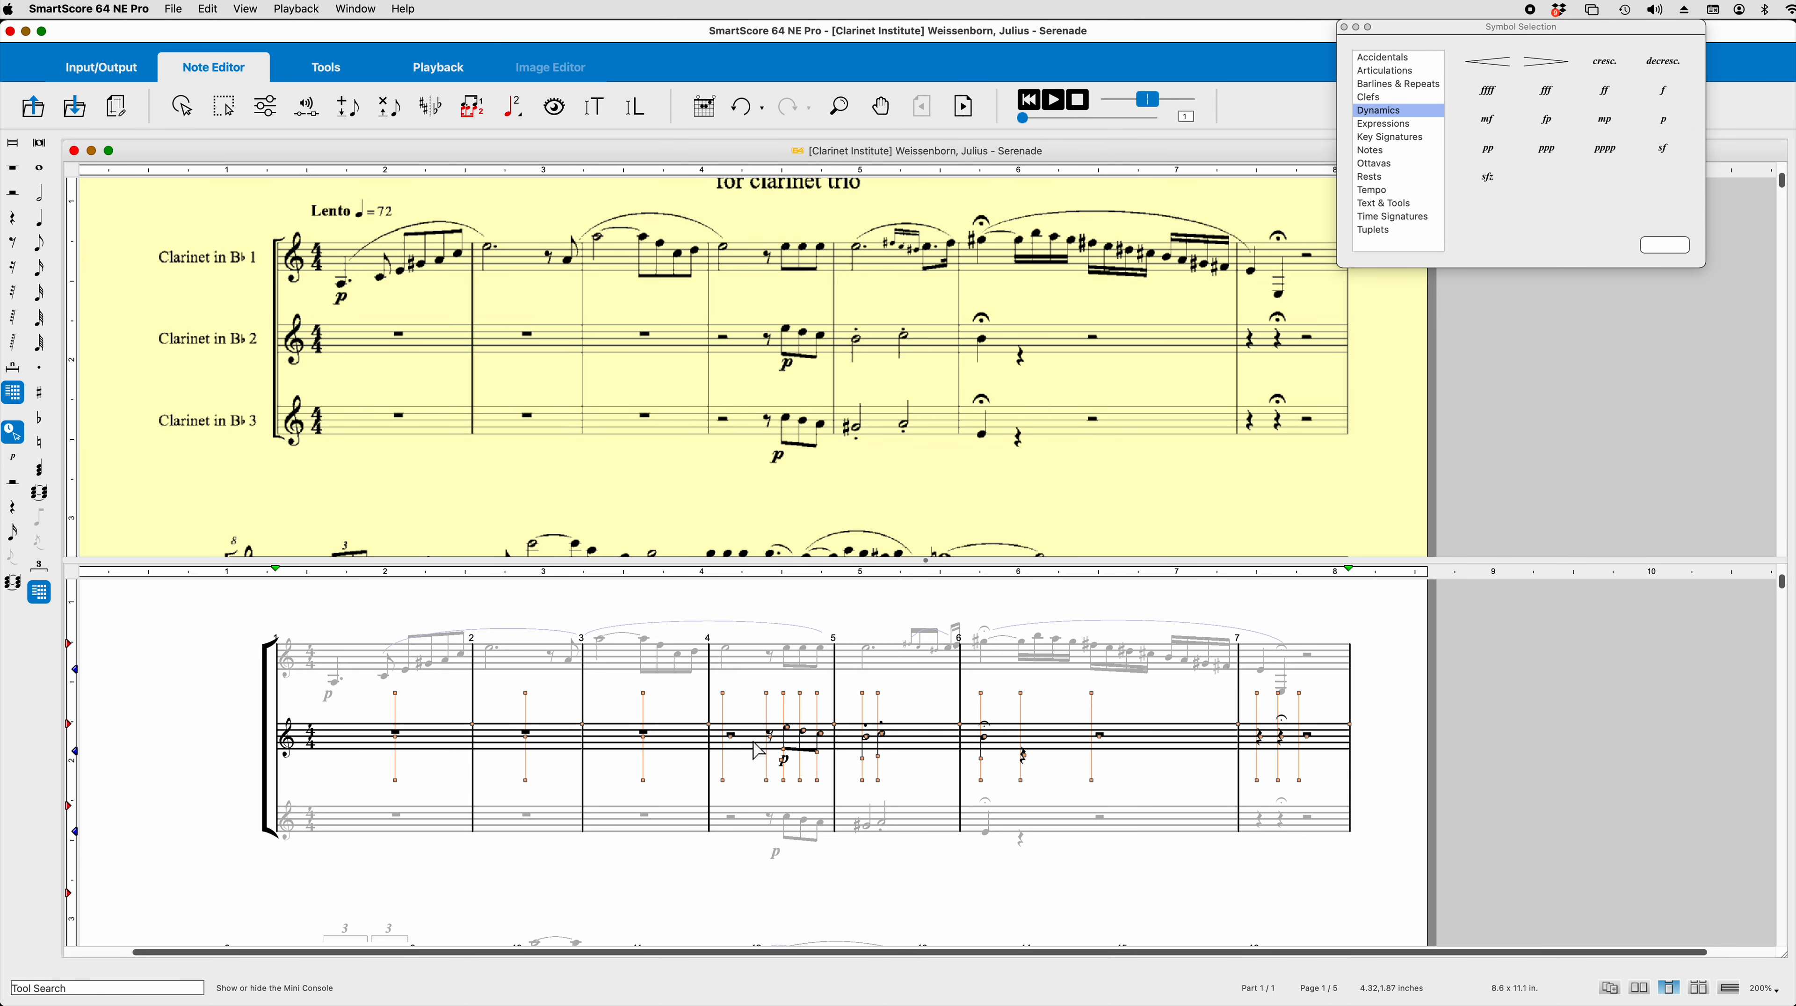
pyautogui.rightClick(746, 740)
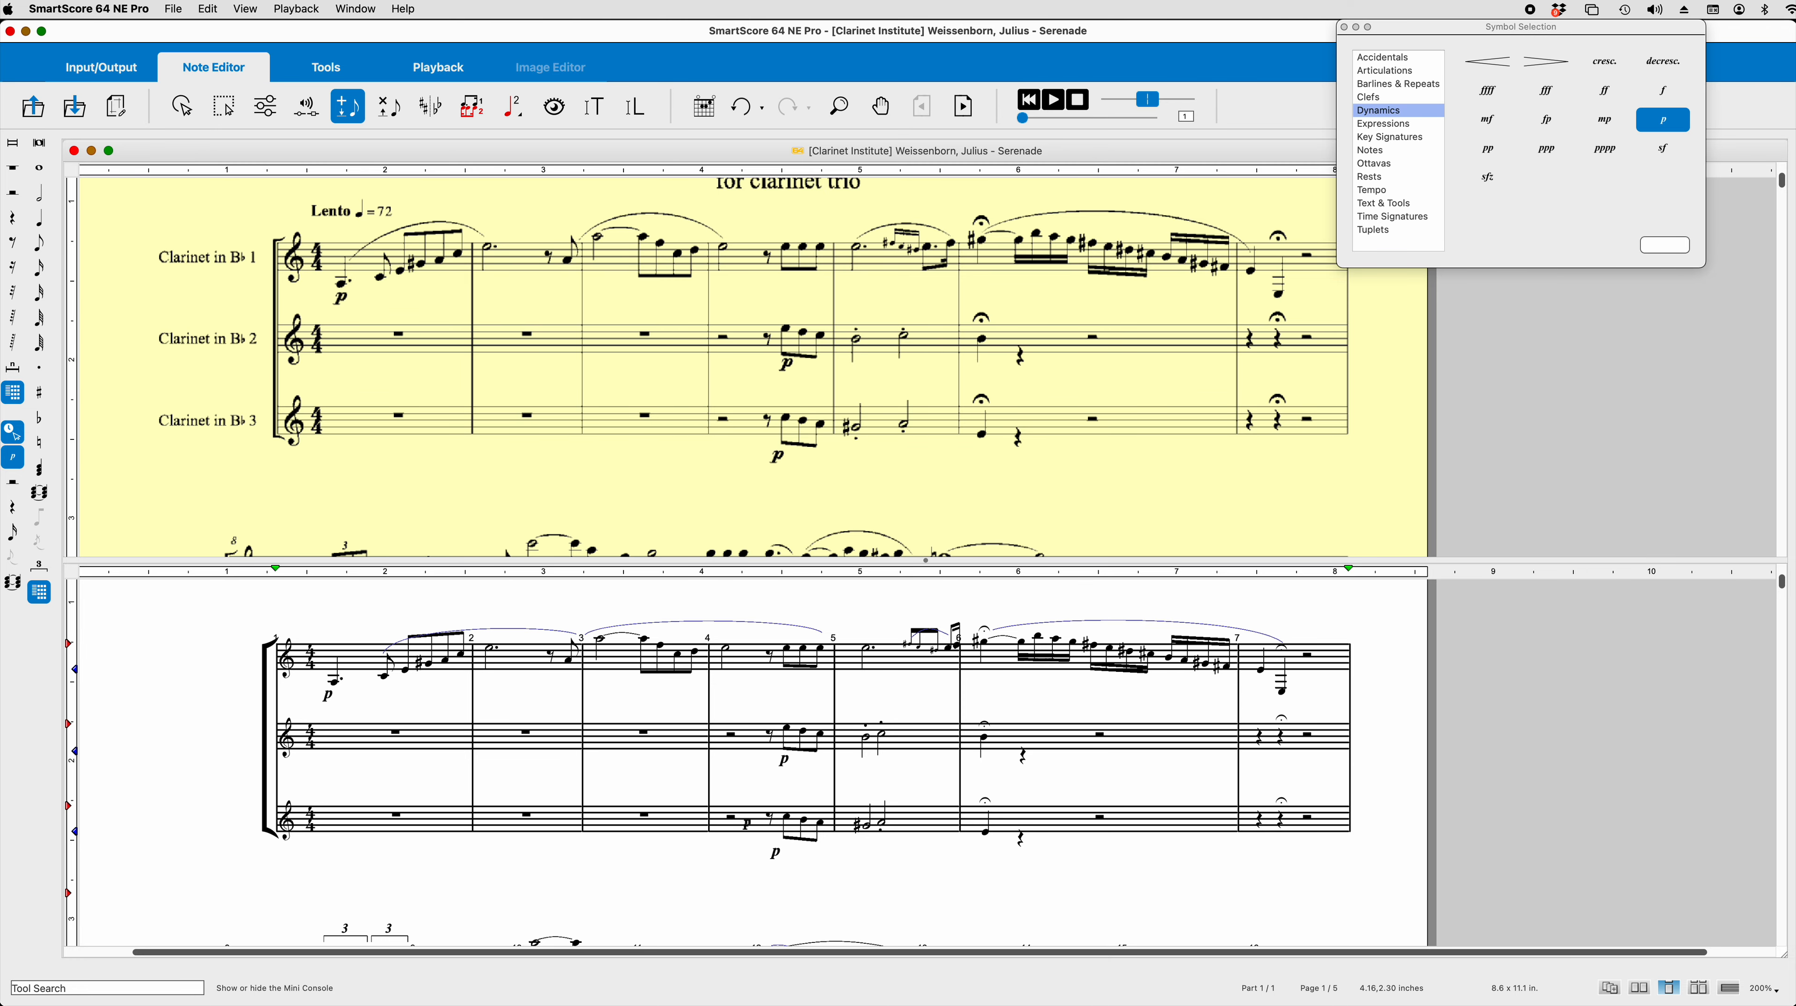
pyautogui.rightClick(735, 822)
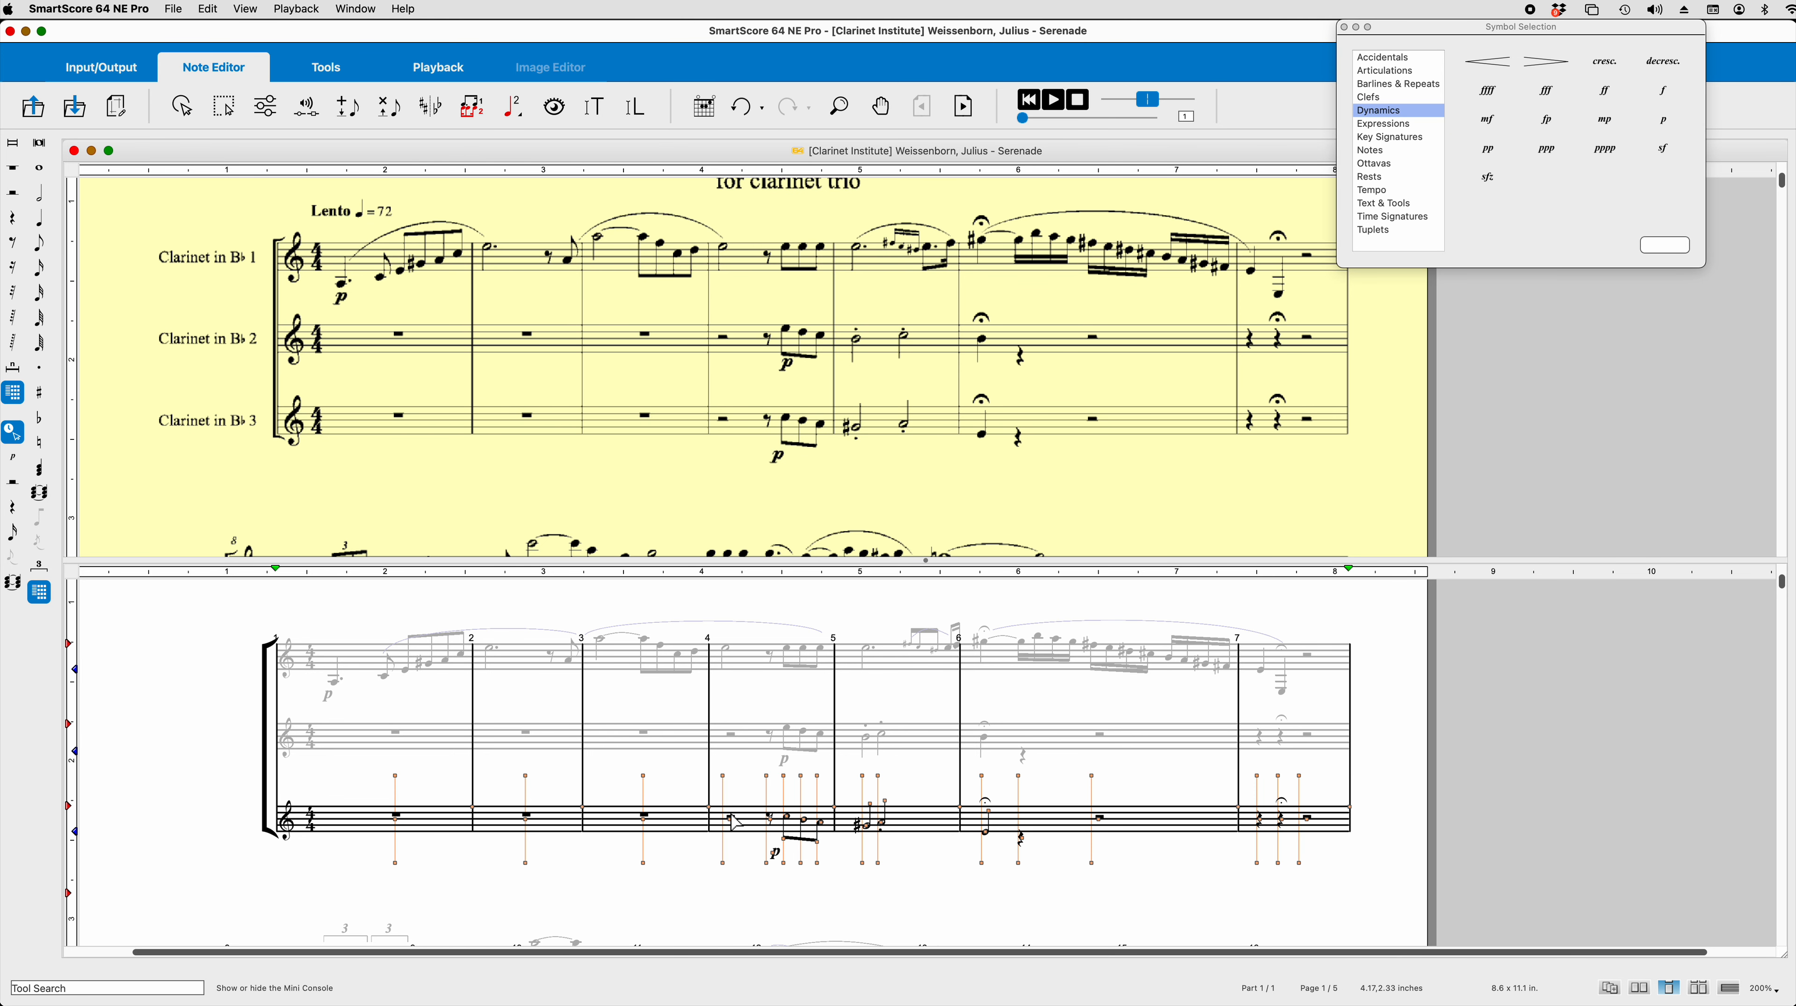
pyautogui.rightClick(736, 821)
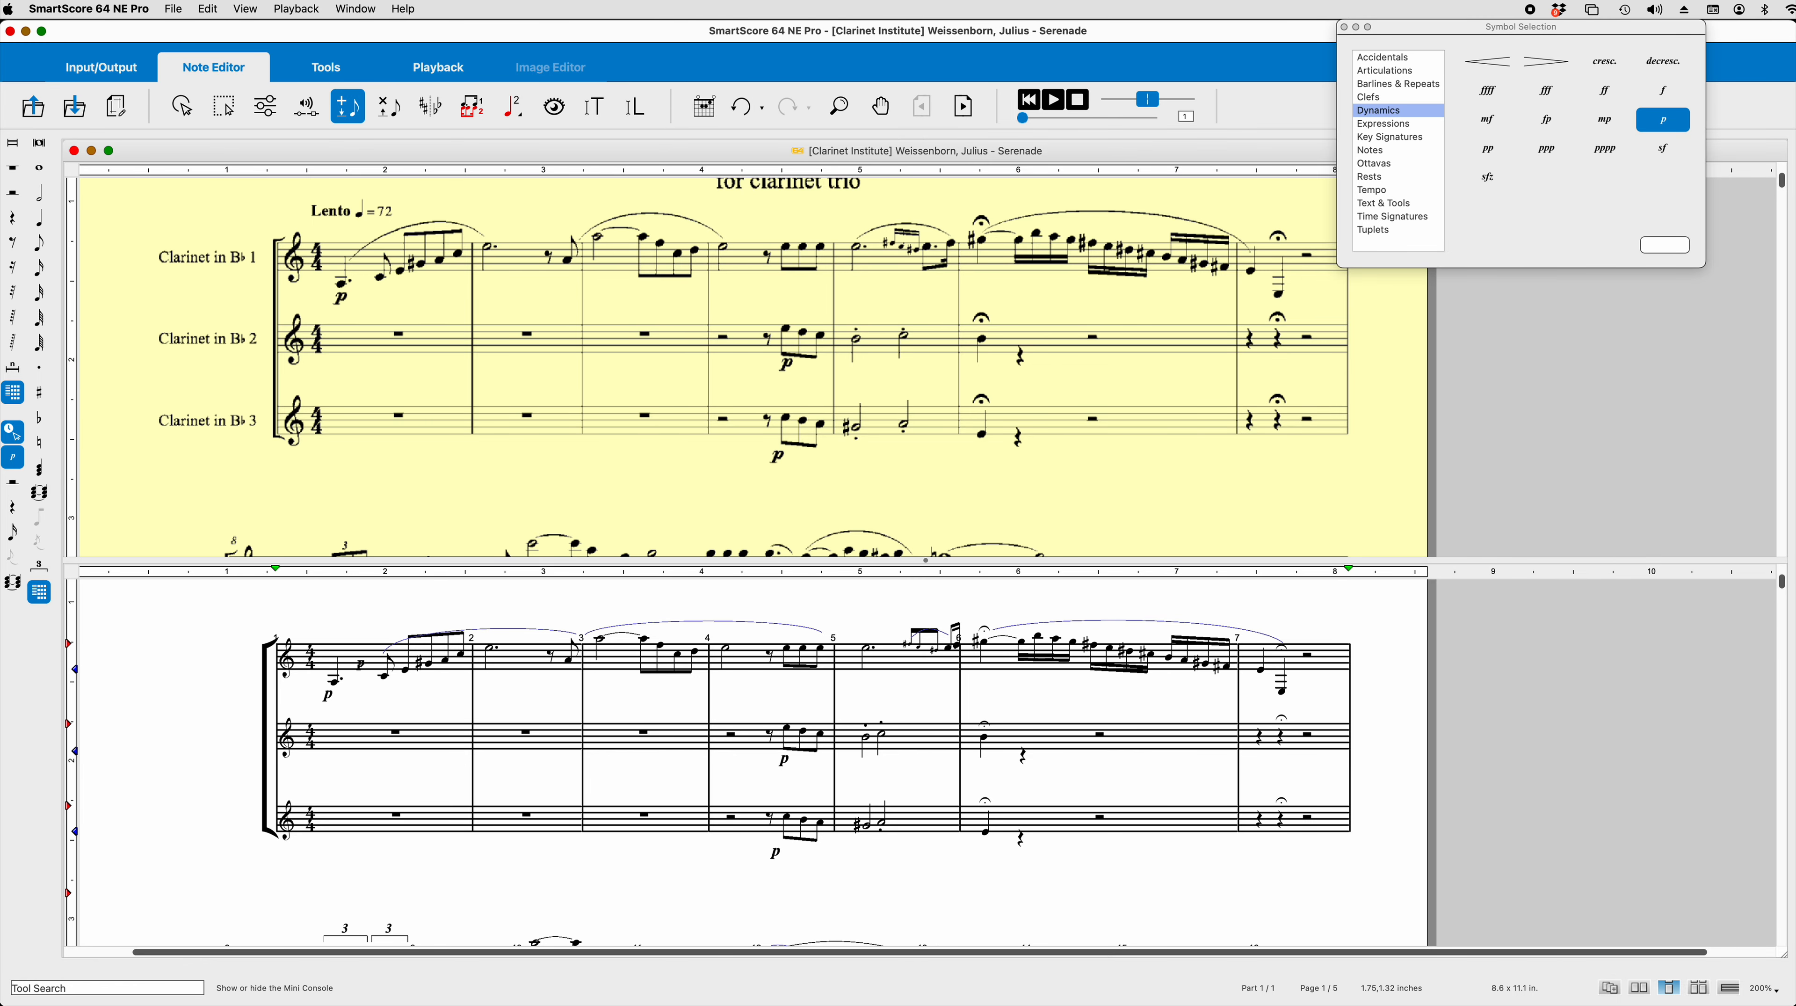
# Step: Shift the alignment line of Clarinet 1's second note in measure 1 slightly closer to the first note
pyautogui.press('Escape')
pyautogui.doubleClick(345, 655)
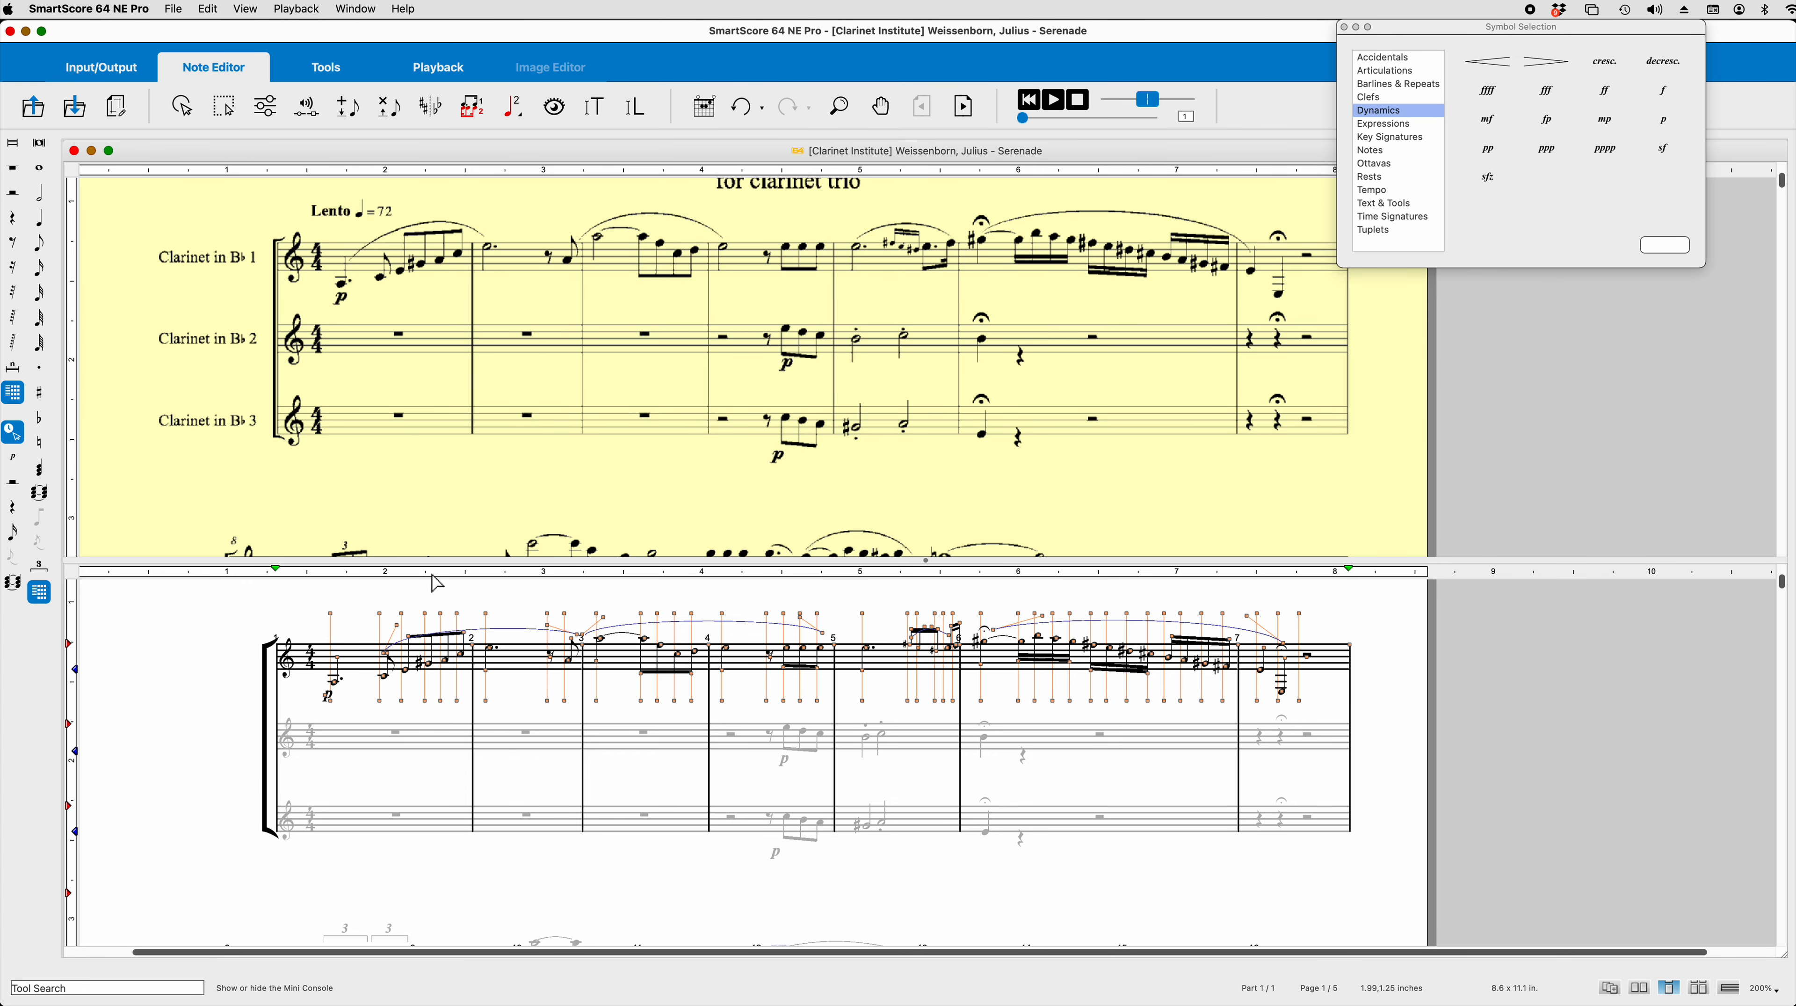
pyautogui.moveTo(379, 700); pyautogui.dragTo(369, 700)
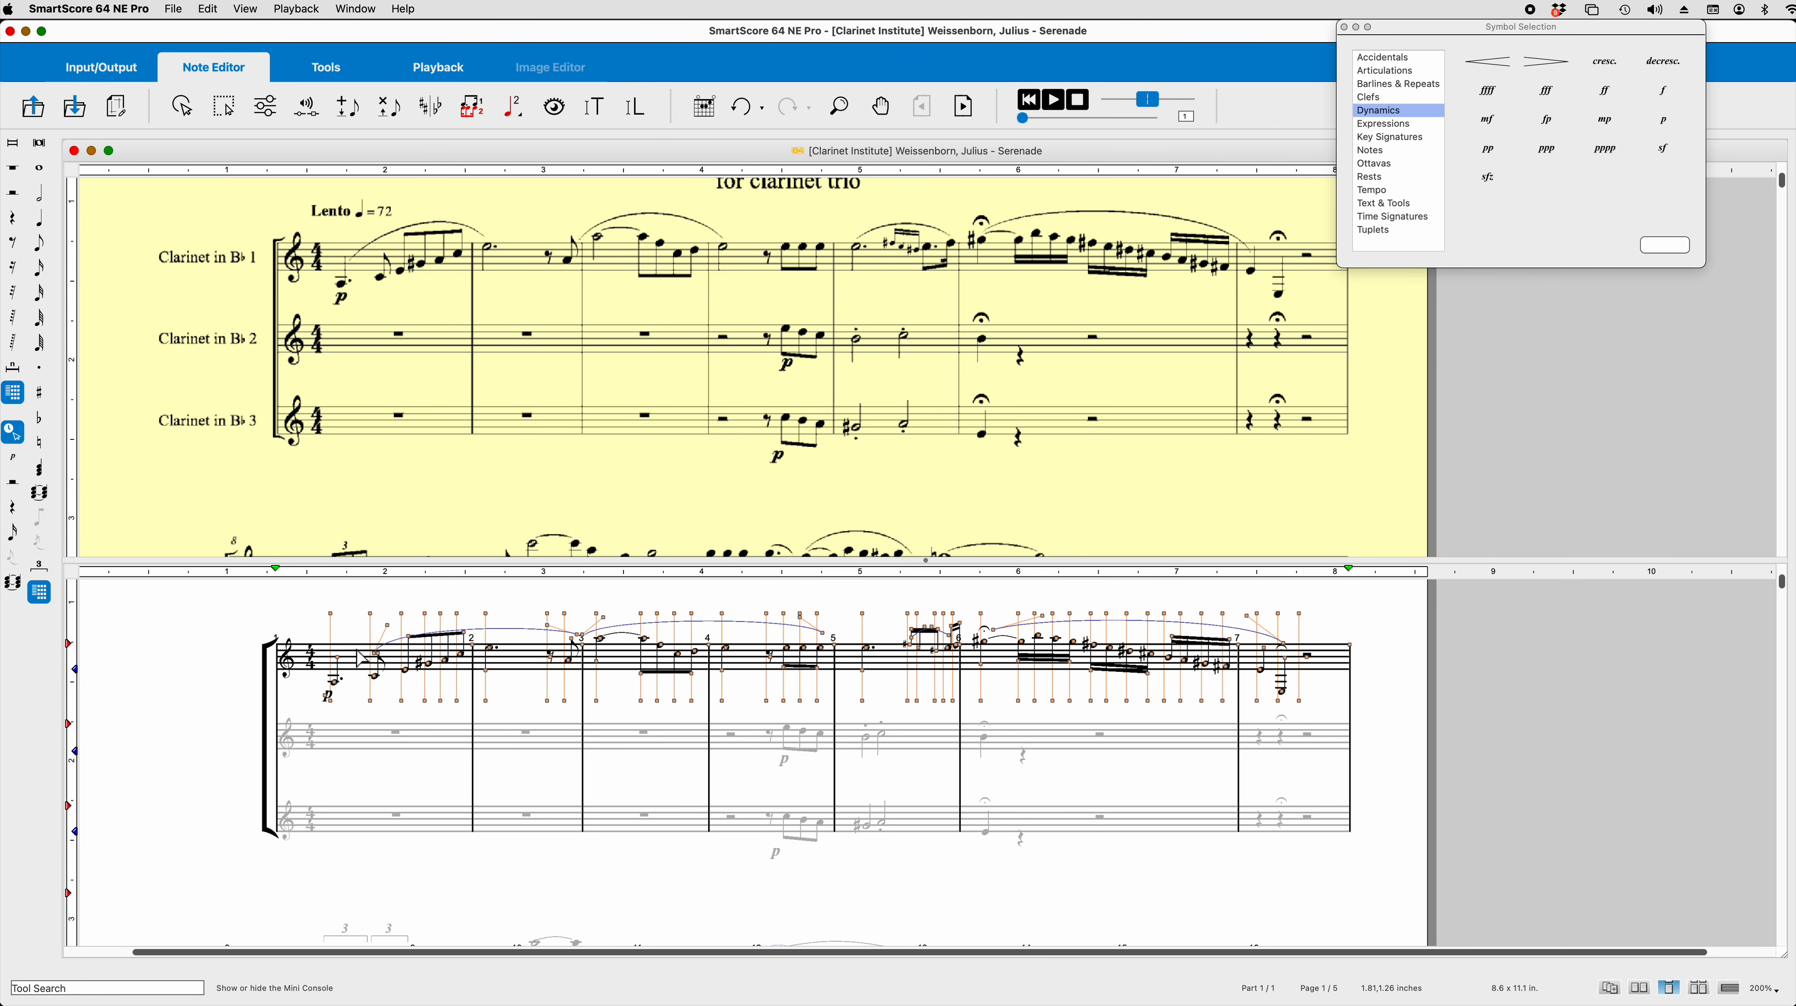
pyautogui.press('Escape')
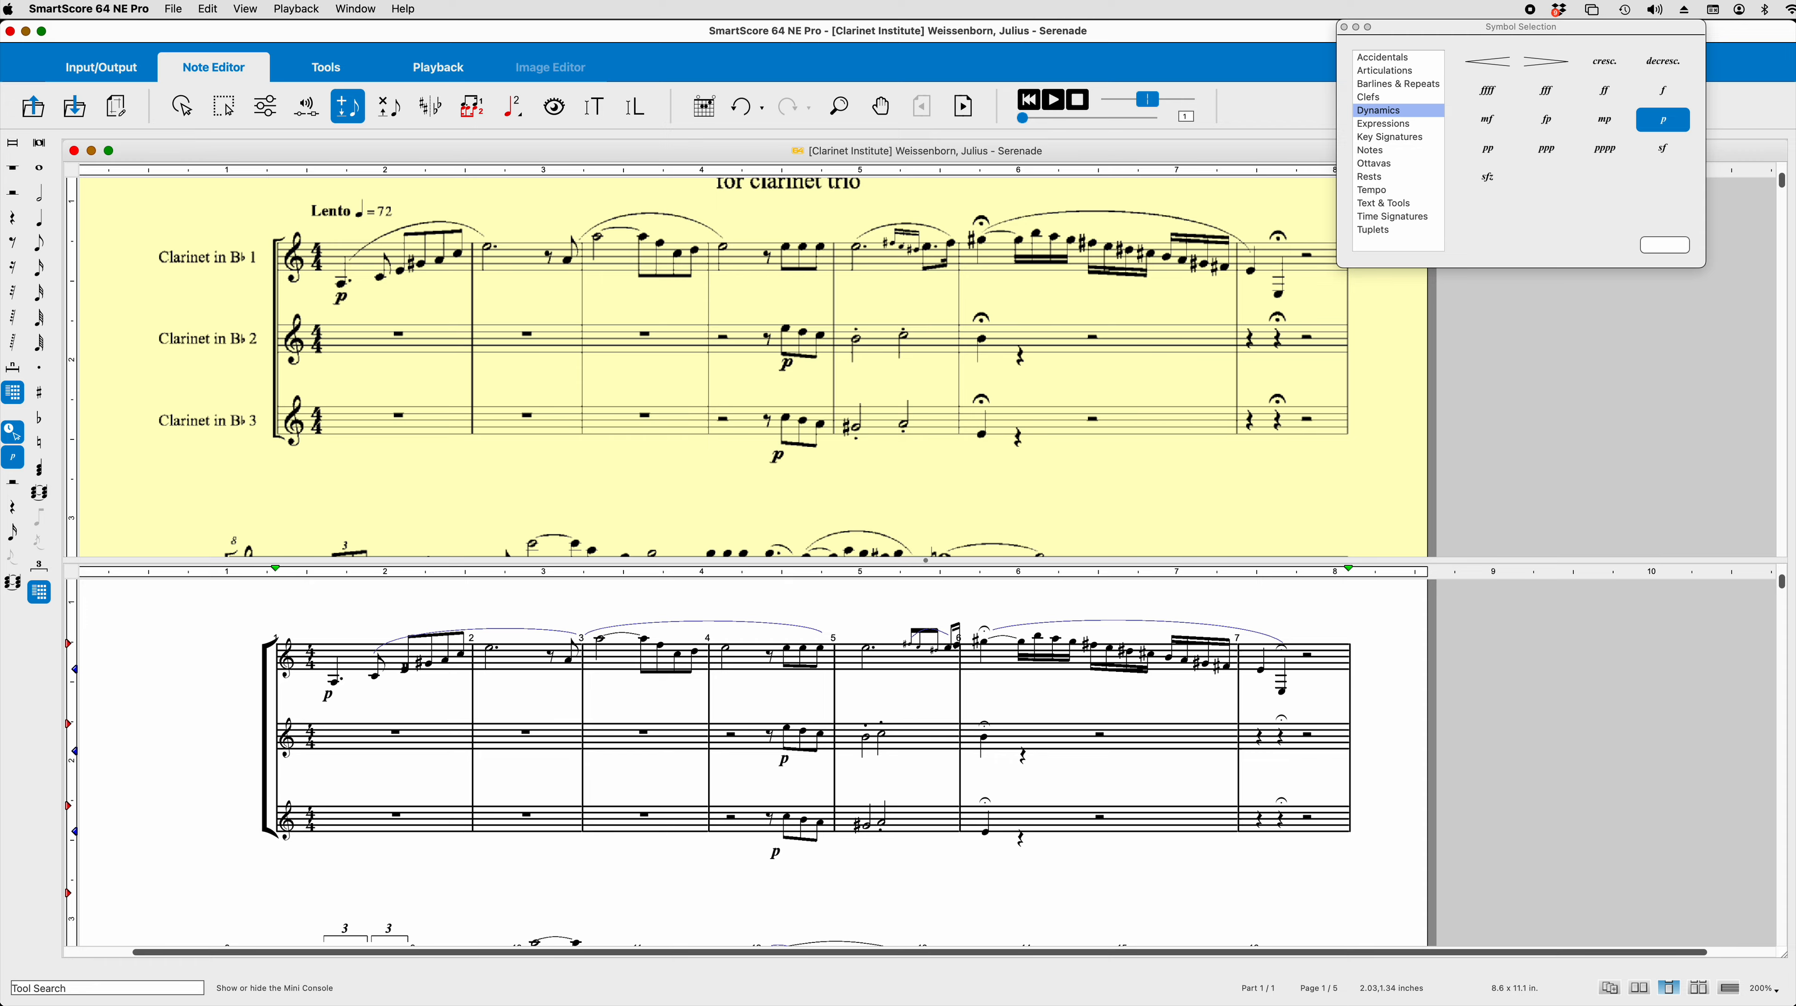
# Step: Reattach Clarinet 1's first slur so it spans from the first note of measure 1 to the first note of measure 2
pyautogui.press('Escape')
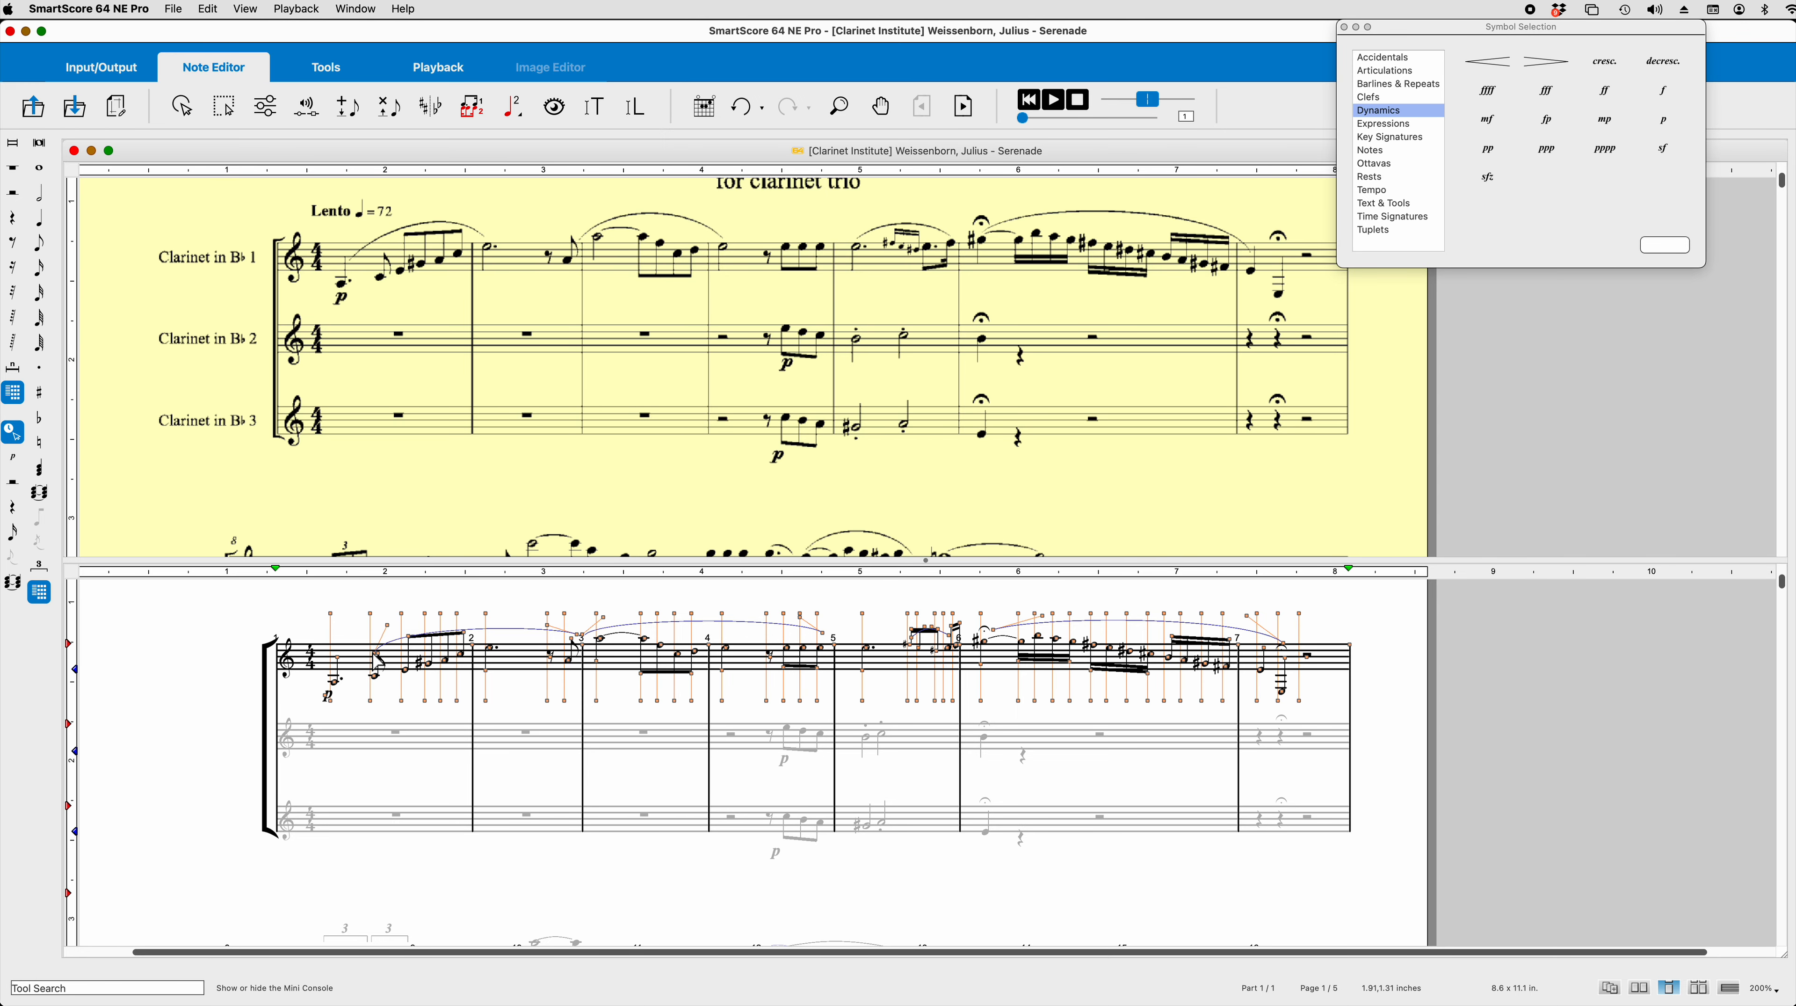
pyautogui.click(373, 652)
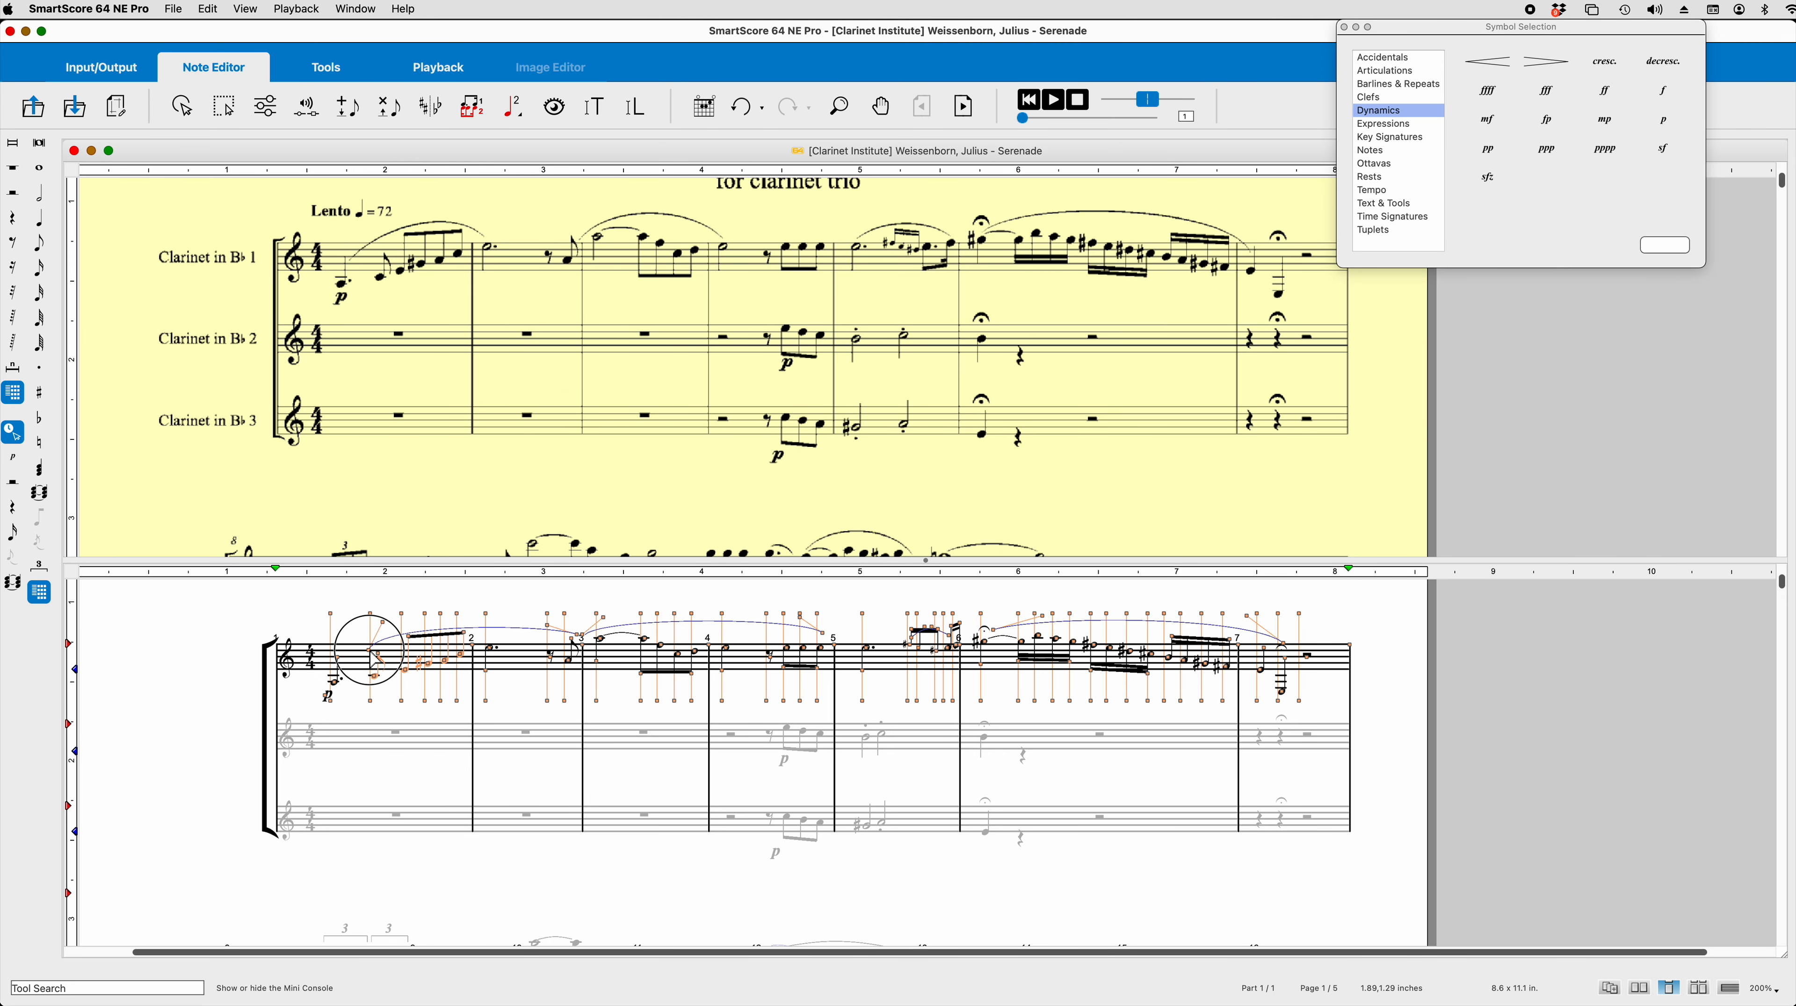
pyautogui.press('Escape')
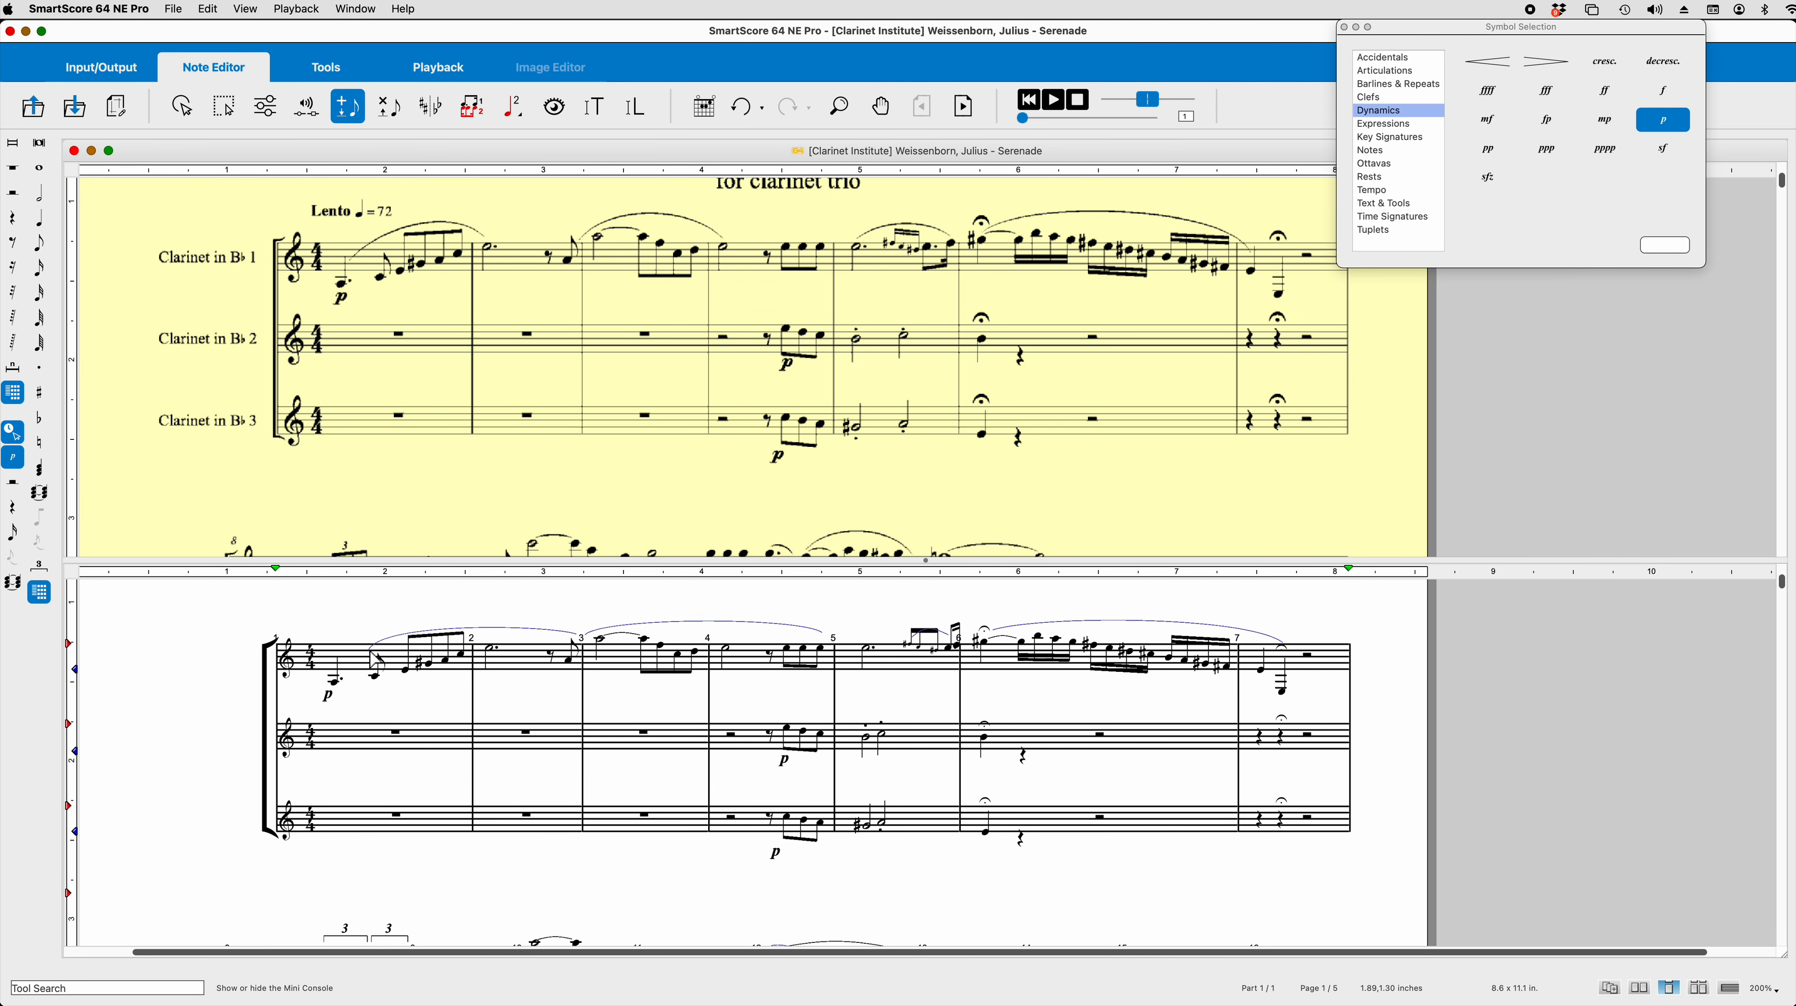
pyautogui.press('alt+super')
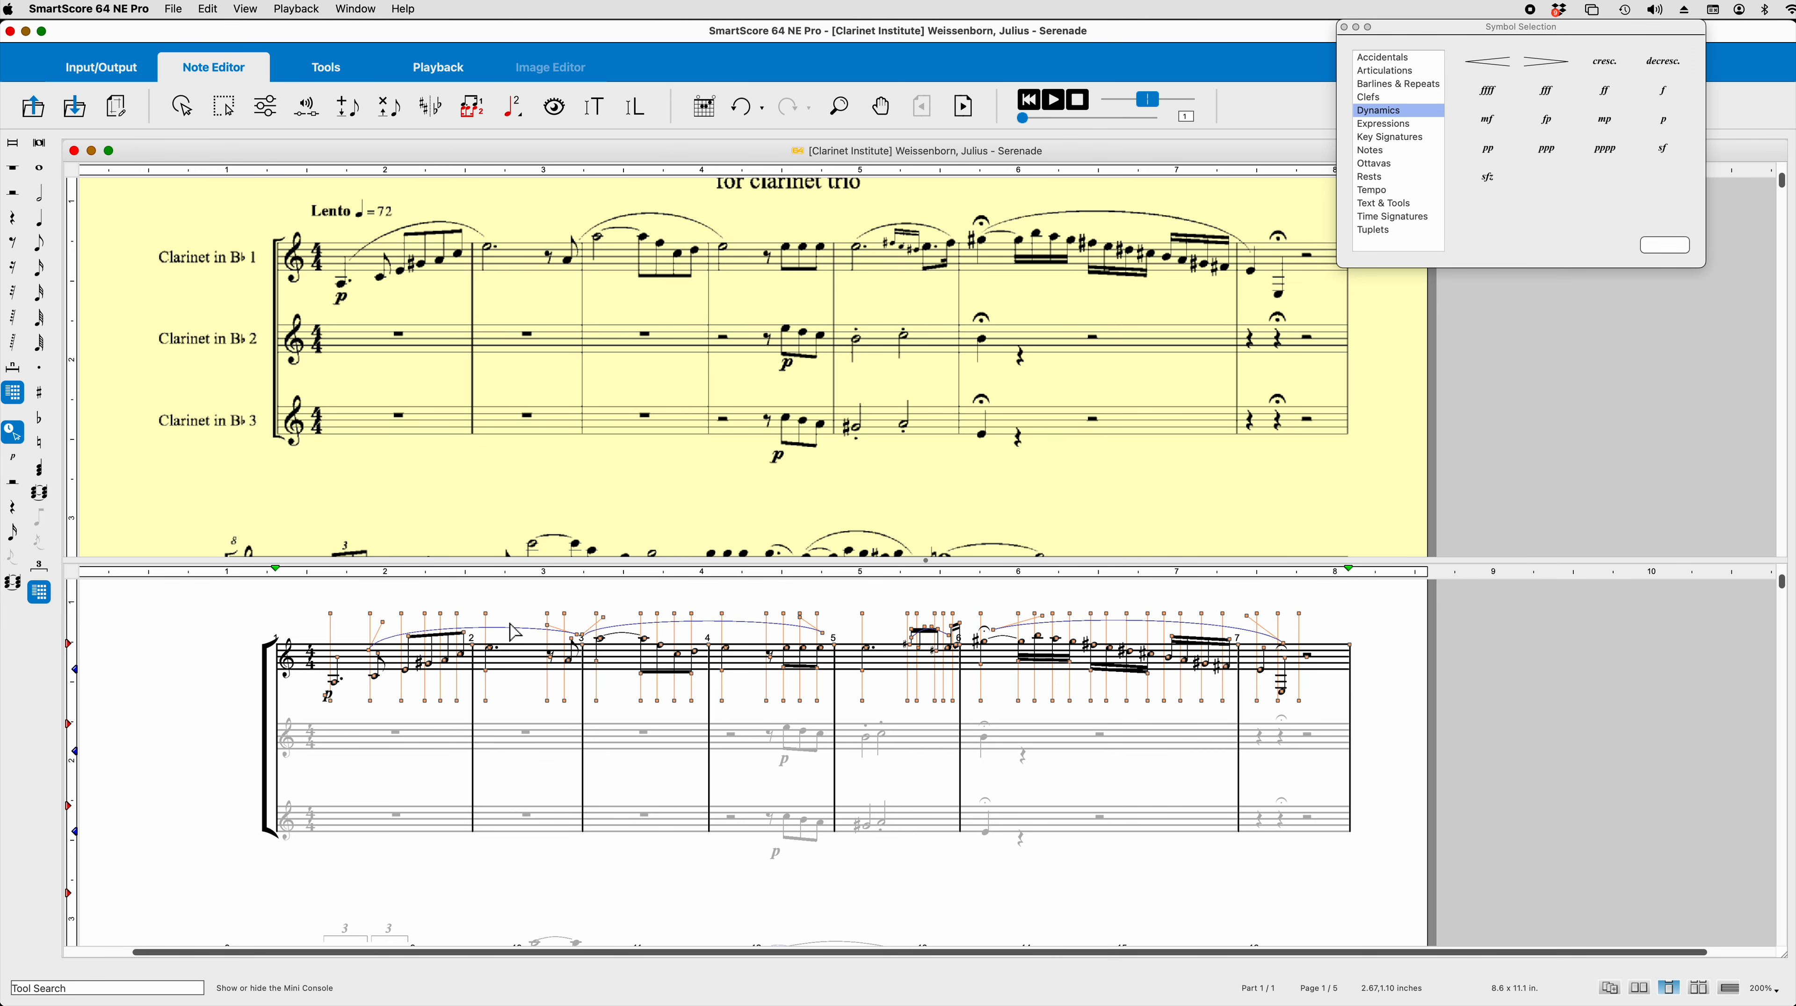
pyautogui.moveTo(577, 635)
pyautogui.mouseDown()
pyautogui.moveTo(506, 634)
pyautogui.moveTo(693, 644)
pyautogui.moveTo(546, 645)
pyautogui.mouseUp()
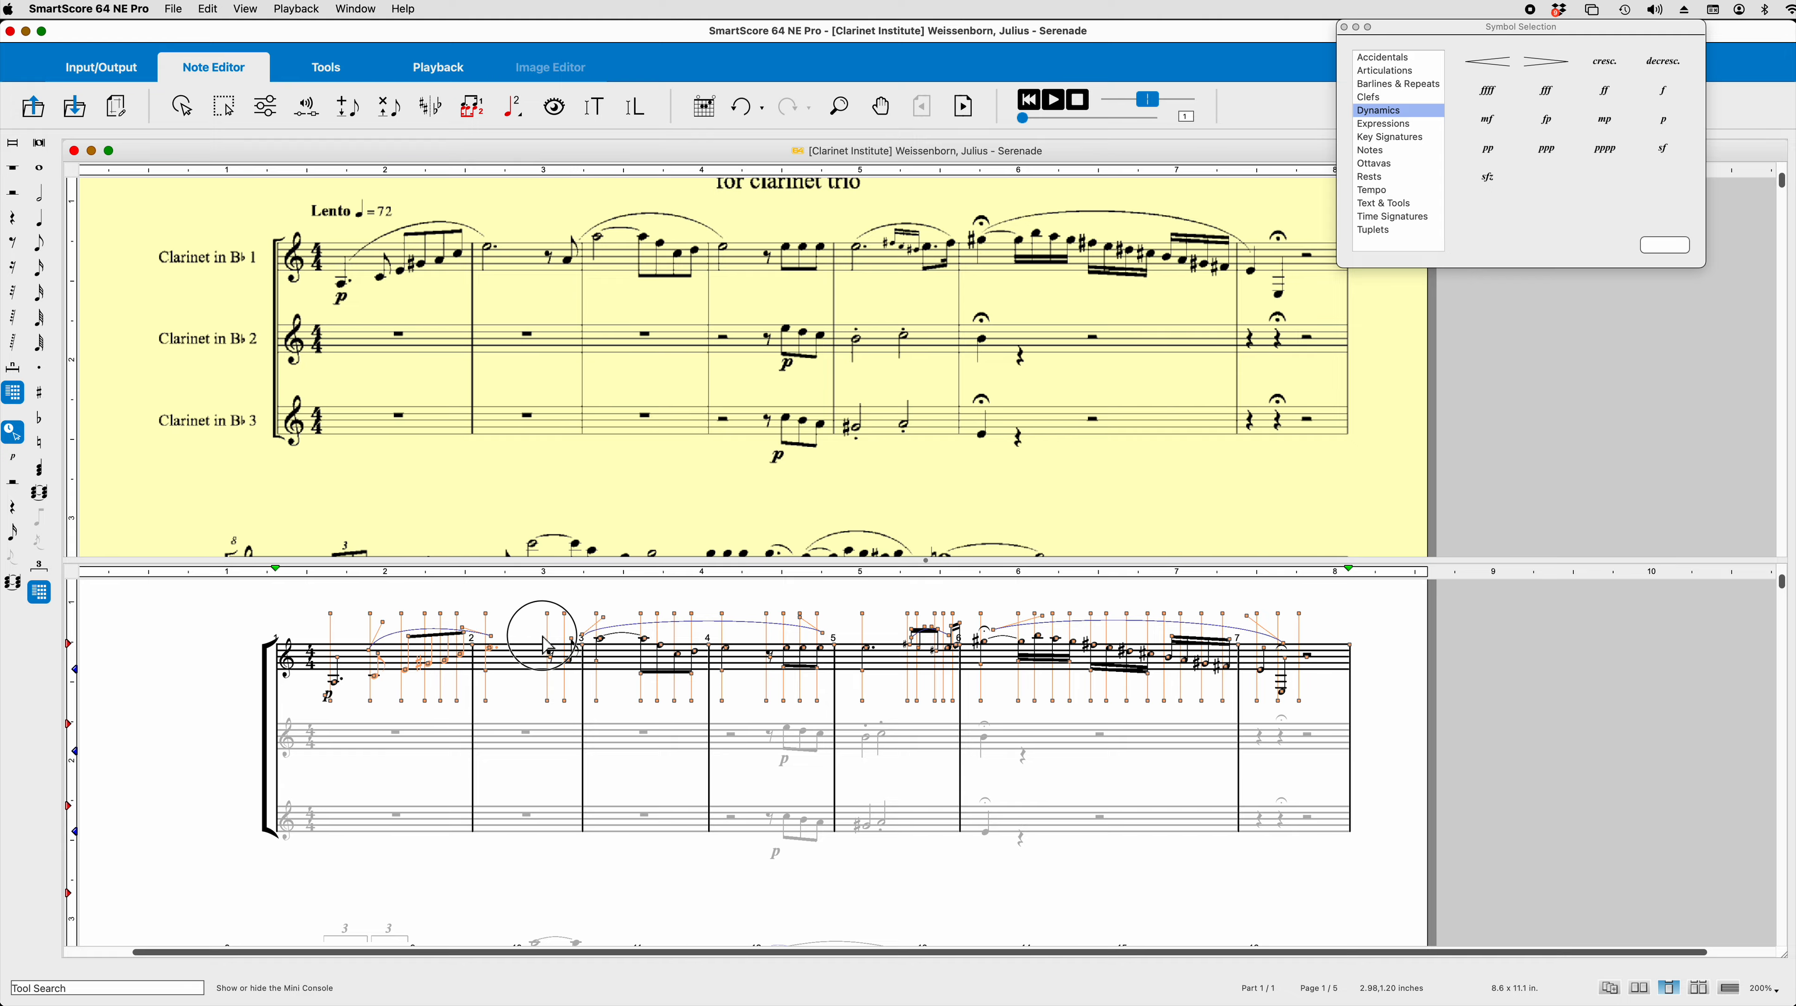
pyautogui.moveTo(547, 646); pyautogui.dragTo(546, 645)
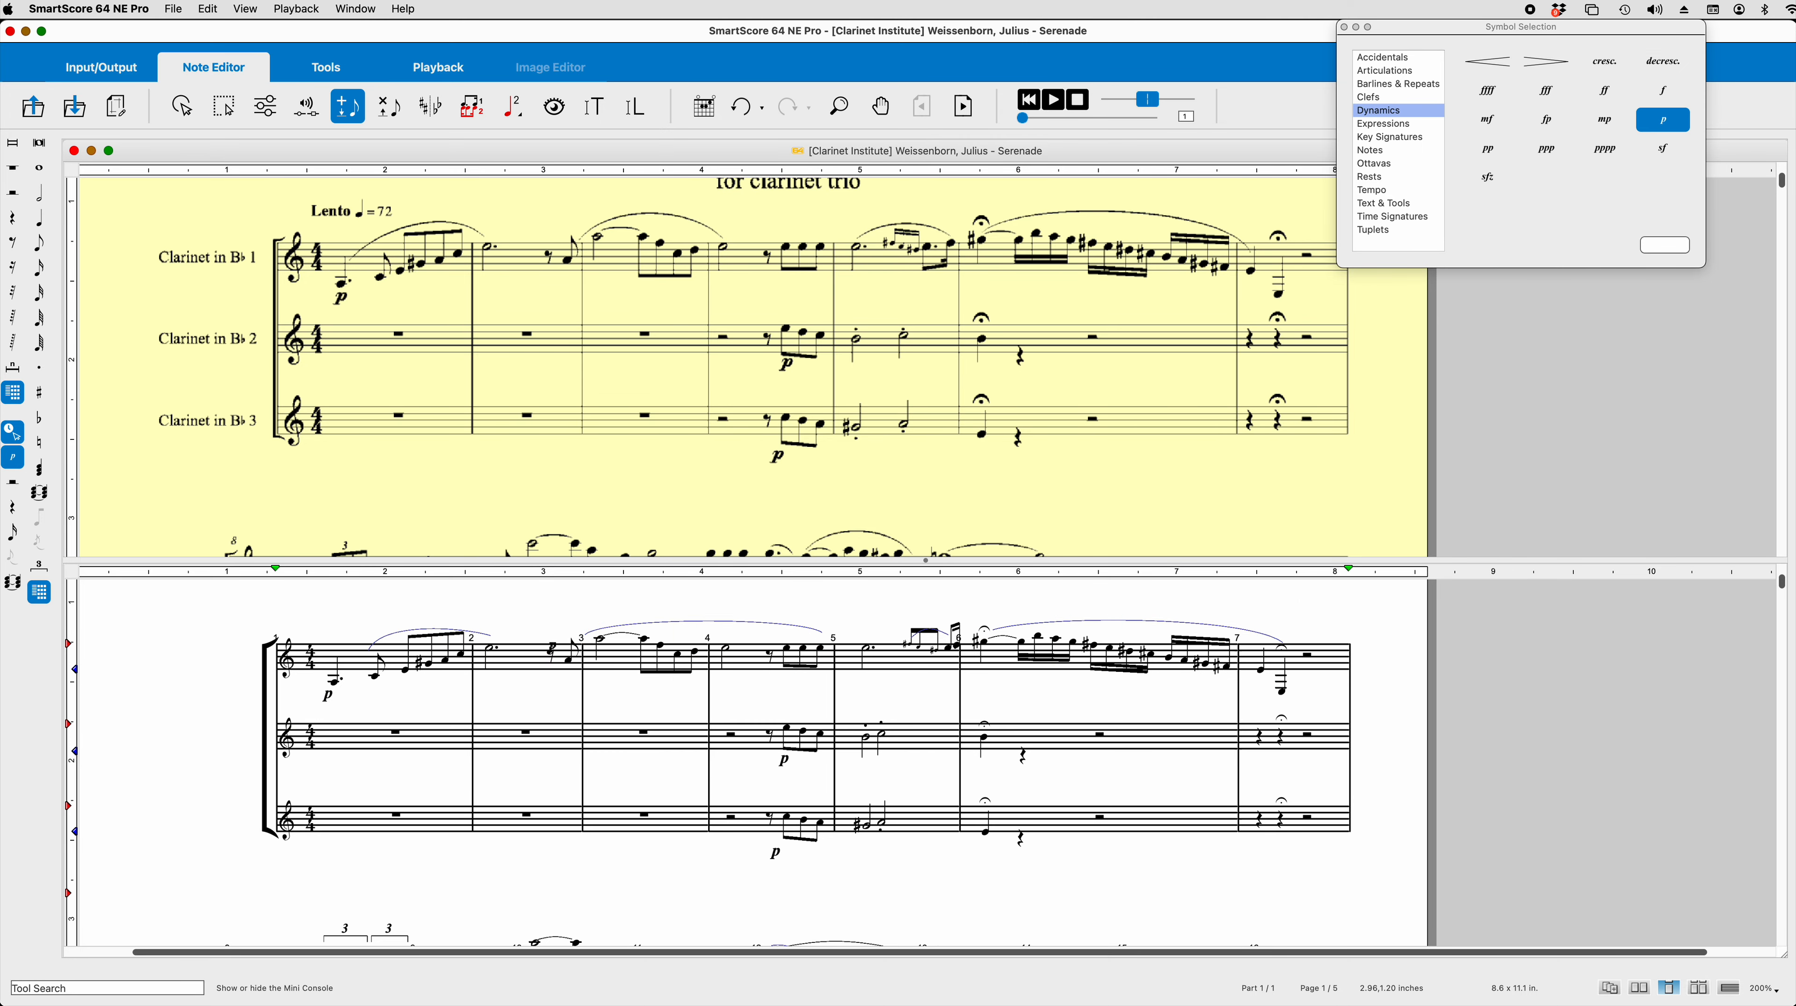
pyautogui.moveTo(367, 651); pyautogui.dragTo(328, 648)
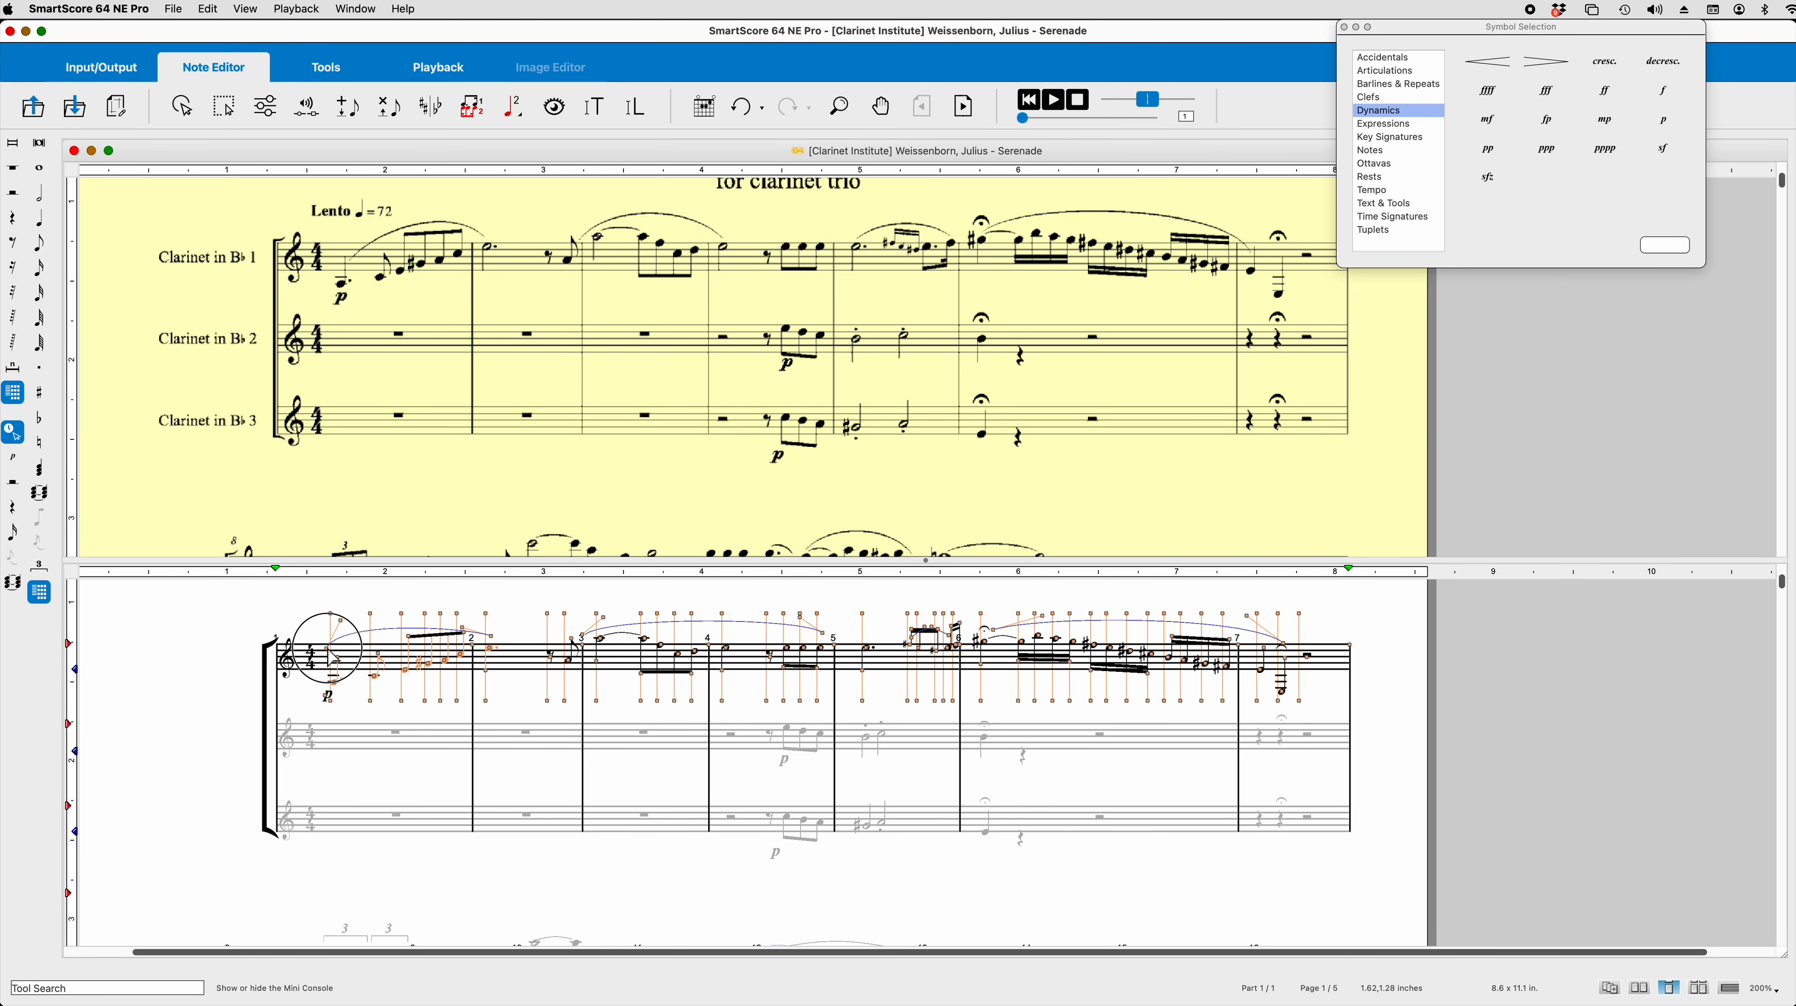
pyautogui.moveTo(328, 648); pyautogui.dragTo(328, 648)
# Step: Reattach Clarinet 1's second slur so it spans from the last eighth note of measure 2 to the first note of measure 4
pyautogui.click(1666, 120)
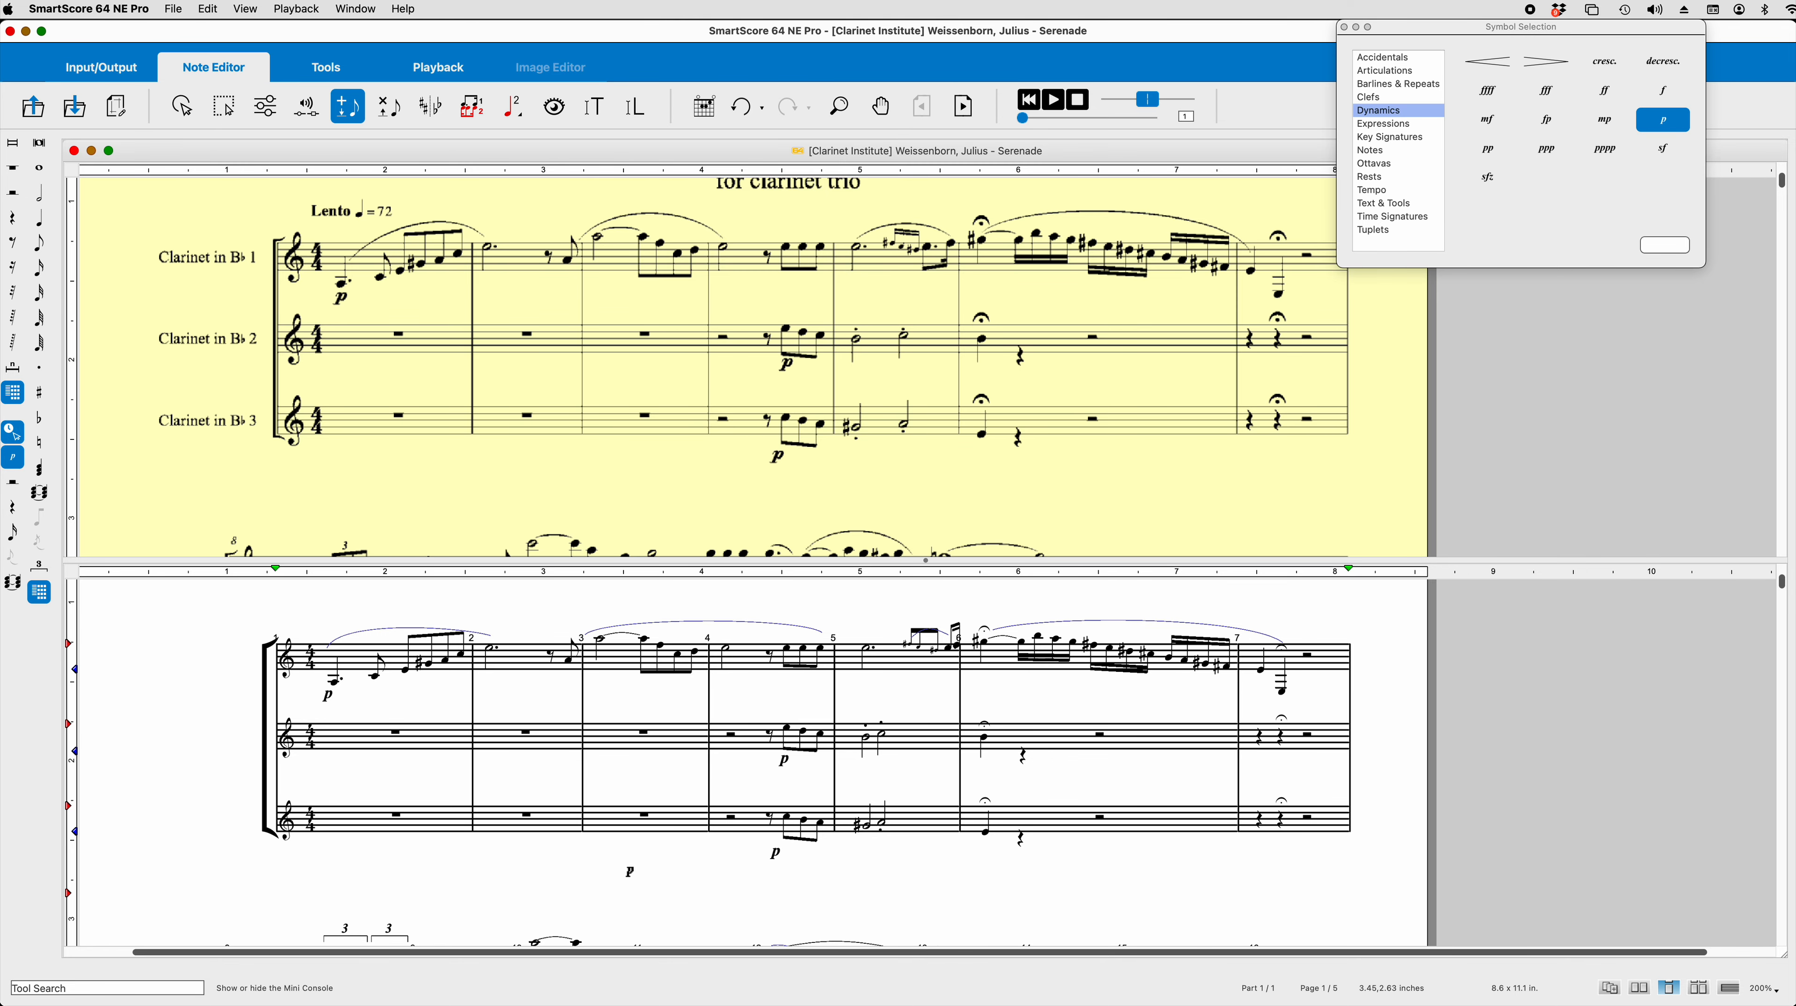
pyautogui.click(658, 653)
pyautogui.press('Escape')
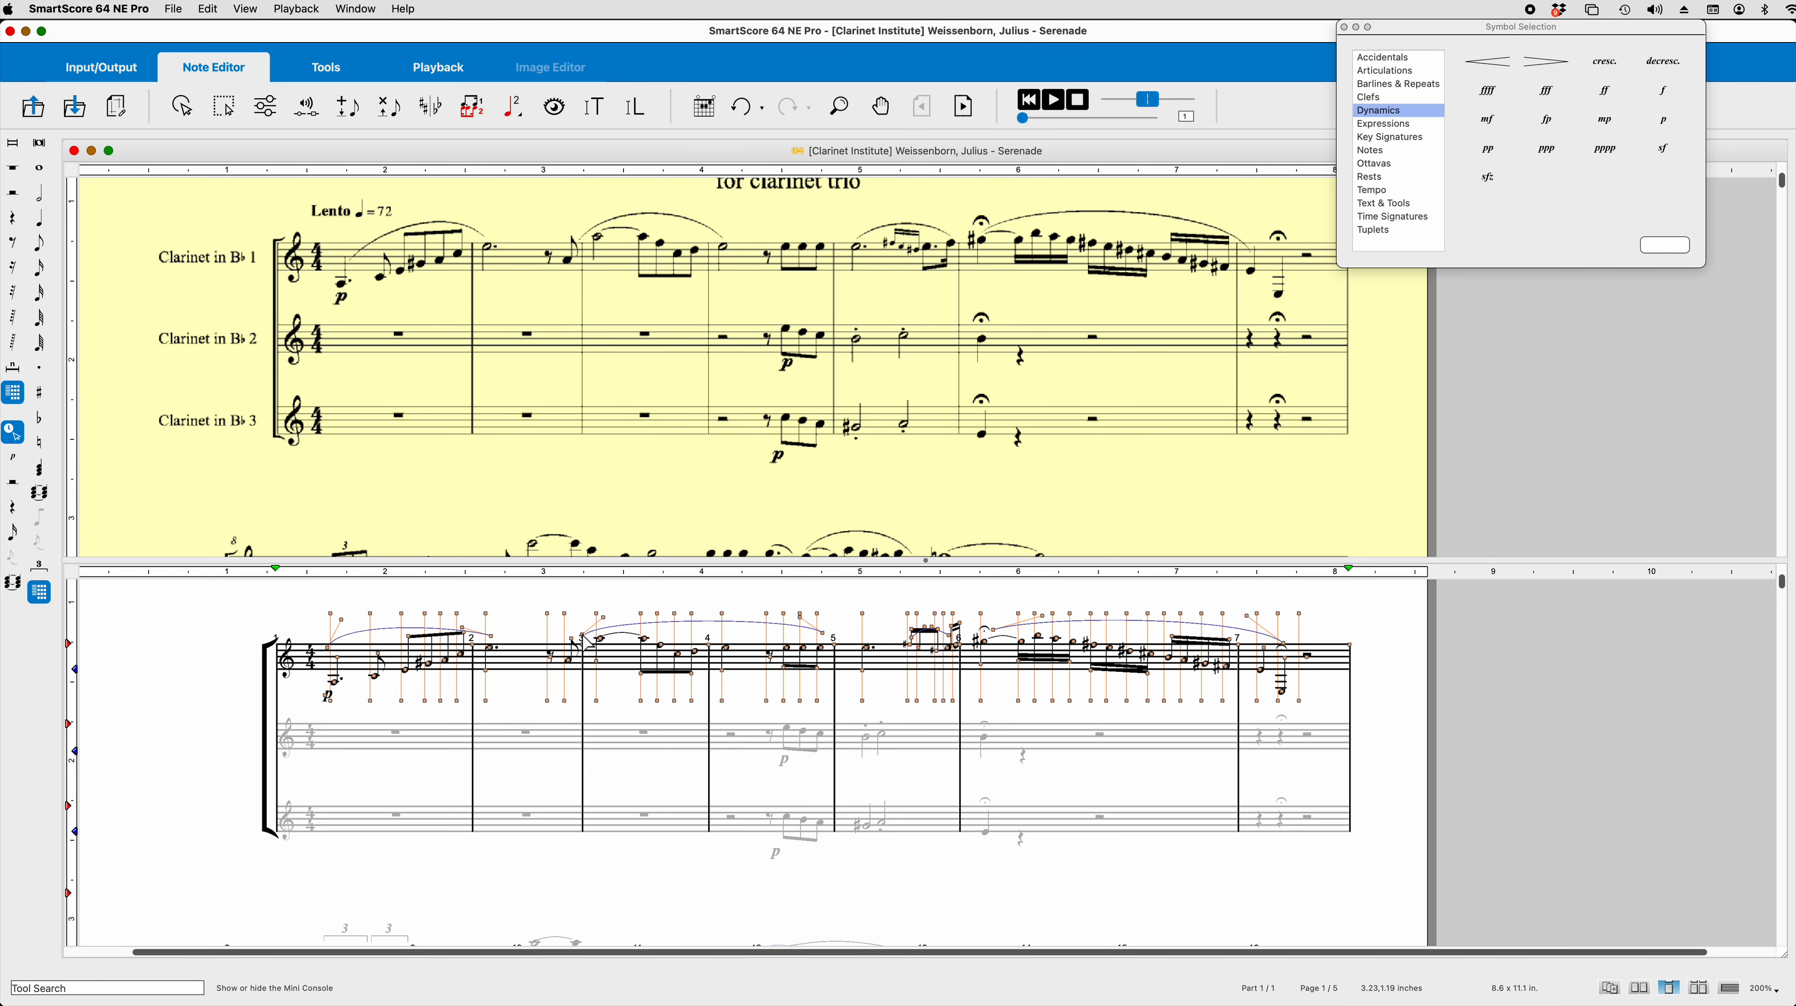
pyautogui.moveTo(586, 641)
pyautogui.mouseDown()
pyautogui.moveTo(550, 647)
pyautogui.moveTo(563, 635)
pyautogui.mouseUp()
pyautogui.moveTo(819, 635); pyautogui.dragTo(760, 639)
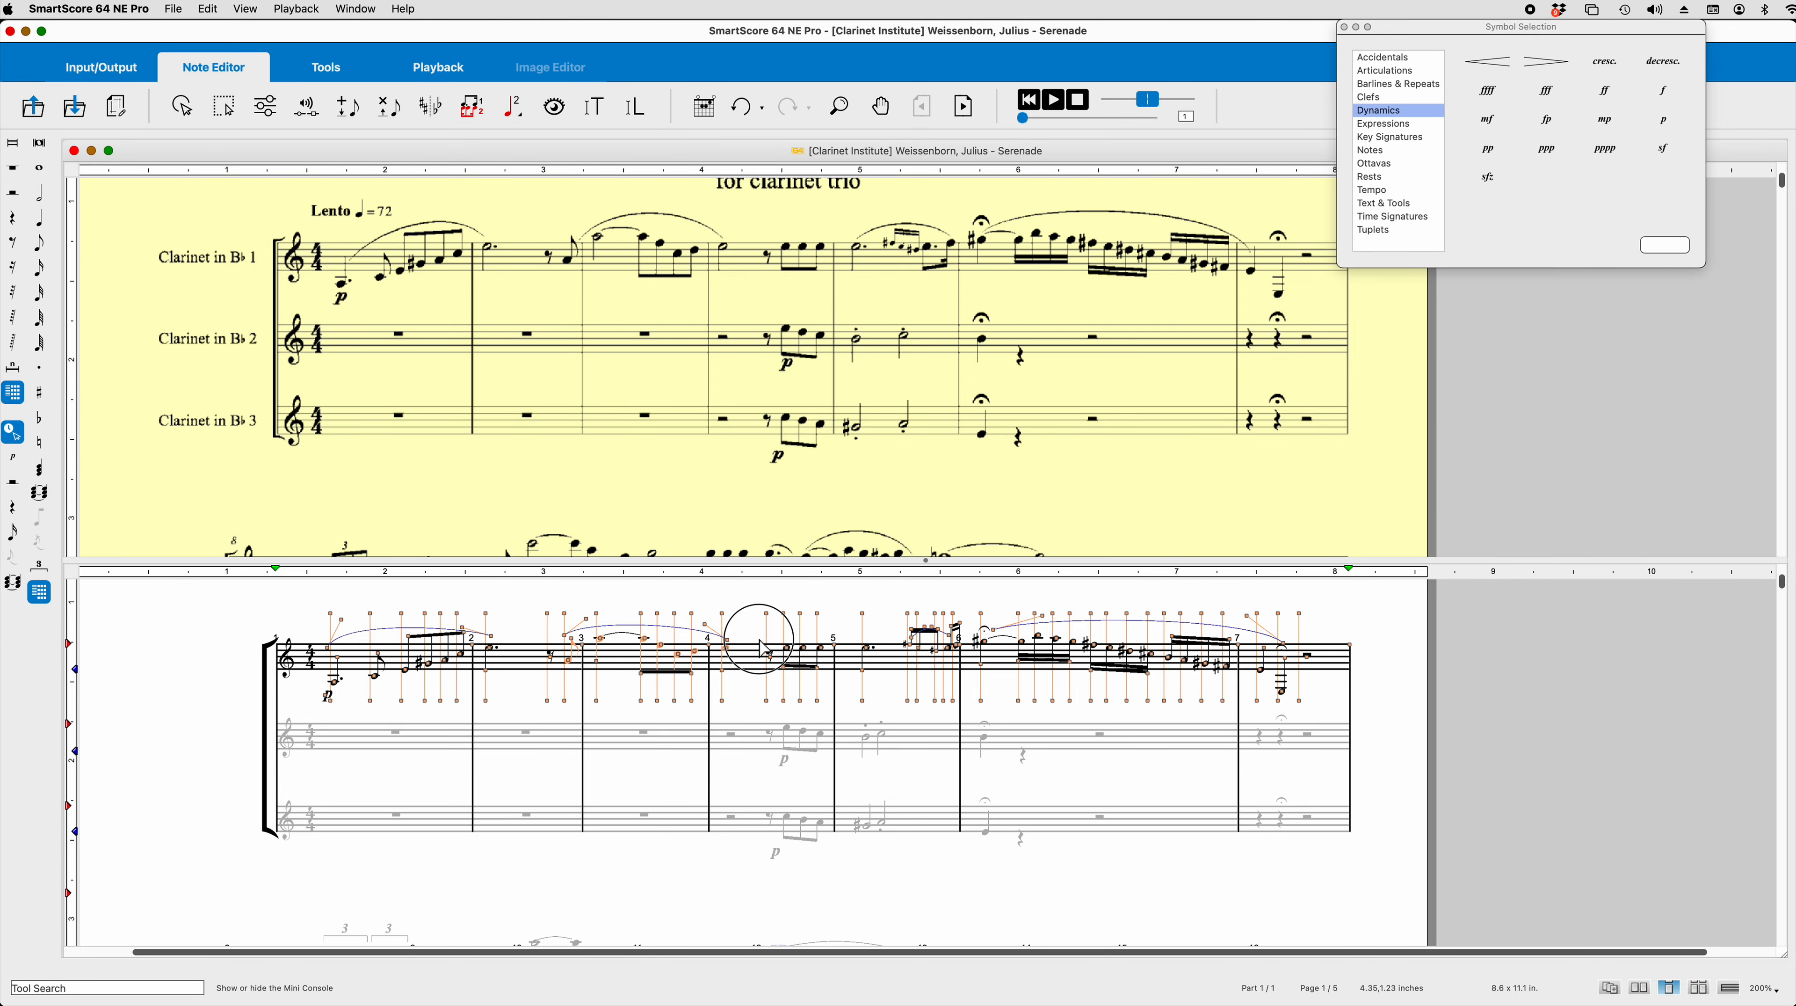
pyautogui.moveTo(766, 649); pyautogui.dragTo(772, 651)
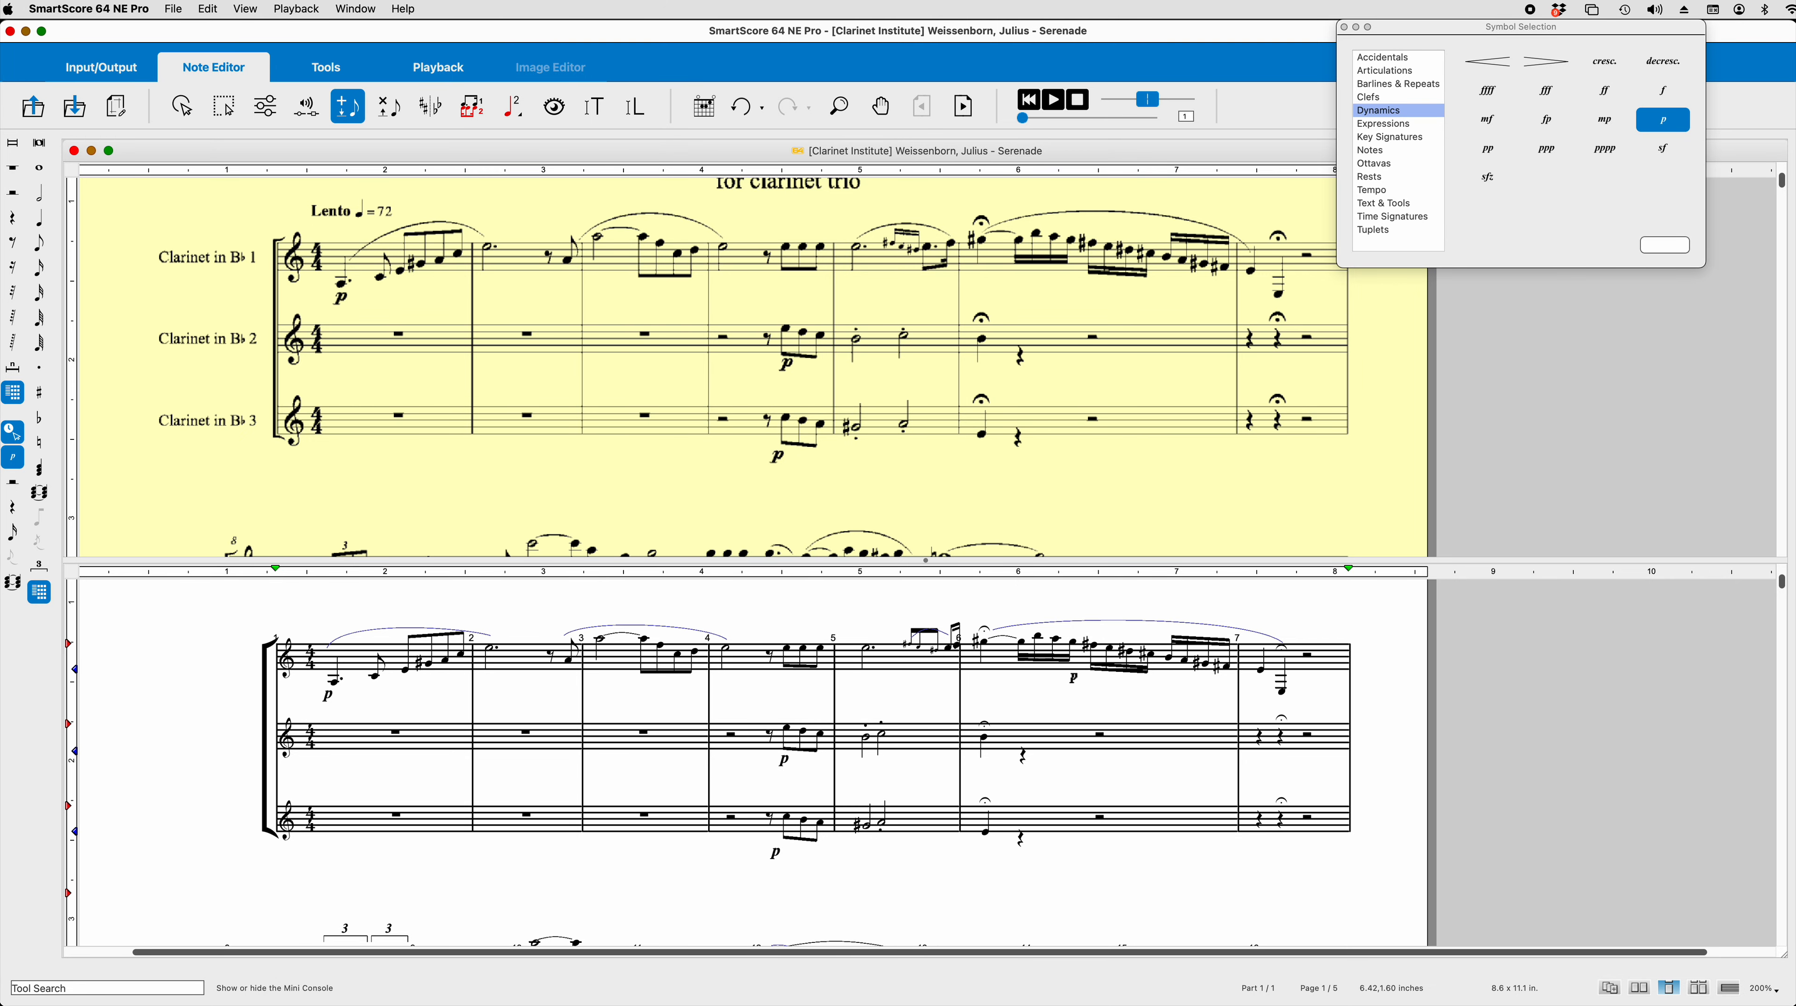
# Step: Reattach the start of Clarinet 1's last slur to the first note of measure 6 and try adjusting its end in measure 7
pyautogui.press('Tab')
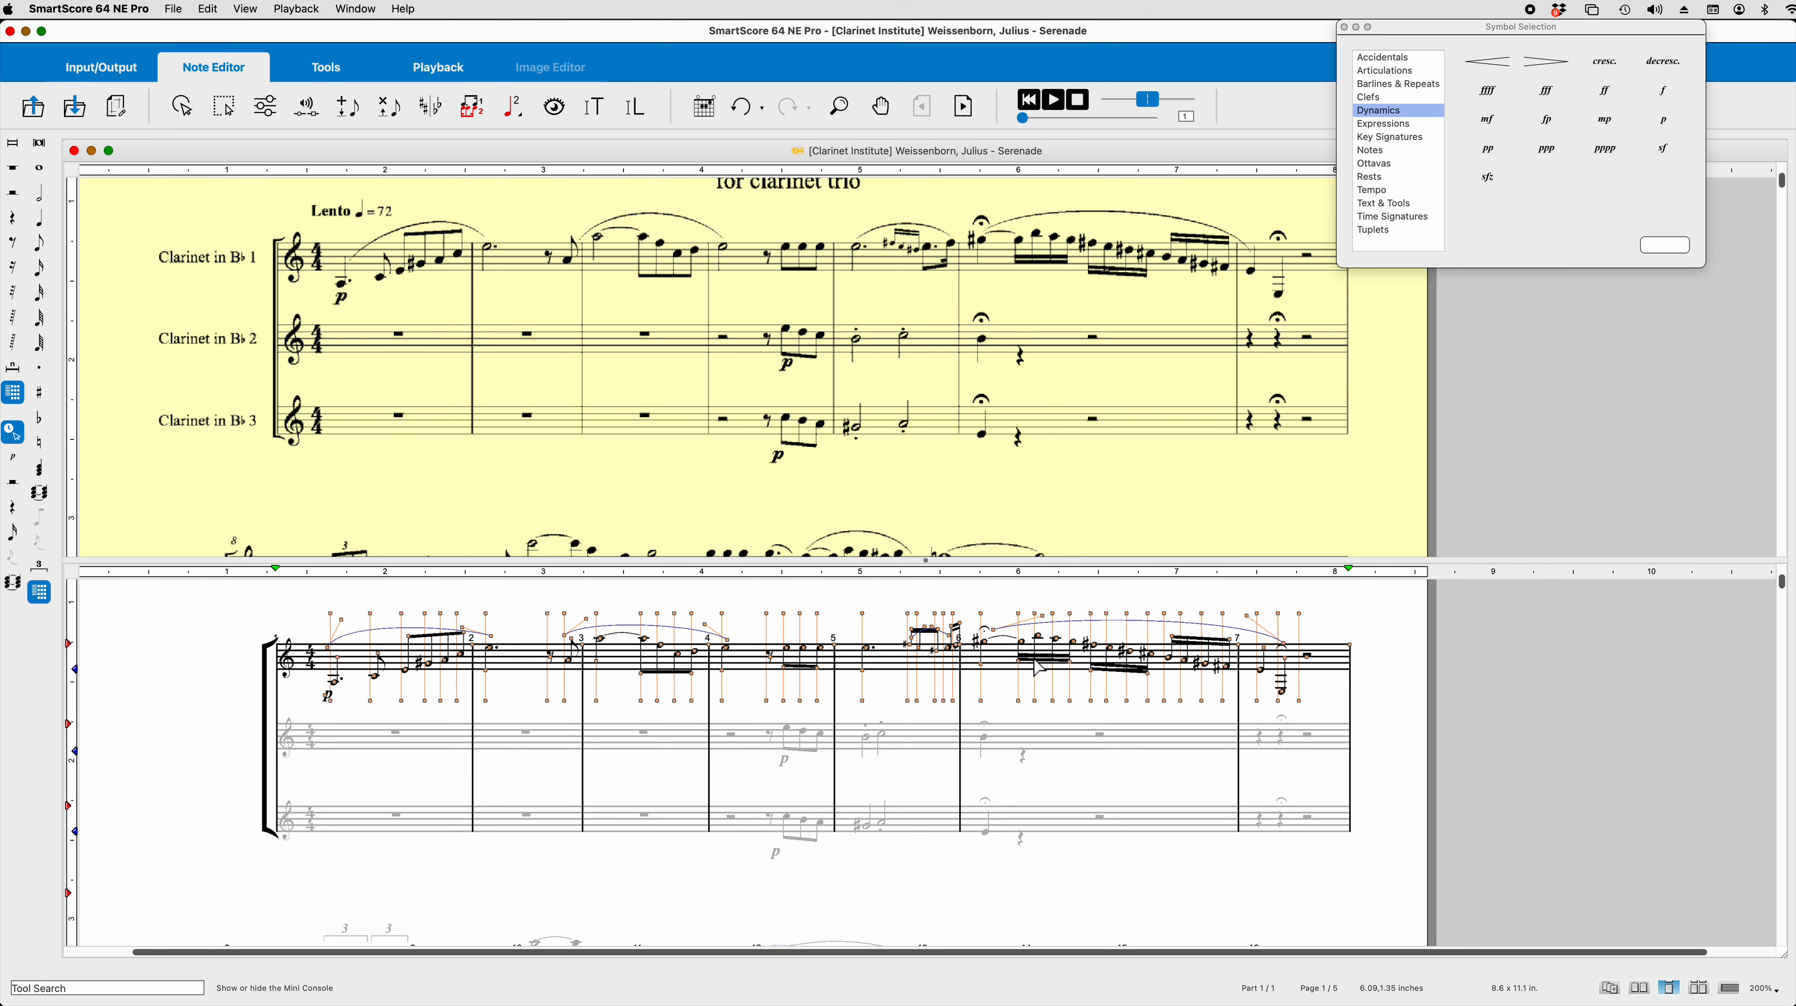
pyautogui.moveTo(991, 630); pyautogui.dragTo(992, 630)
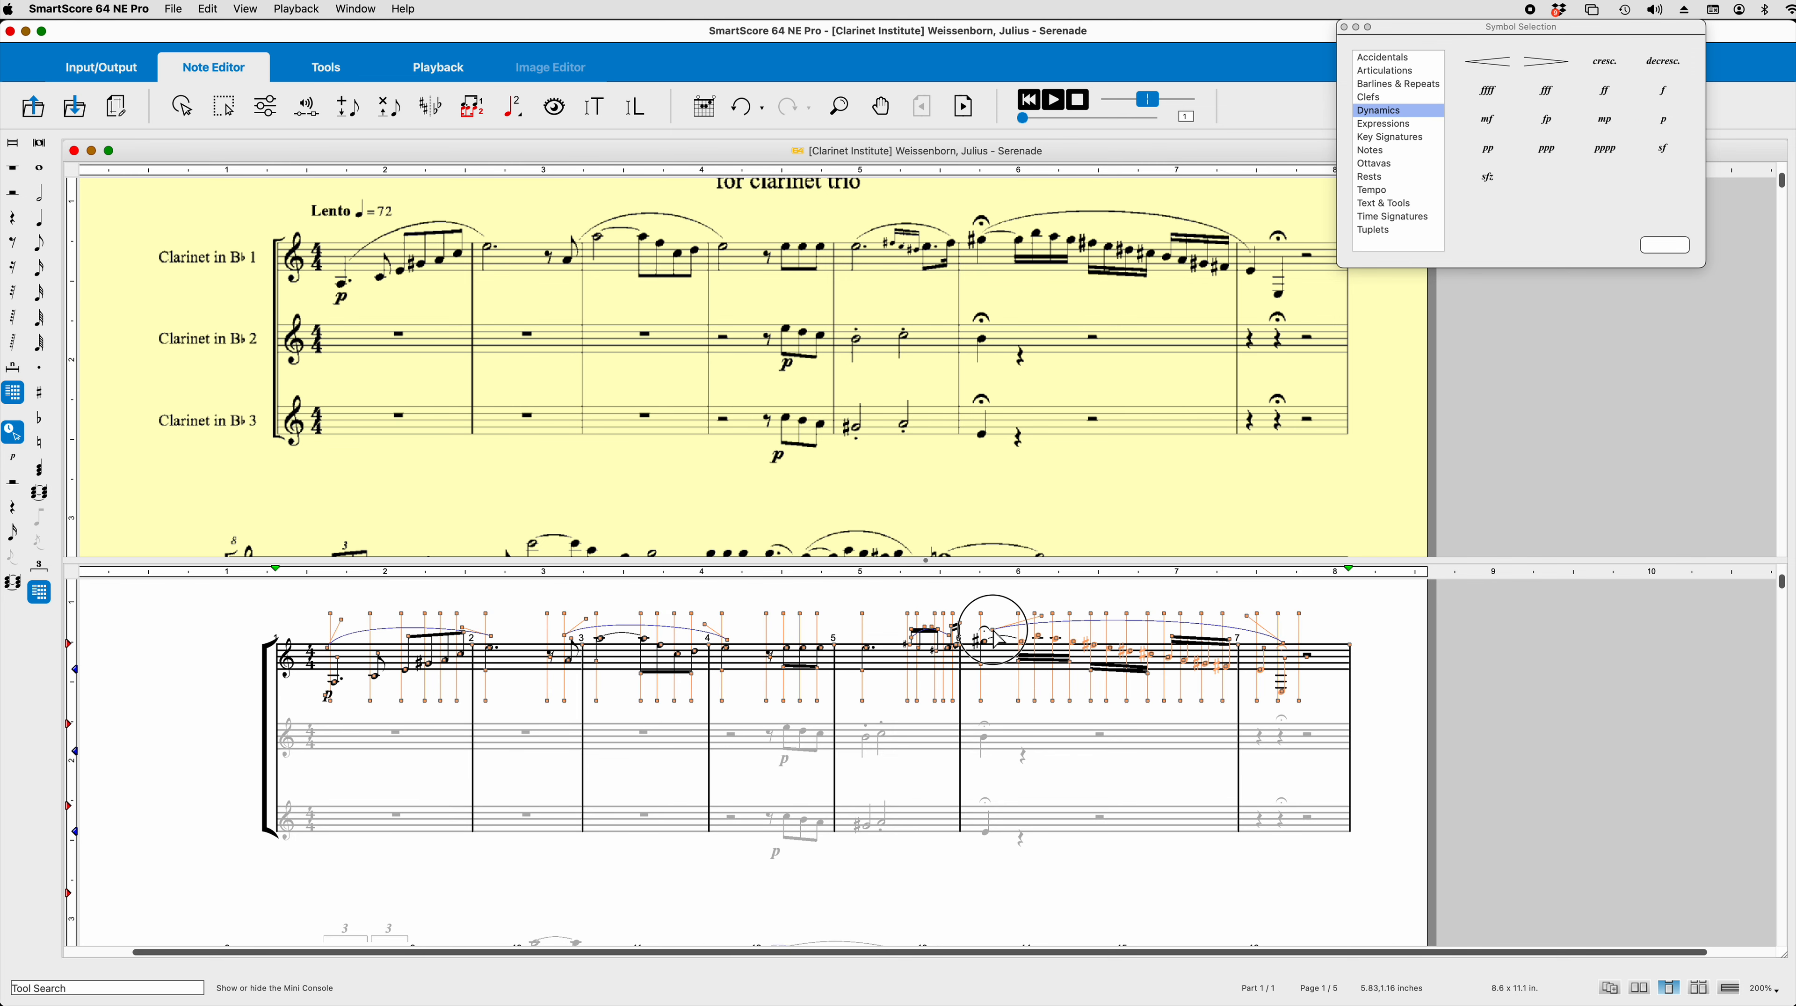
pyautogui.moveTo(993, 629); pyautogui.dragTo(980, 631)
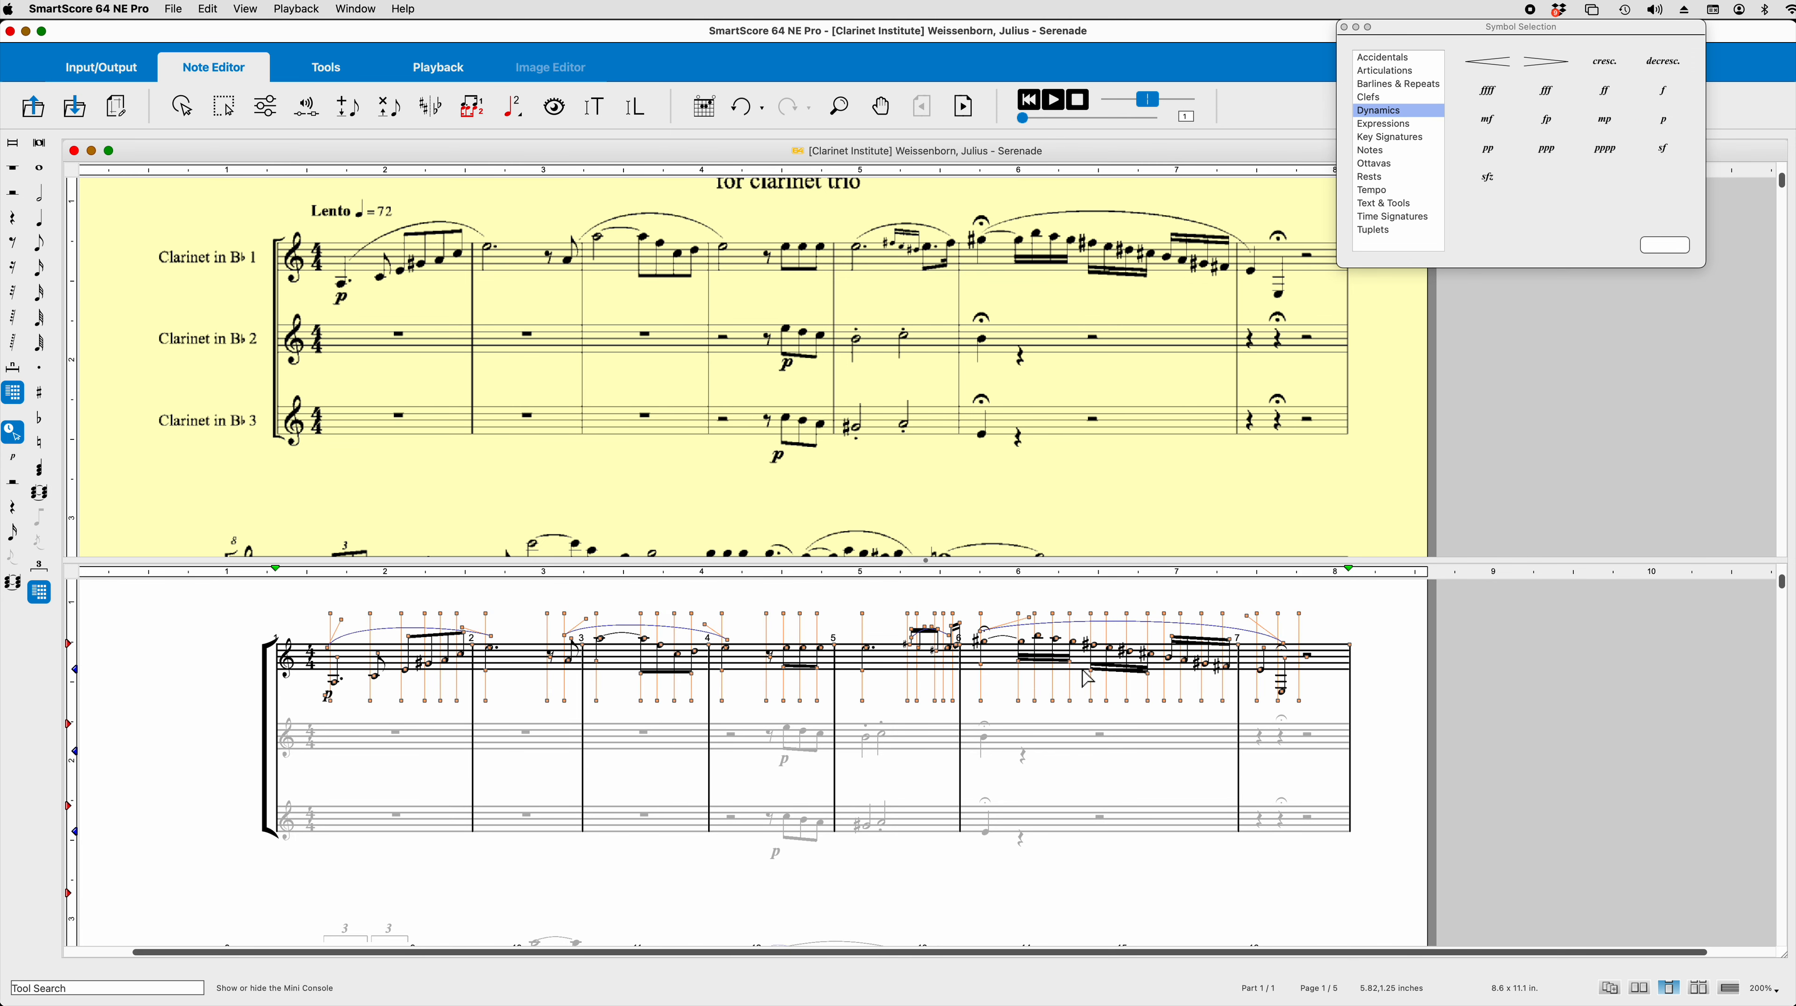
pyautogui.click(1284, 643)
pyautogui.moveTo(1283, 643); pyautogui.dragTo(1303, 649)
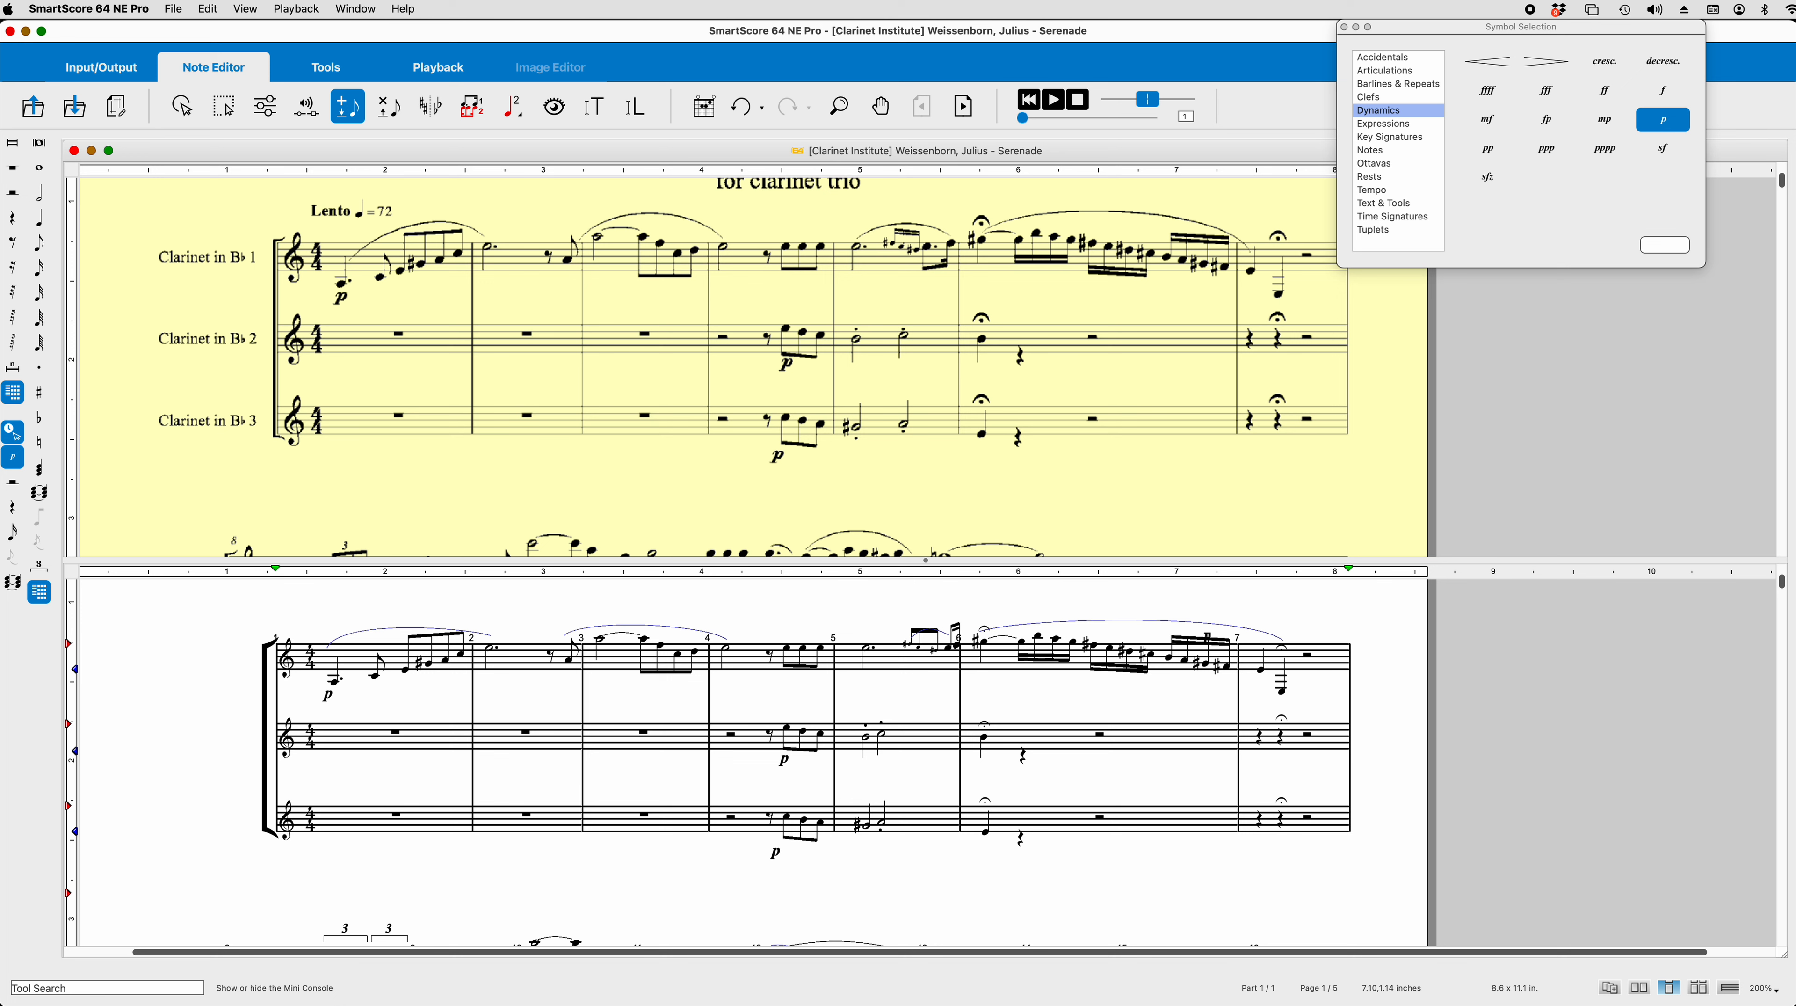
pyautogui.press('Escape')
pyautogui.press('super+shift+5')
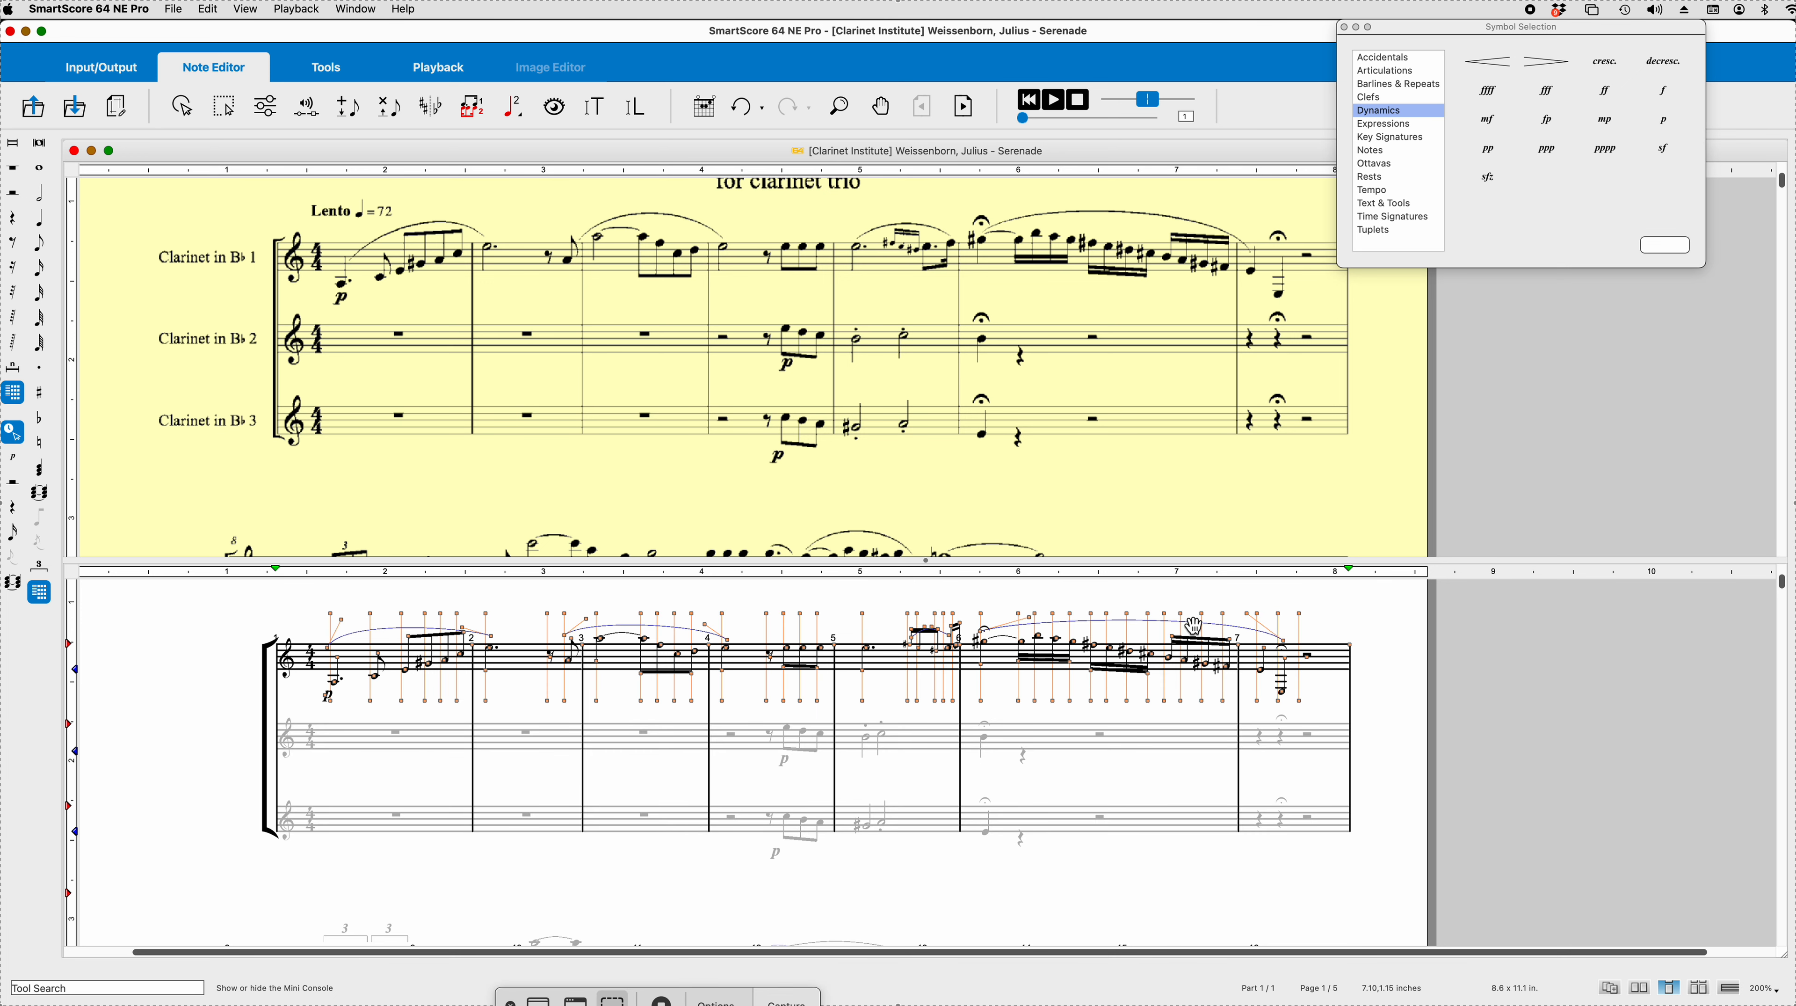